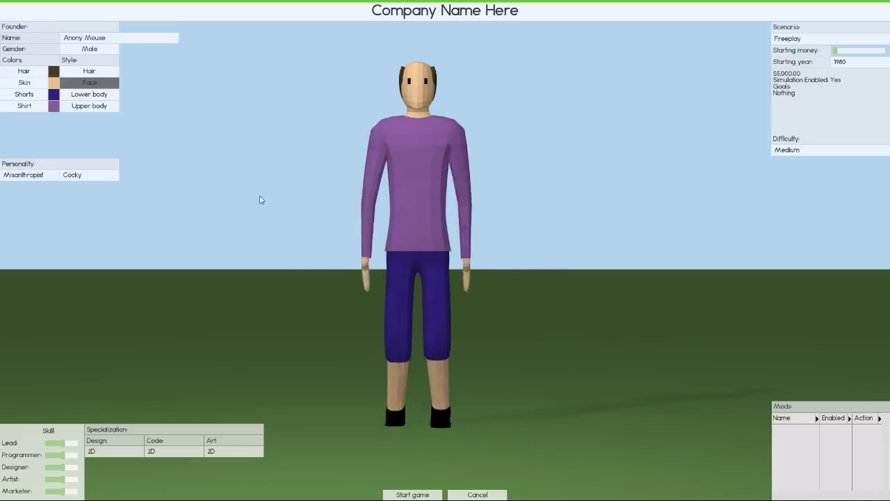
Replace the default company name with Worxs and rename the founder Species7.
click(456, 15)
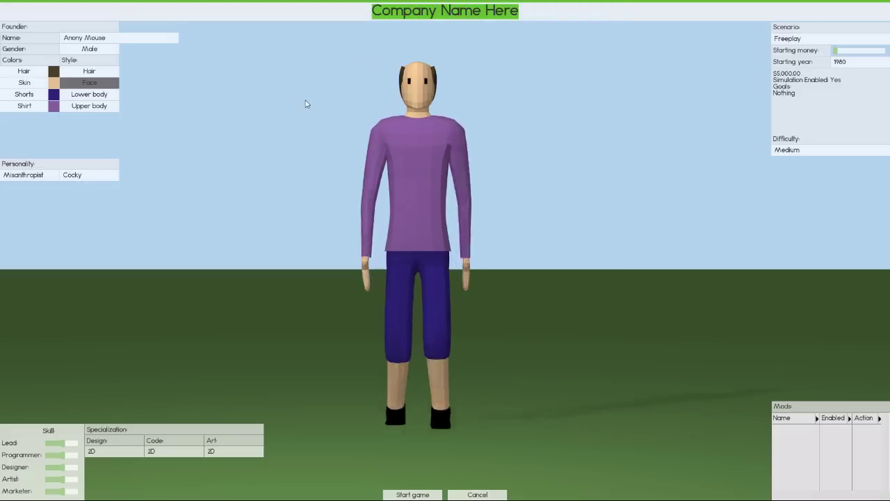
key(BackSpace)
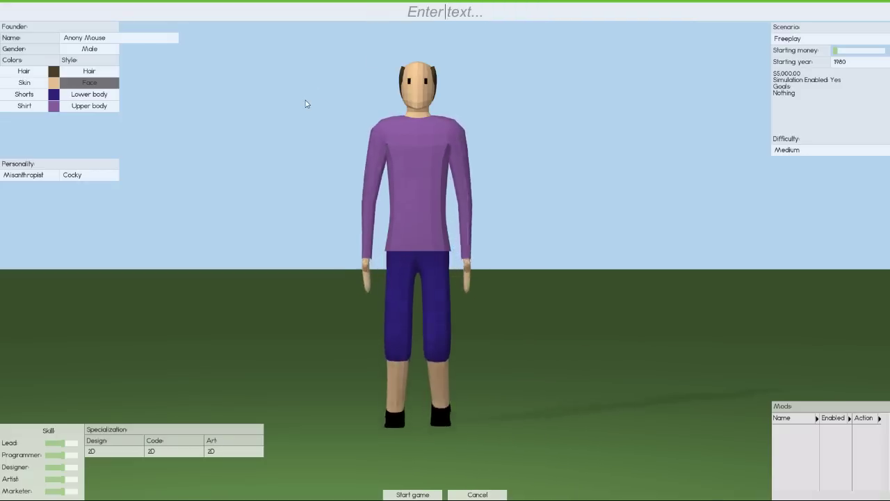
text(Wor)
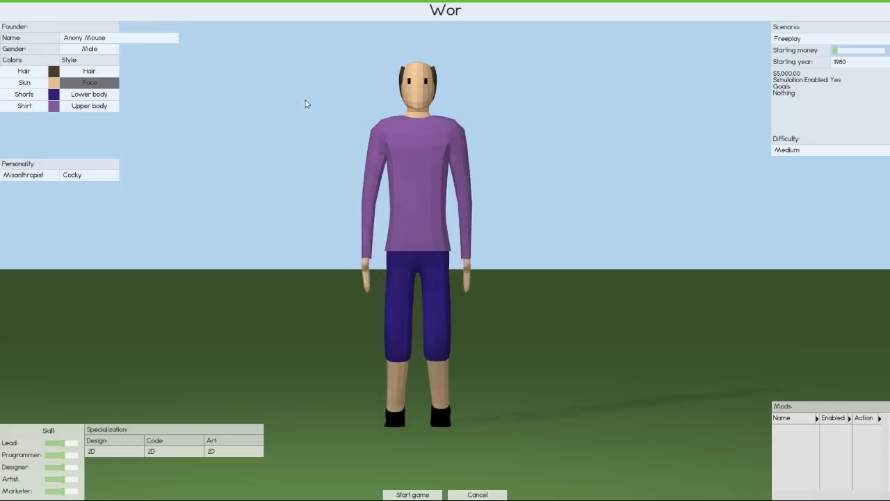
text(xs)
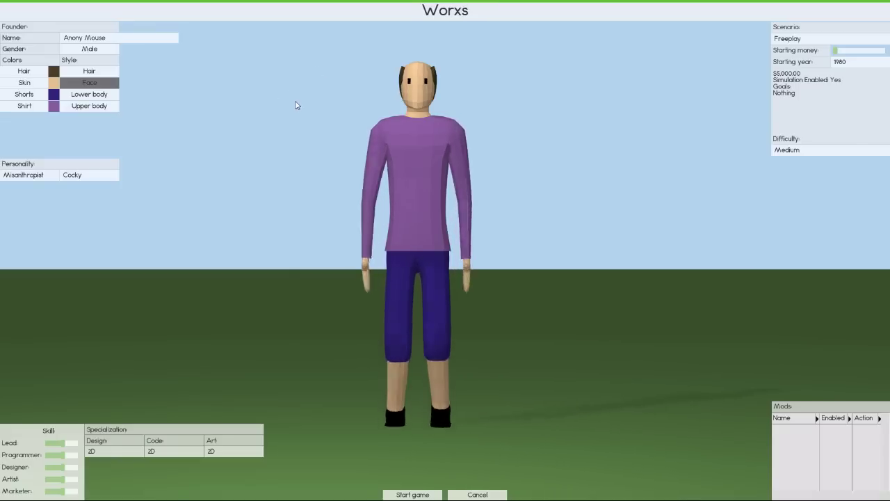
click(117, 39)
text(Species7)
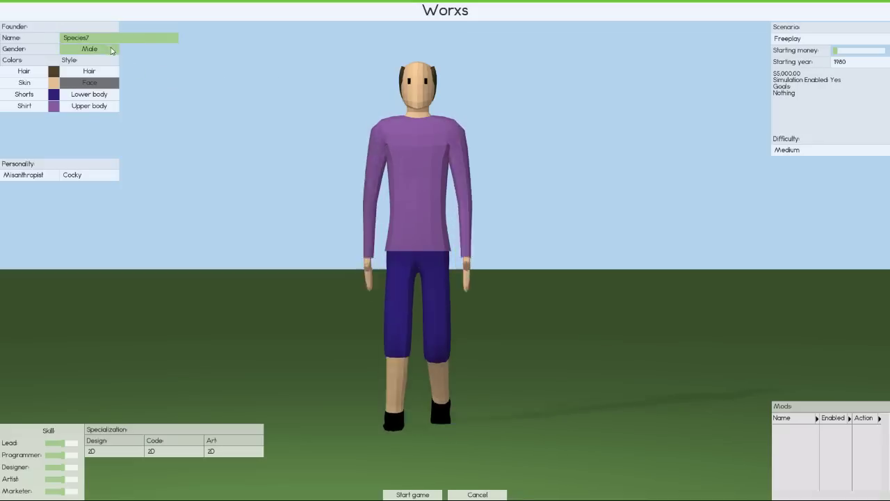
Give the founder long pants, with Cocky as first trait and Stubborn as second.
click(108, 97)
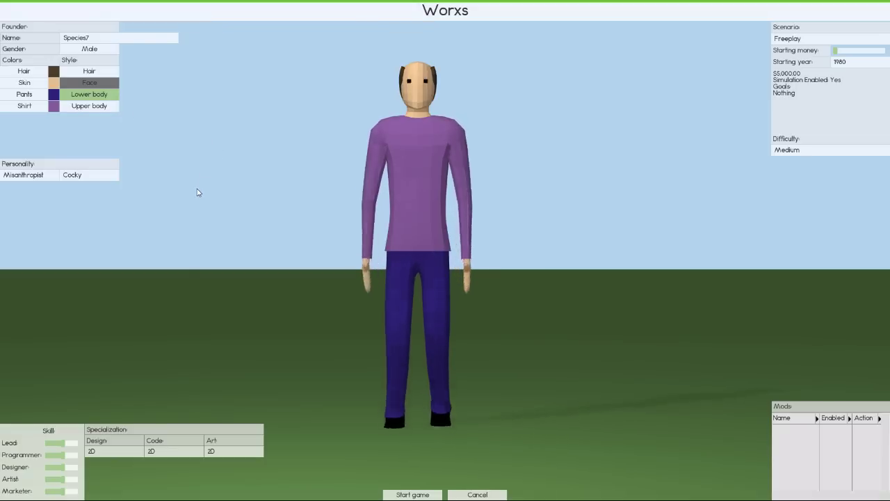
click(97, 177)
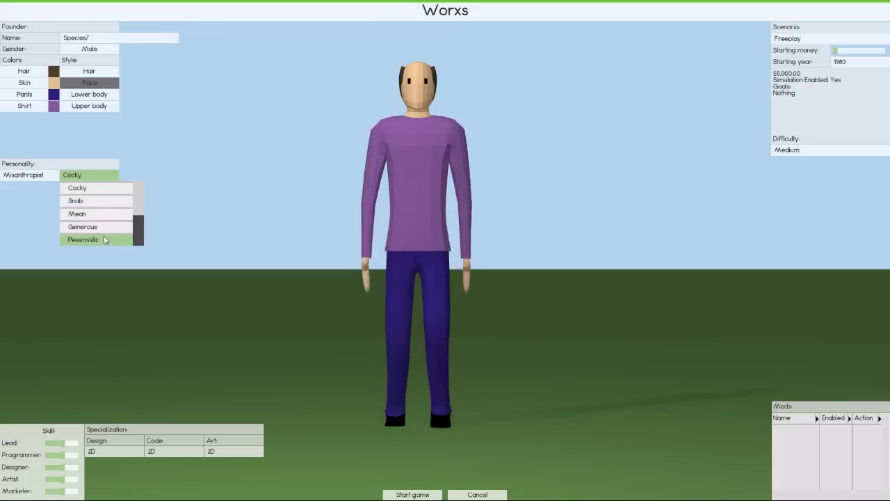
drag(135, 209, 139, 246)
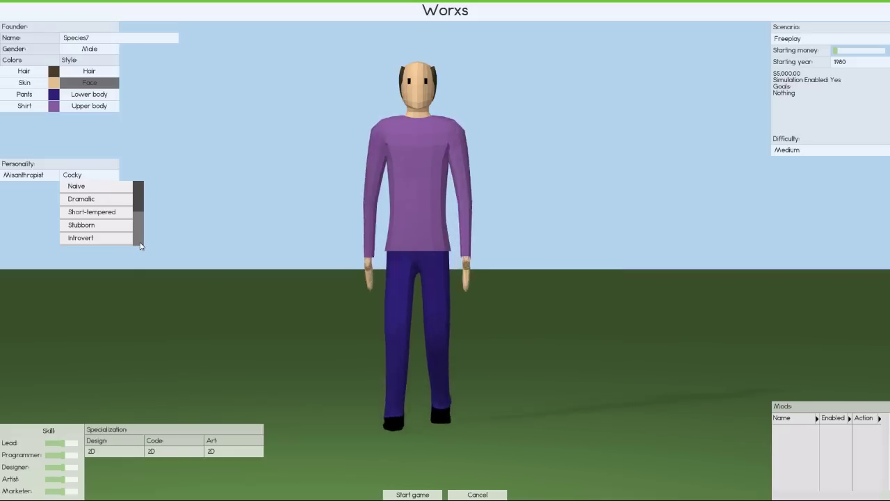
scroll(138, 231, up, 2)
scroll(138, 231, up, 1)
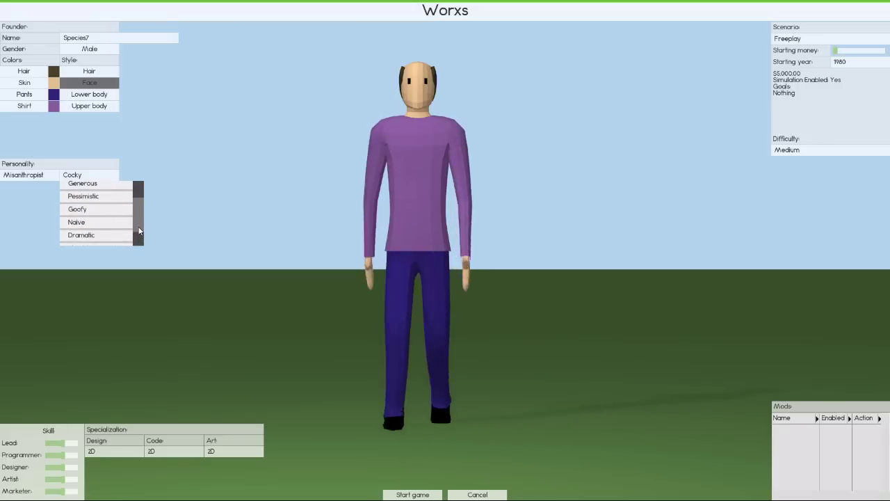
scroll(139, 232, up, 1)
scroll(138, 228, up, 1)
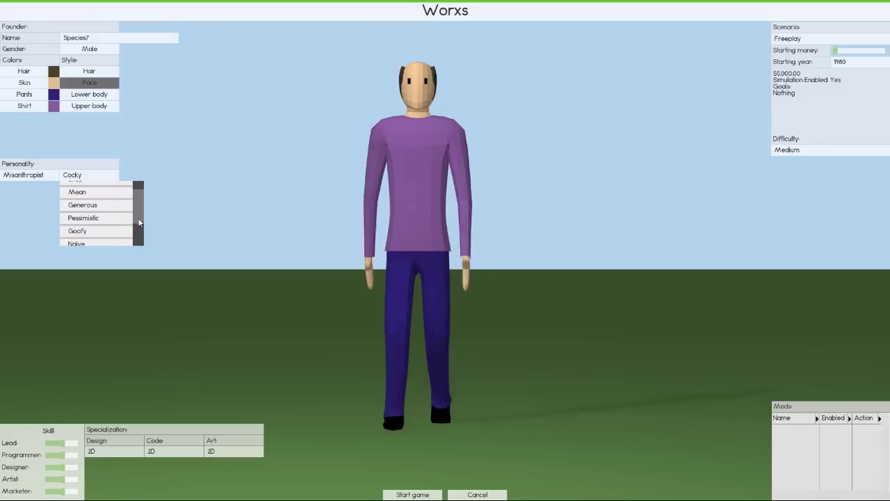
scroll(139, 215, up, 1)
scroll(139, 208, up, 1)
scroll(140, 216, down, 1)
scroll(140, 224, down, 1)
scroll(142, 233, down, 2)
scroll(143, 237, down, 2)
scroll(144, 240, down, 1)
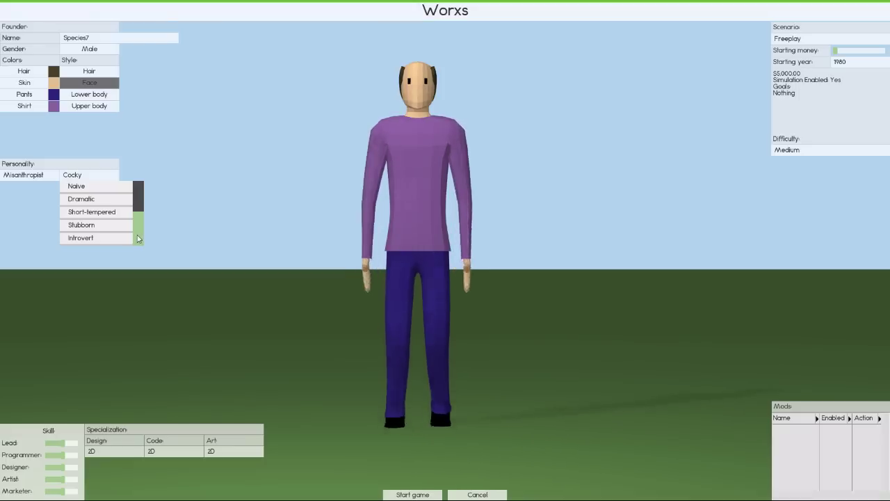
click(139, 195)
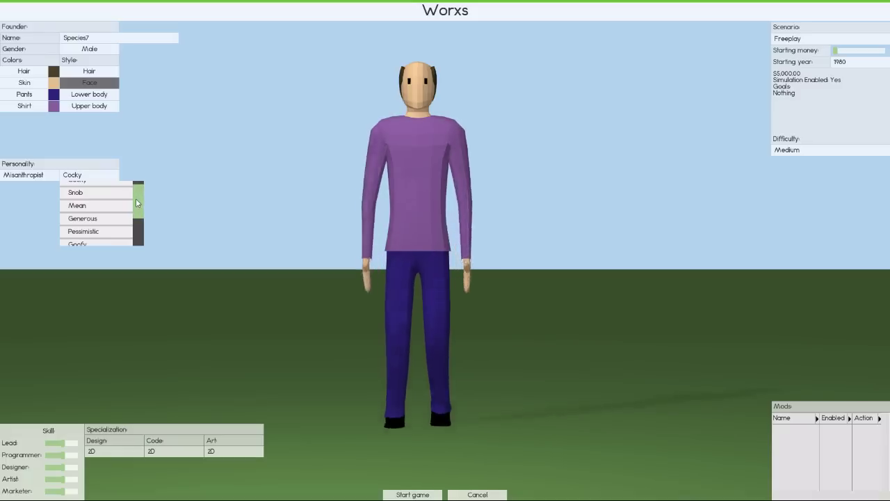
drag(137, 203, 139, 238)
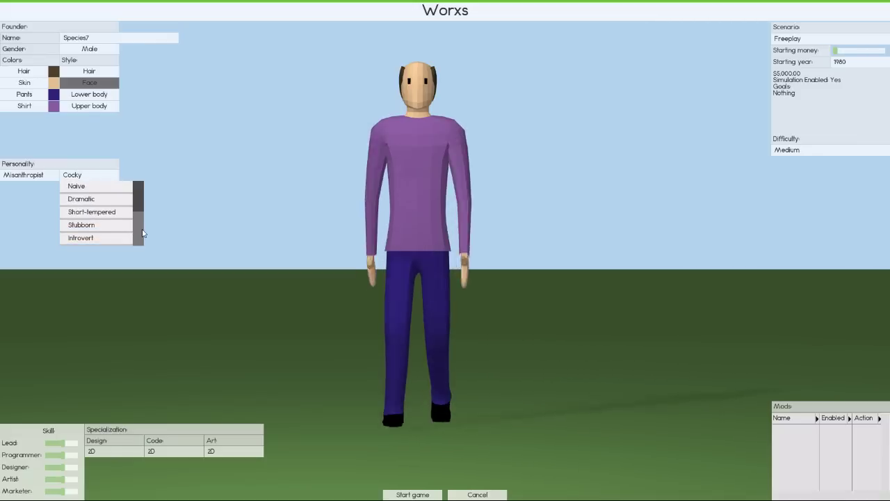
click(96, 230)
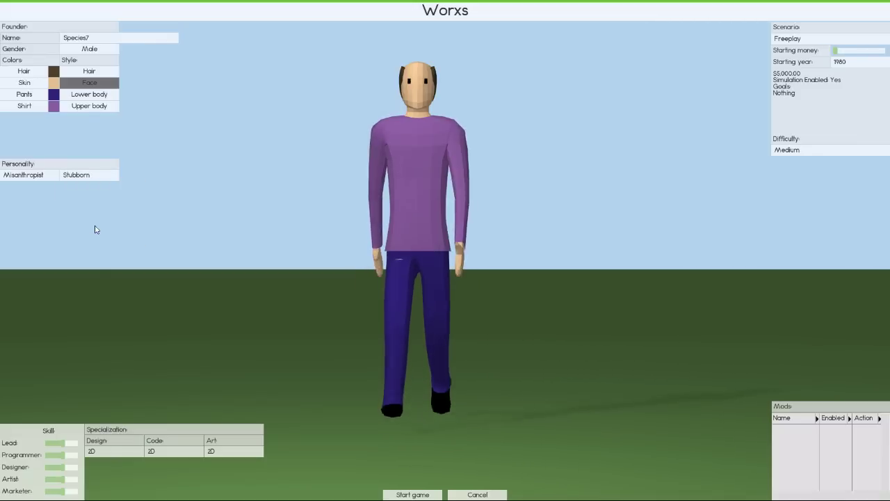
click(22, 179)
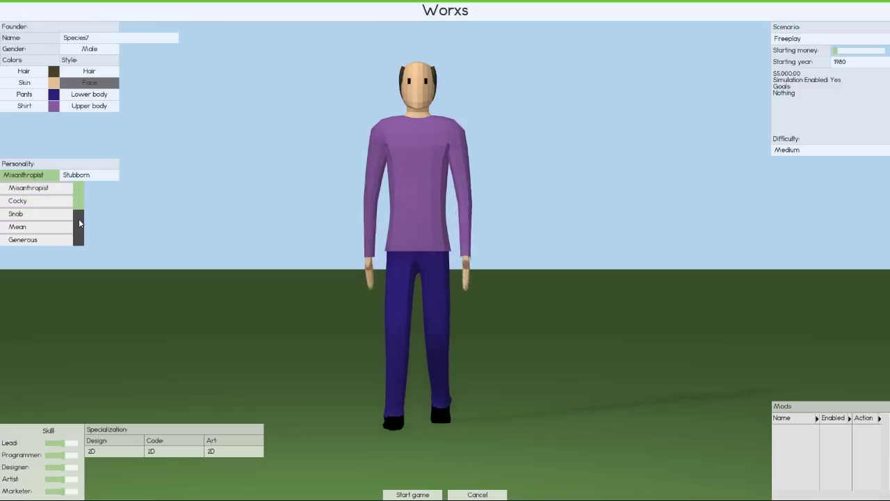
mouse_move(76, 204)
mouse_down()
mouse_move(73, 224)
mouse_move(78, 193)
mouse_up()
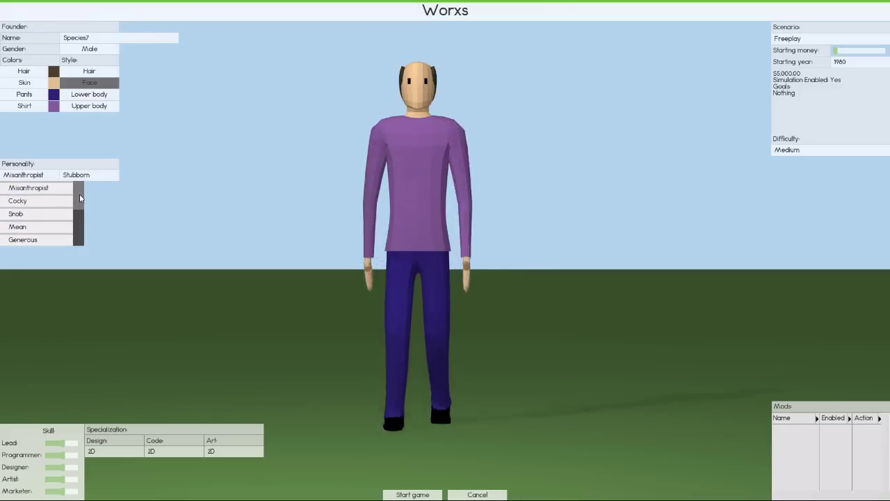
click(52, 201)
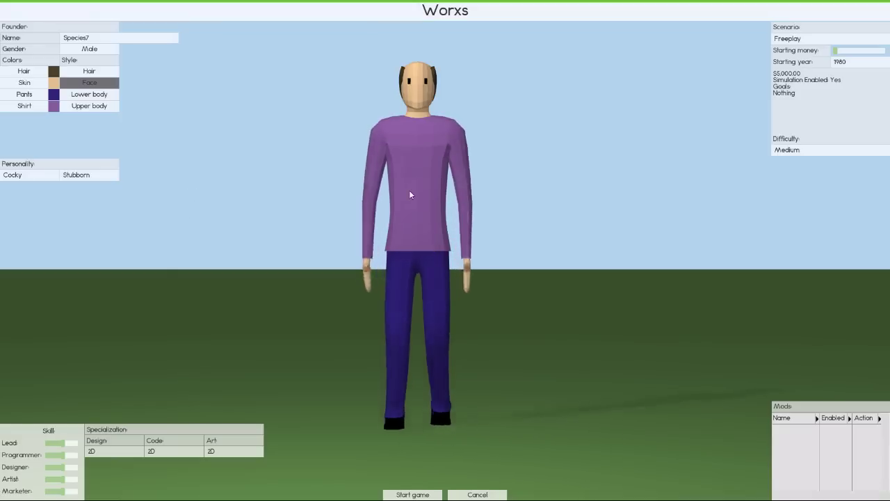
Keep the Freeplay scenario and set starting money to $50,000.
click(784, 41)
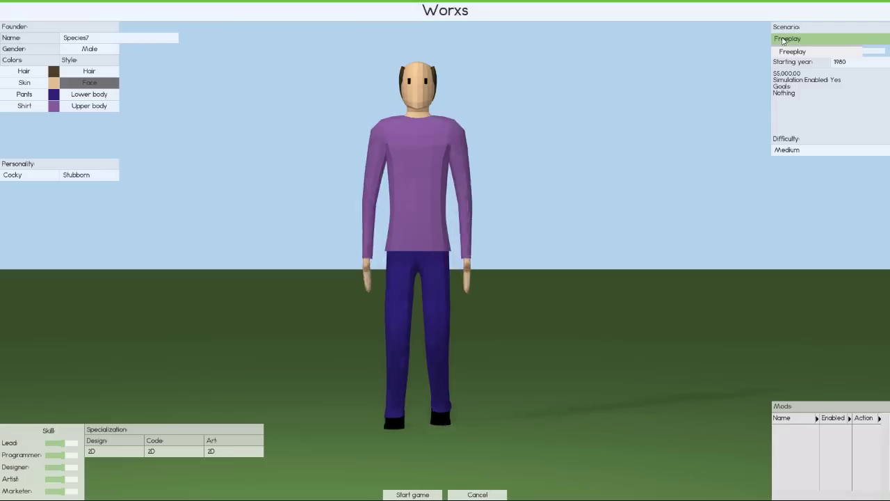
click(799, 52)
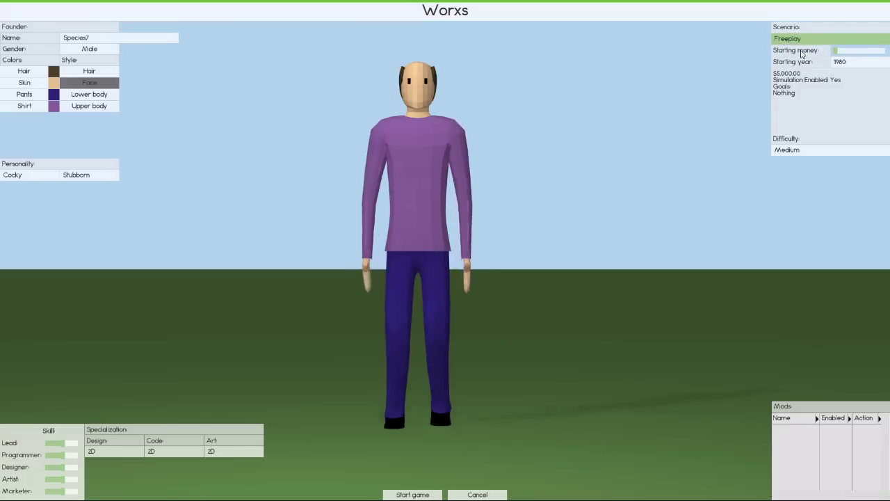
click(838, 52)
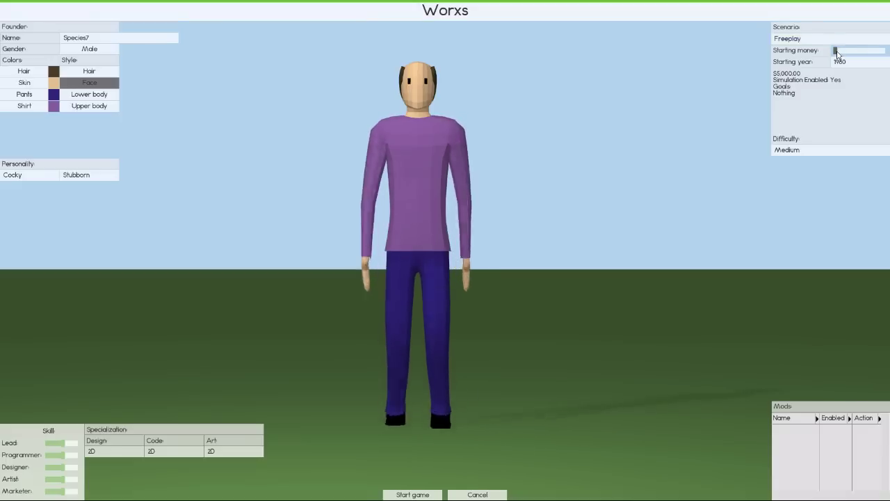
drag(838, 54, 846, 52)
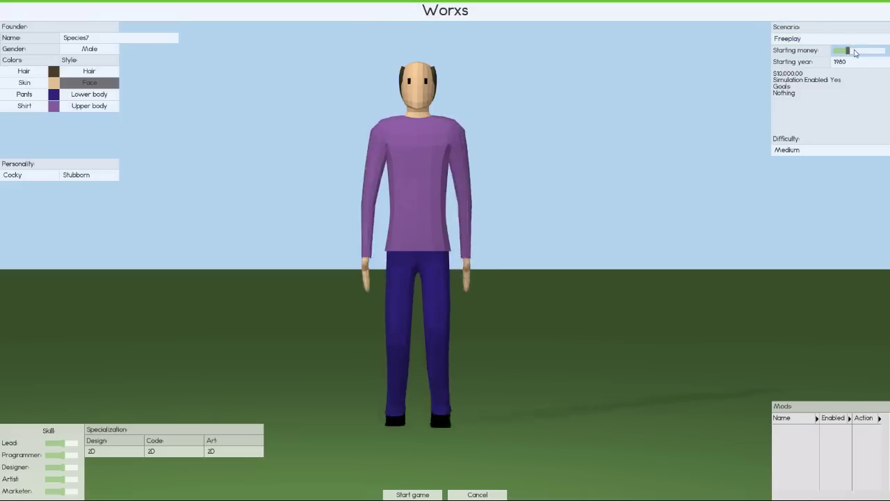
click(861, 51)
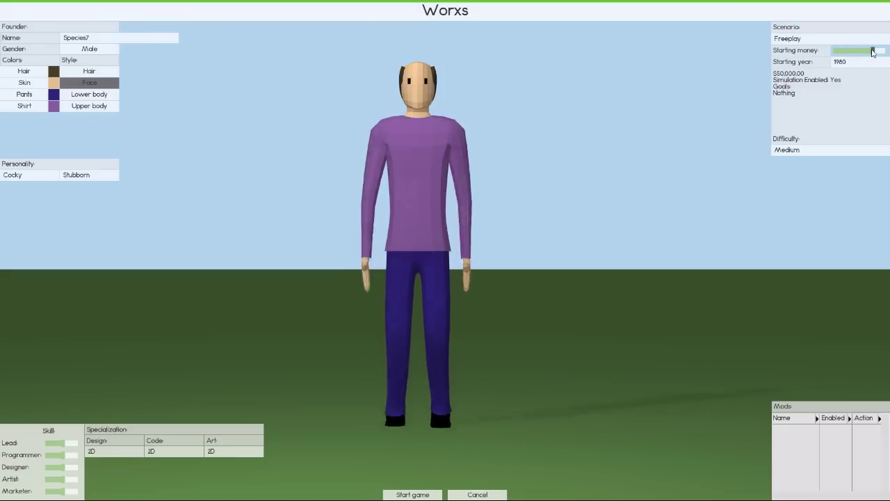
click(885, 51)
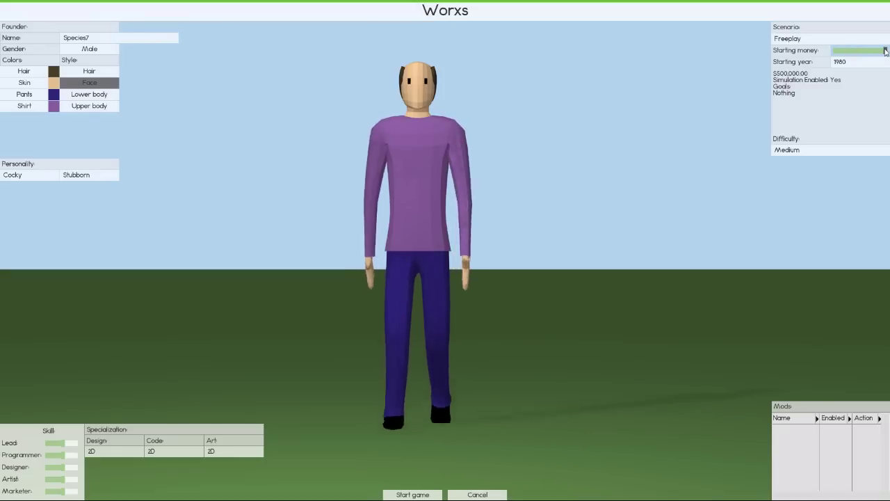
drag(883, 52, 868, 52)
click(873, 52)
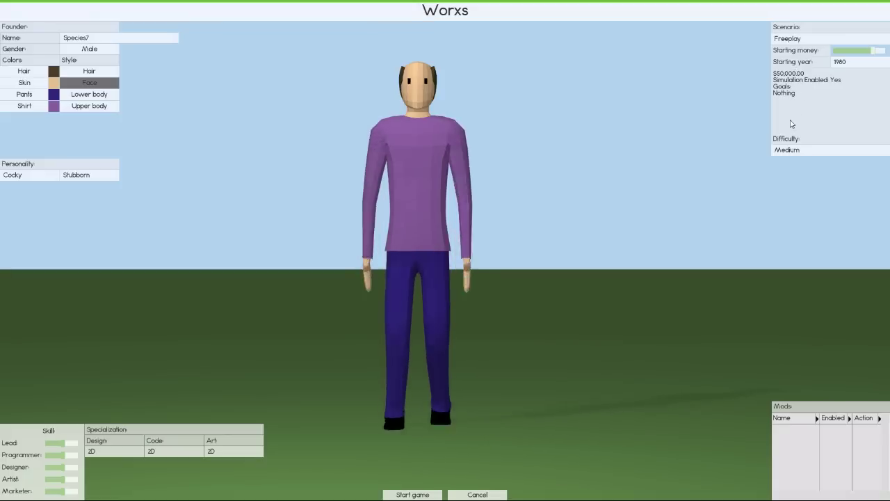
Set difficulty to Easy and lower the founder's Lead skill slightly.
click(793, 149)
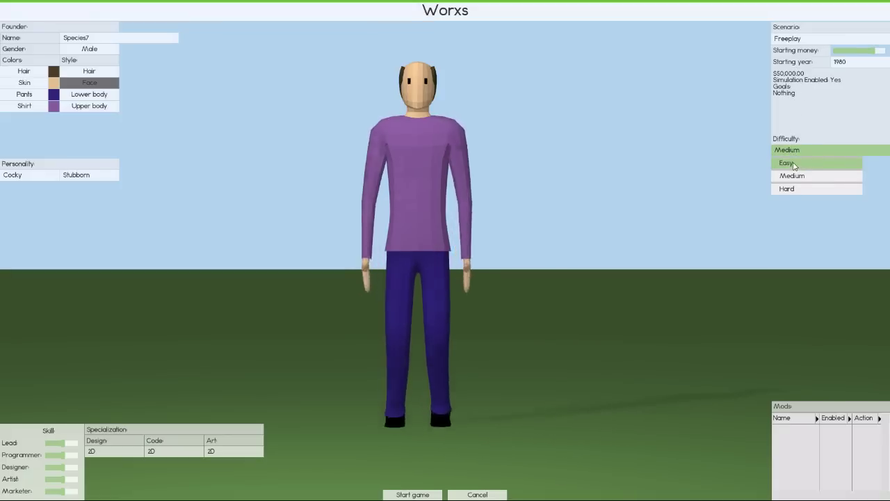
click(797, 163)
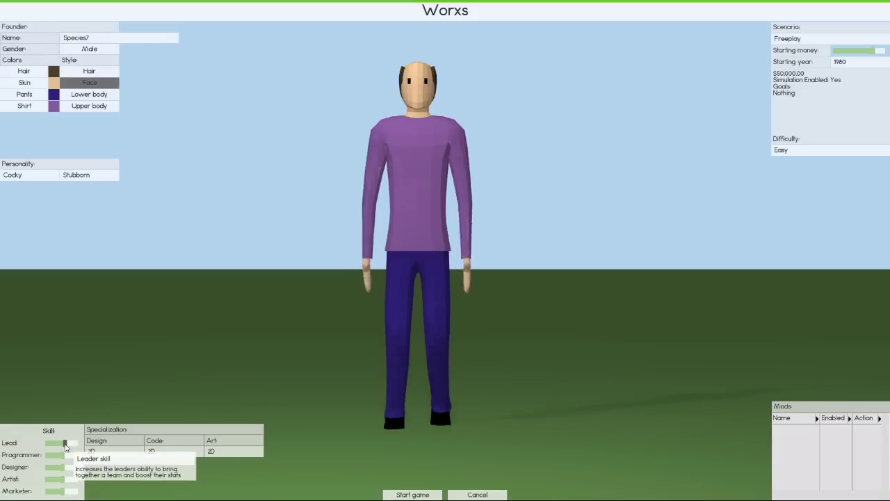
drag(69, 447, 64, 445)
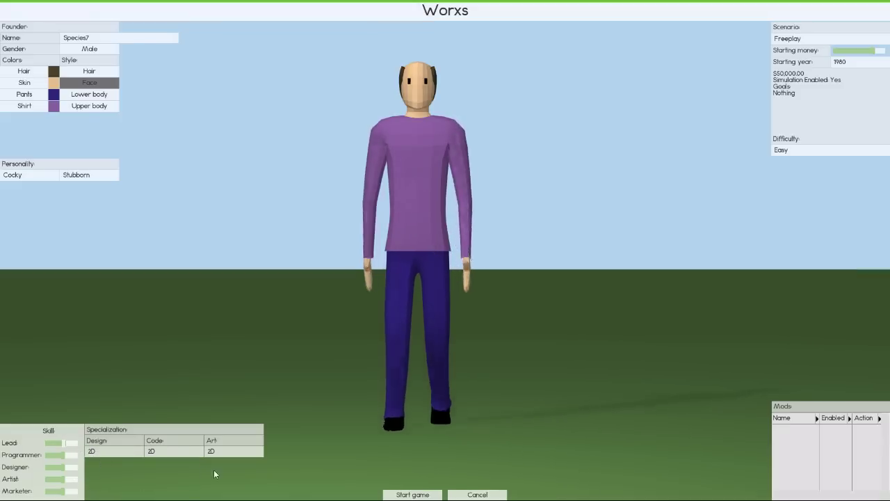
Start the game, decline the tutorial, and rotate the view so the road runs horizontally.
click(412, 494)
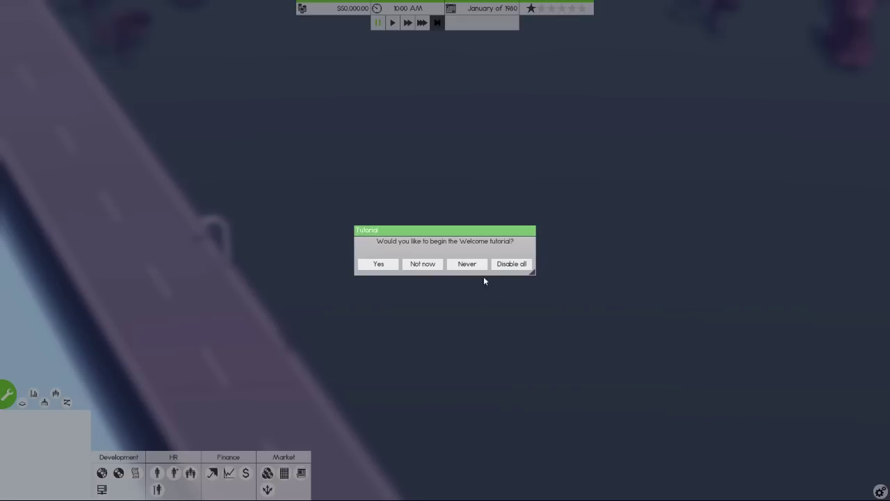
click(503, 266)
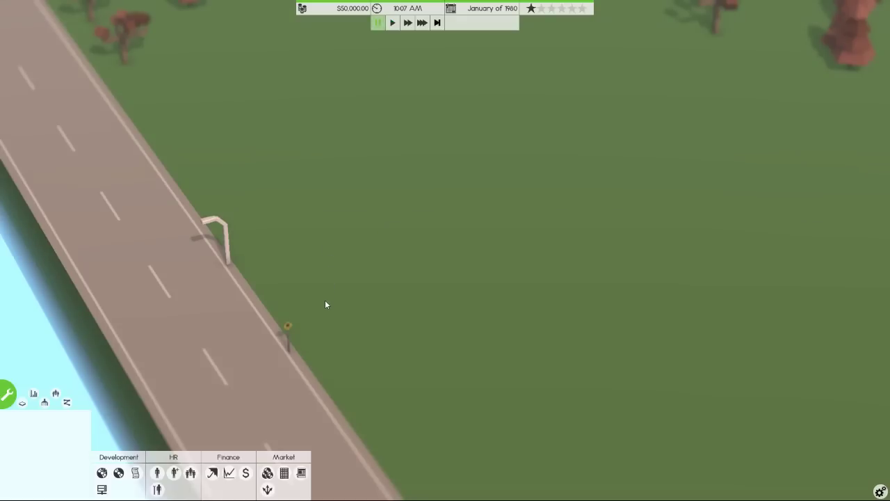
scroll(329, 301, up, 2)
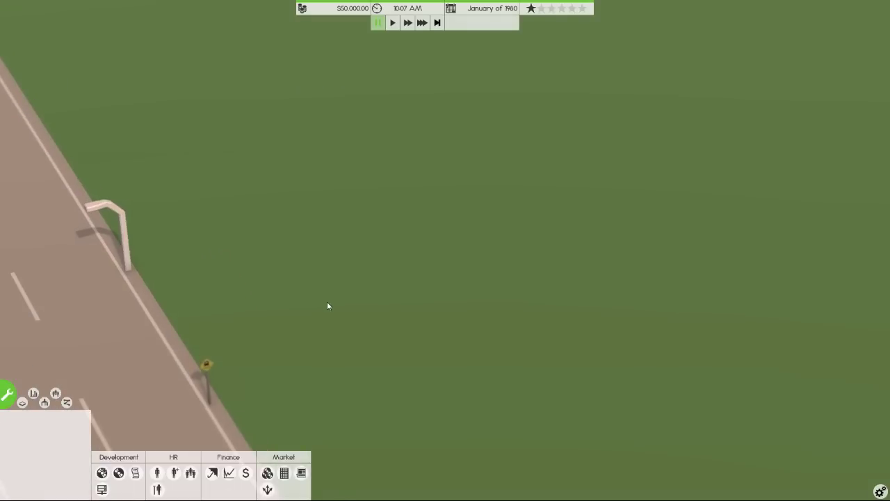
scroll(329, 300, down, 2)
scroll(328, 300, down, 1)
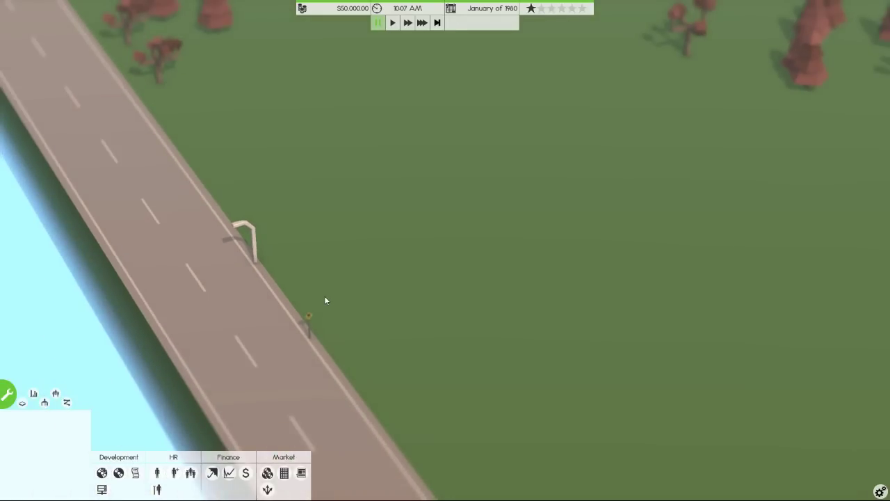
key(q)
key(e)
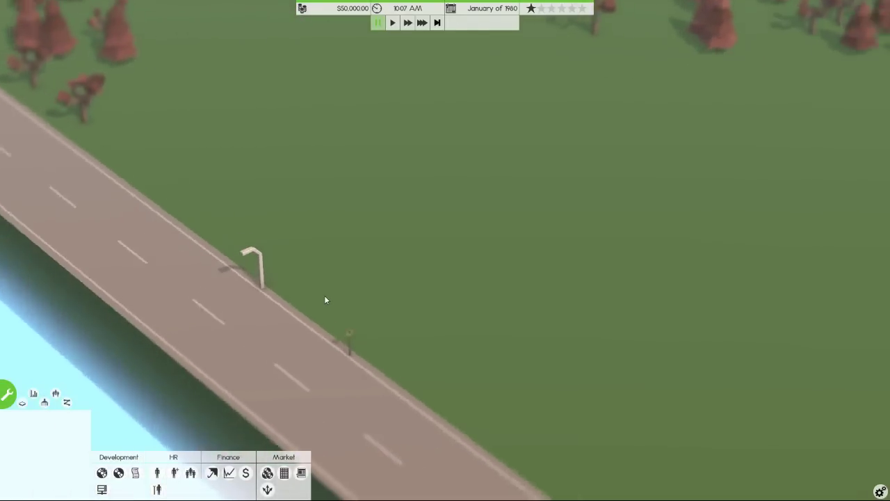
key(e)
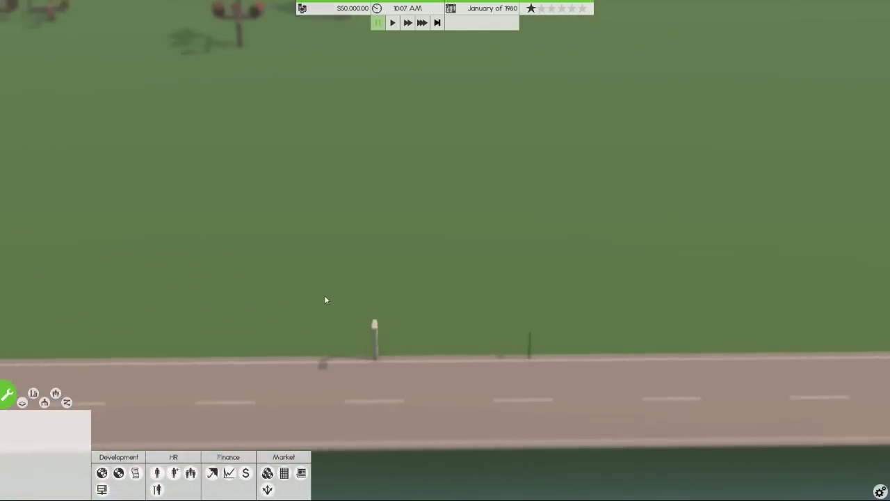
key(e)
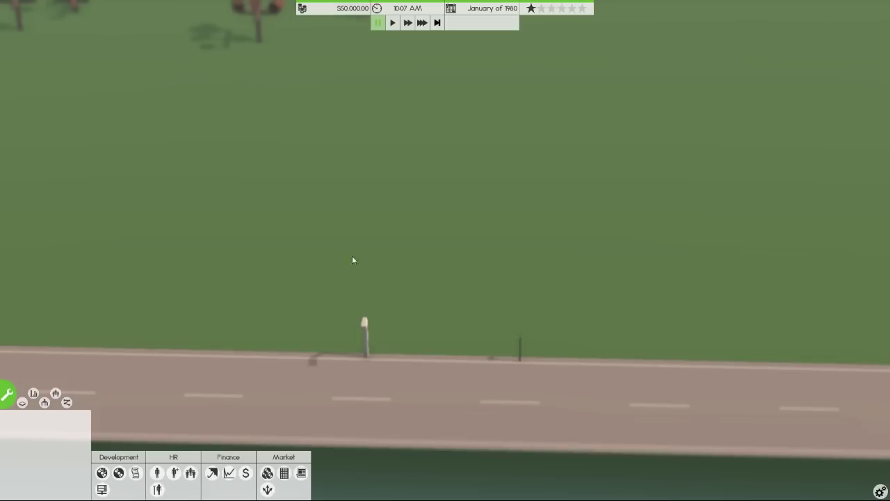
Construct a large room along the road and a narrower room to its right.
click(7, 395)
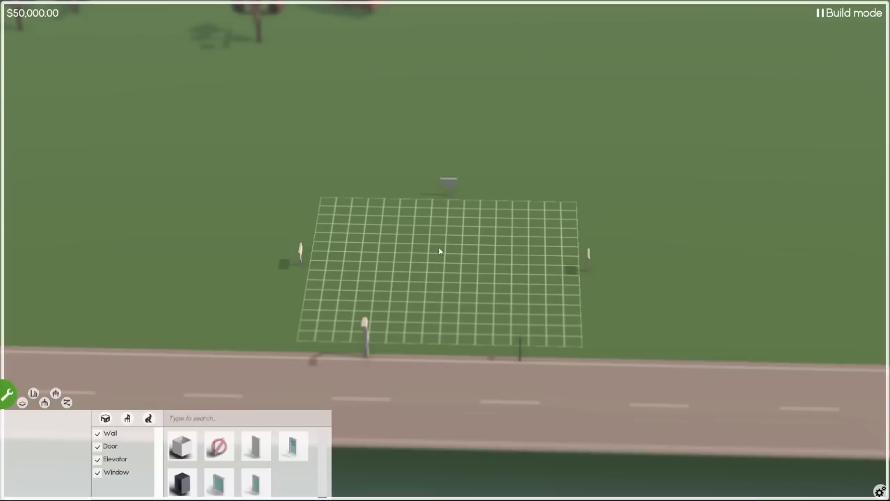
click(183, 454)
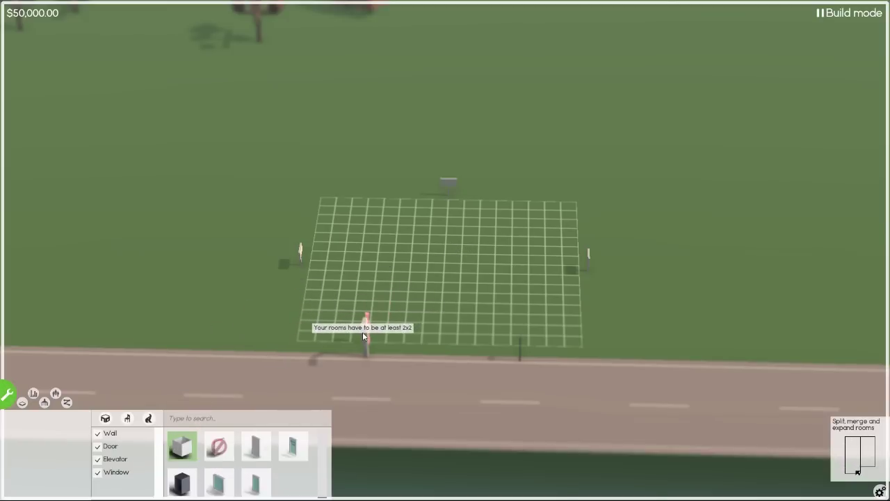
mouse_move(362, 336)
mouse_down()
mouse_move(294, 335)
mouse_move(304, 272)
mouse_up()
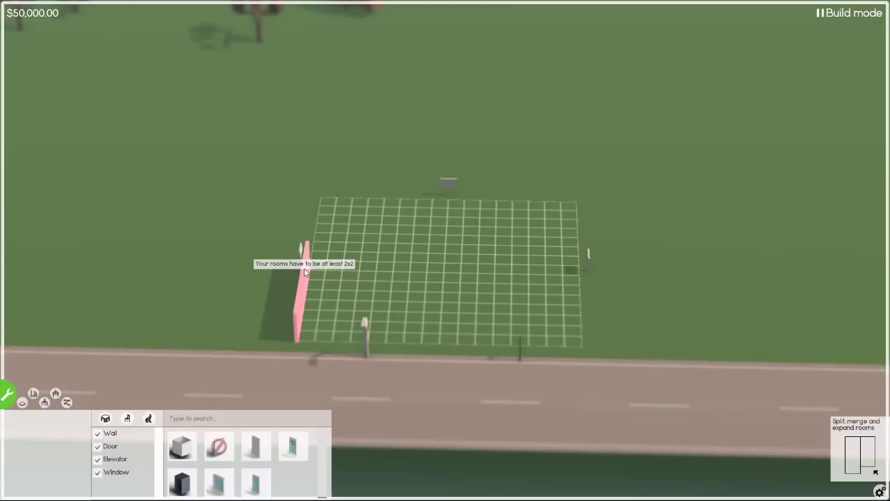
mouse_move(312, 273)
mouse_down()
mouse_move(413, 273)
mouse_move(406, 265)
mouse_up()
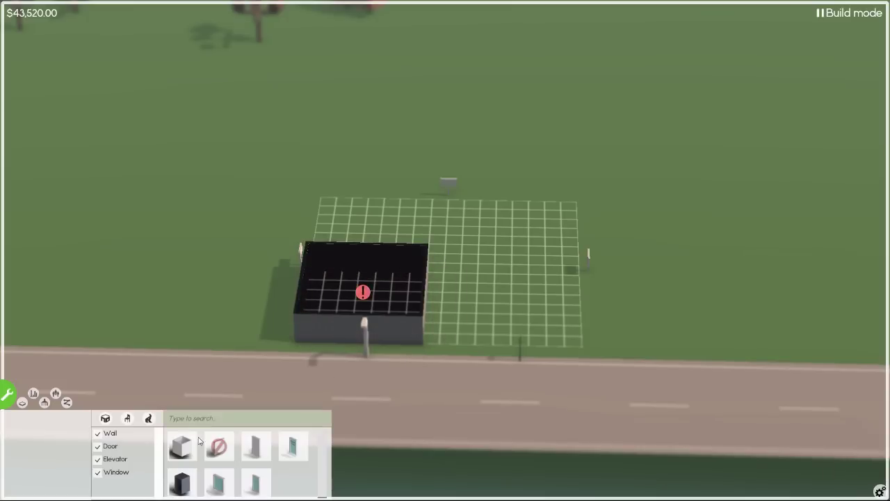
click(177, 450)
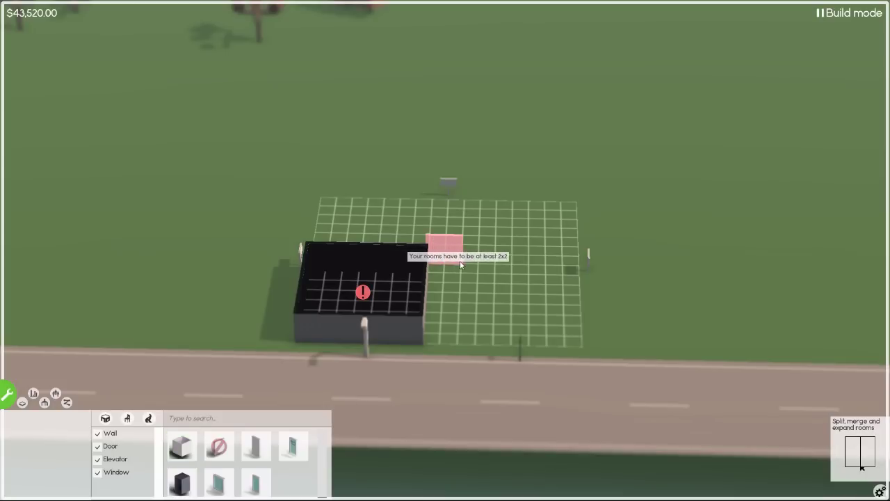
mouse_move(427, 263)
mouse_down()
mouse_move(471, 265)
mouse_move(457, 347)
mouse_move(462, 340)
mouse_up()
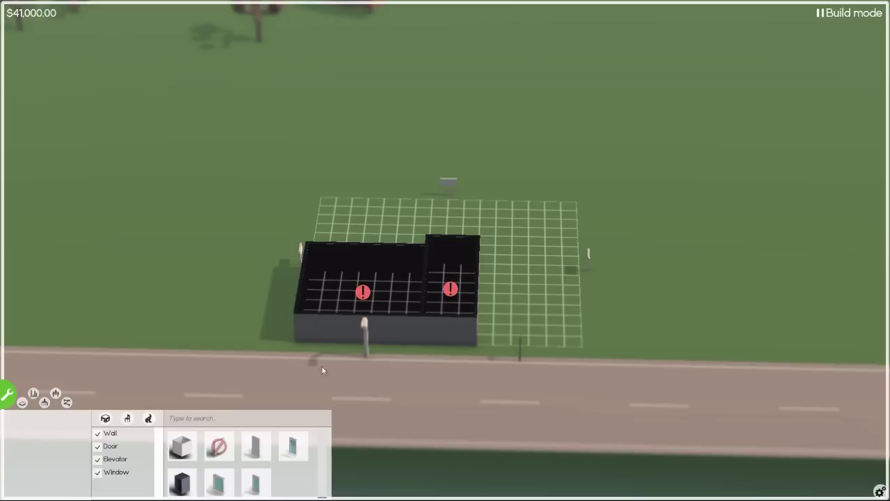
Place a standard door, a glass door and two windows in the larger room's front wall.
click(114, 448)
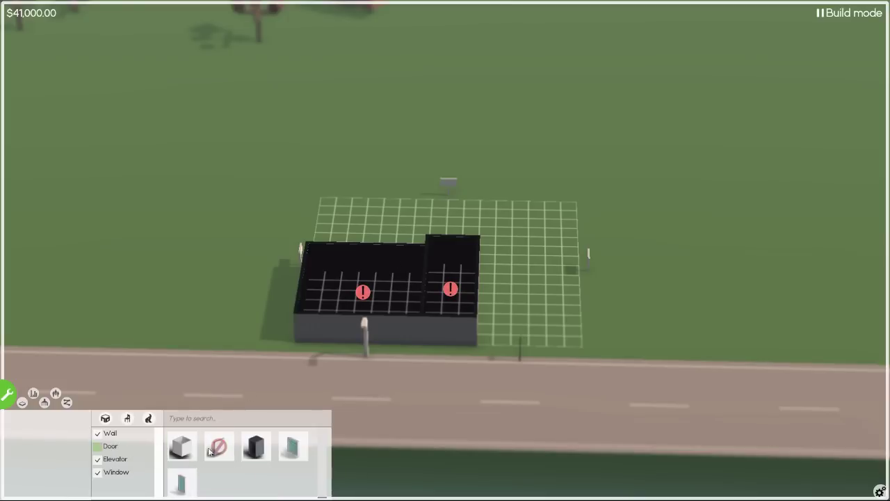
click(97, 446)
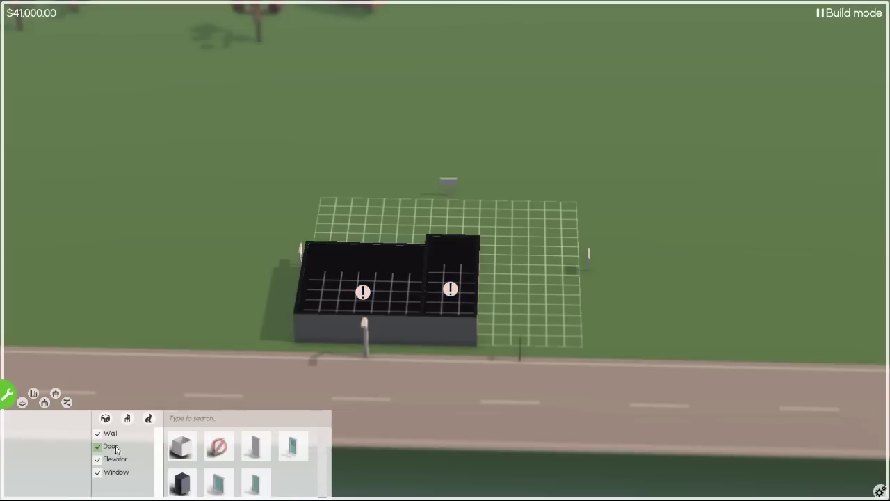
click(253, 447)
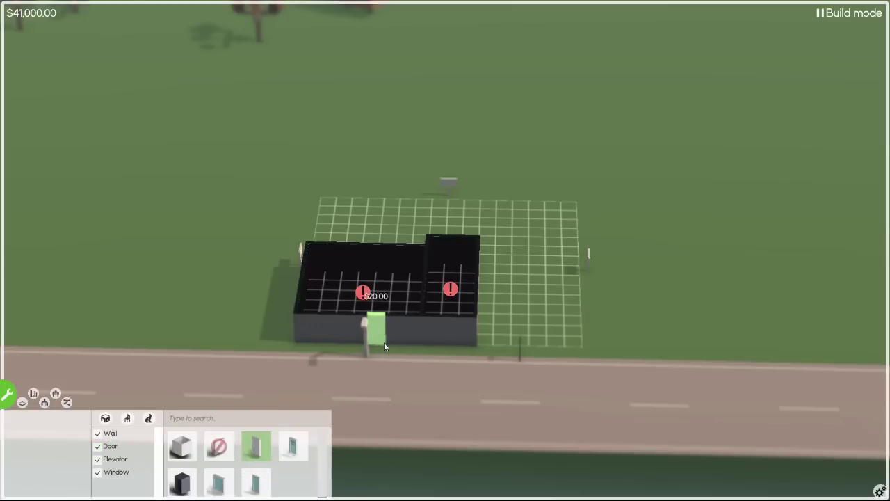
click(383, 342)
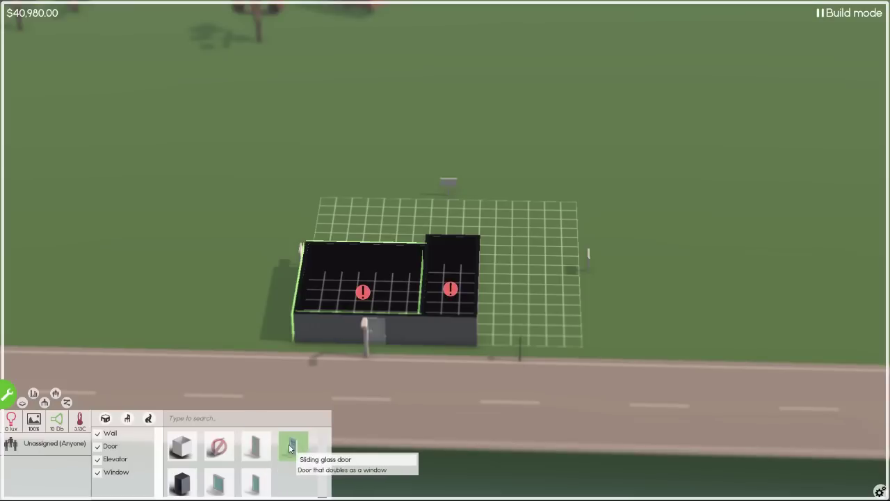
click(219, 482)
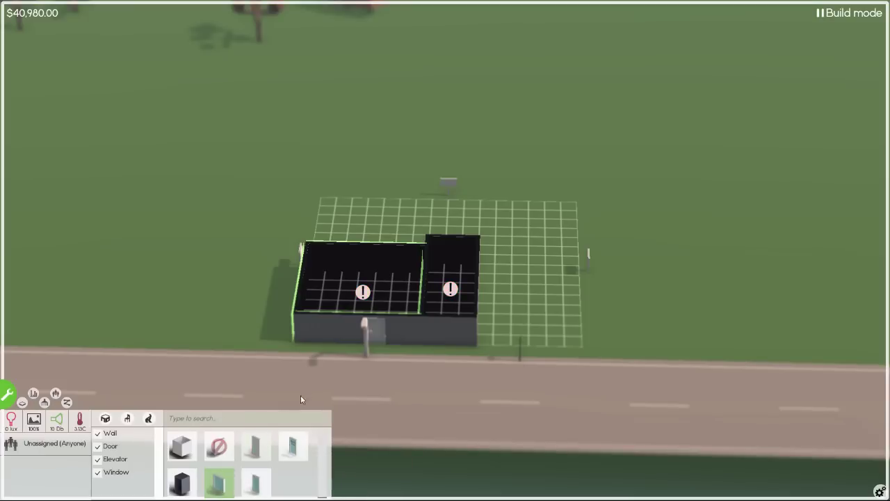
click(352, 337)
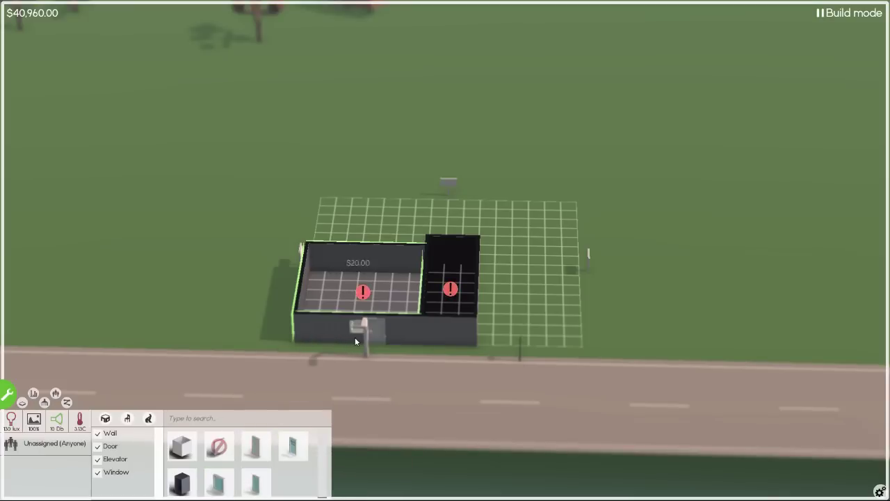
click(226, 487)
click(398, 337)
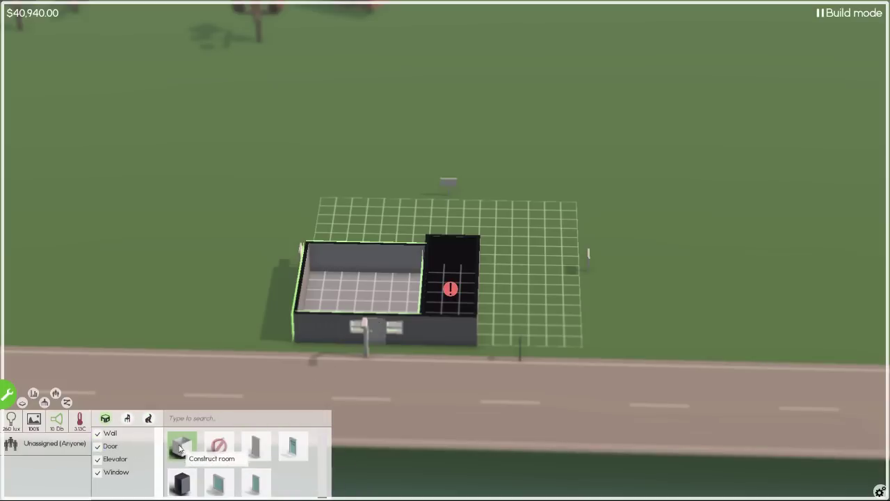
From the furniture catalogue, place two tables side by side against the larger room's back wall.
click(129, 420)
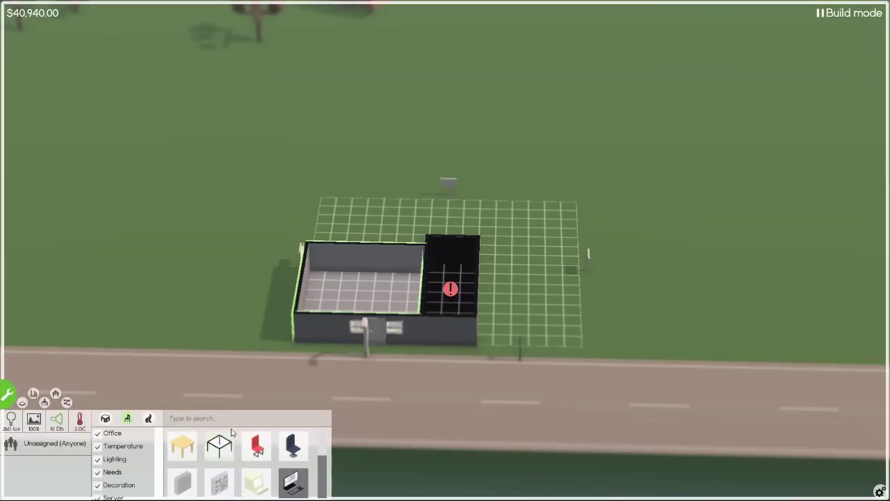
click(180, 448)
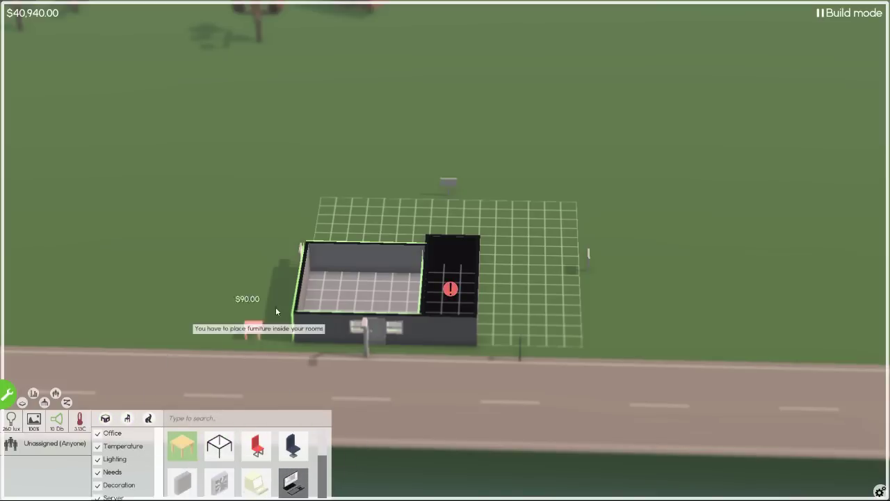
click(330, 282)
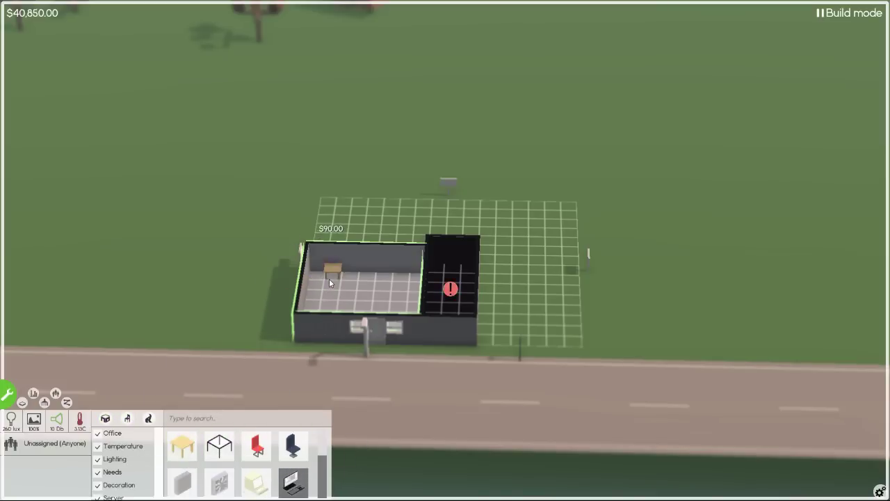
click(183, 445)
click(357, 279)
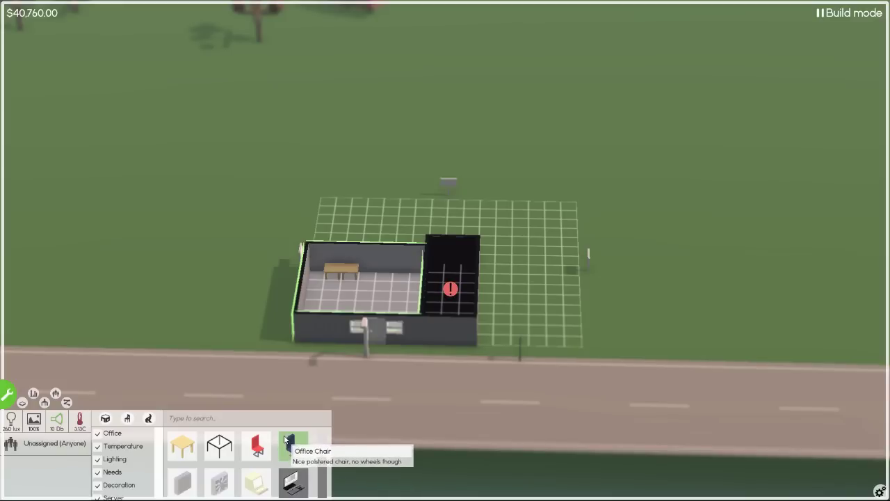
Paint the larger room's interior walls blue.
right_click(396, 256)
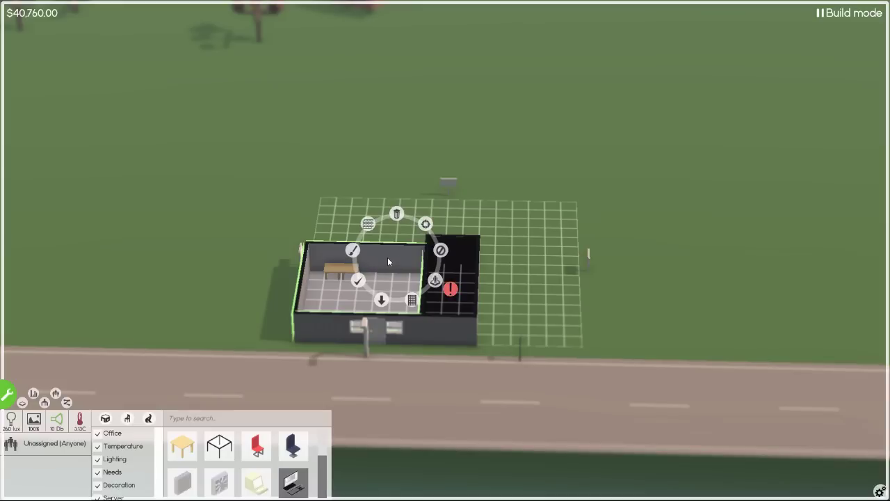
click(354, 250)
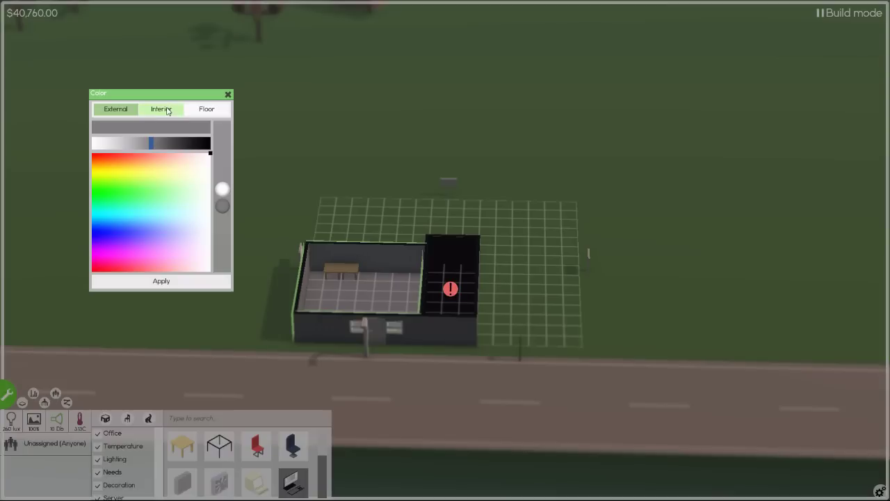
click(168, 111)
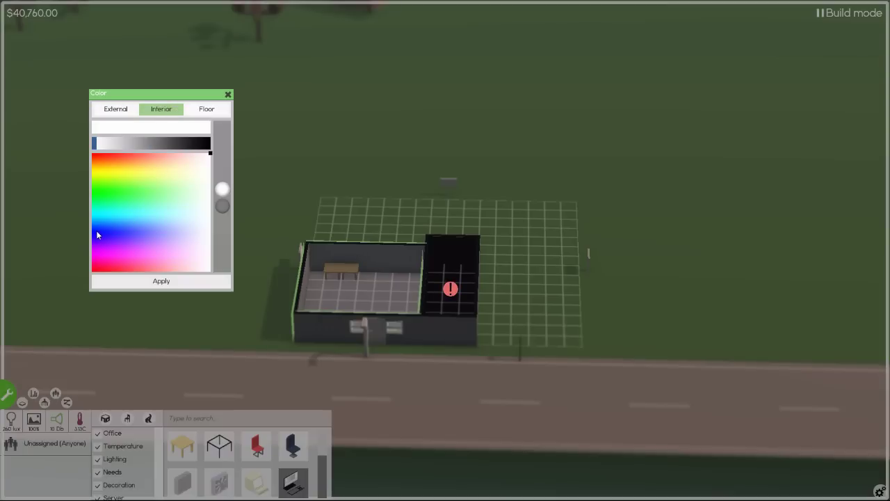
click(145, 233)
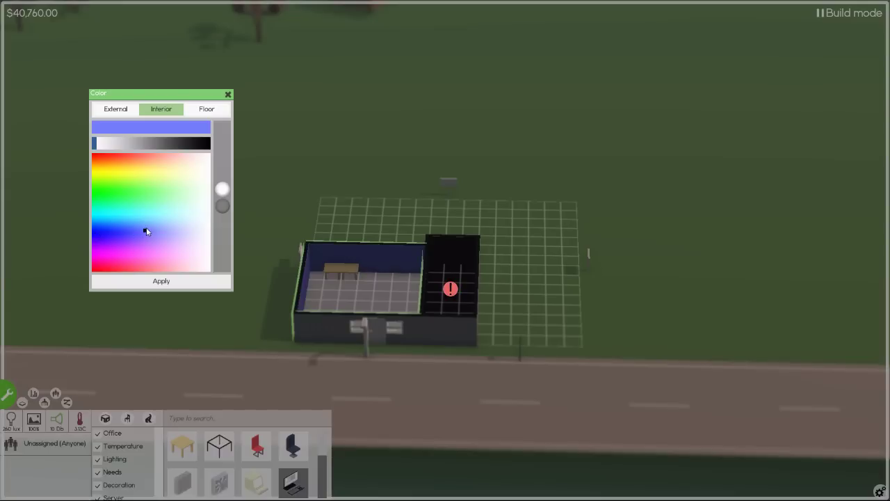
click(168, 283)
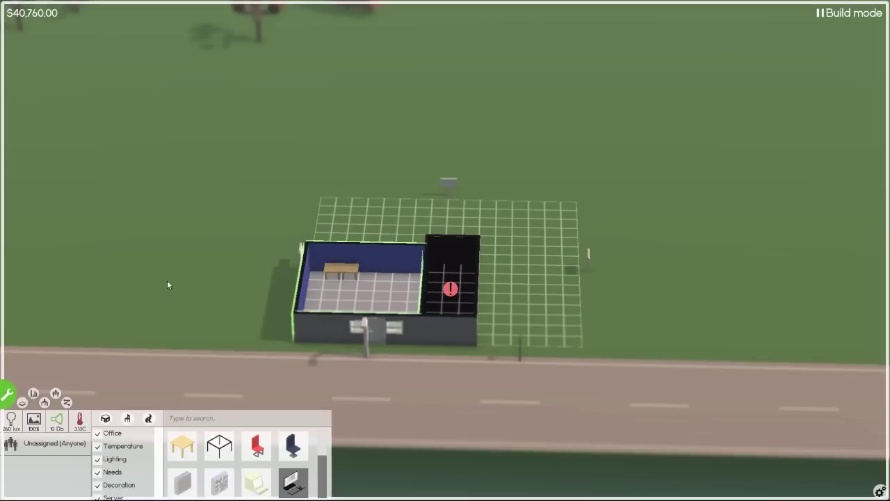
Recolour the office floor a light reddish shade and apply it.
click(371, 293)
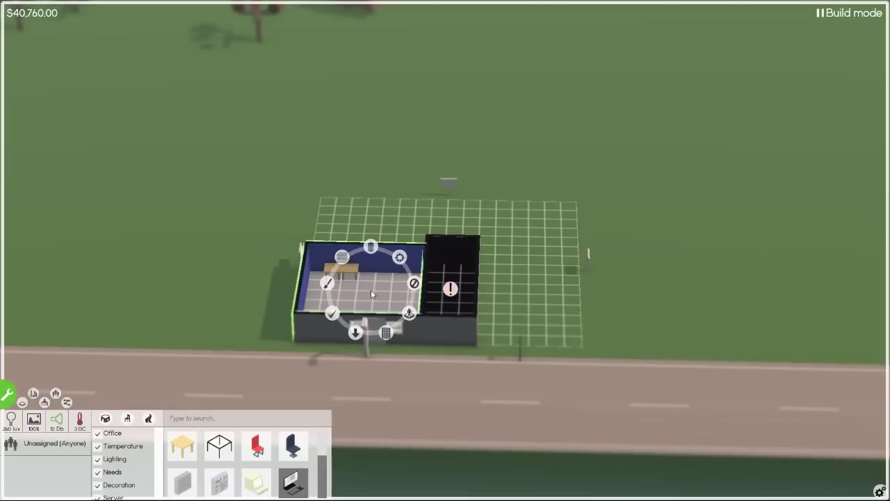
click(328, 283)
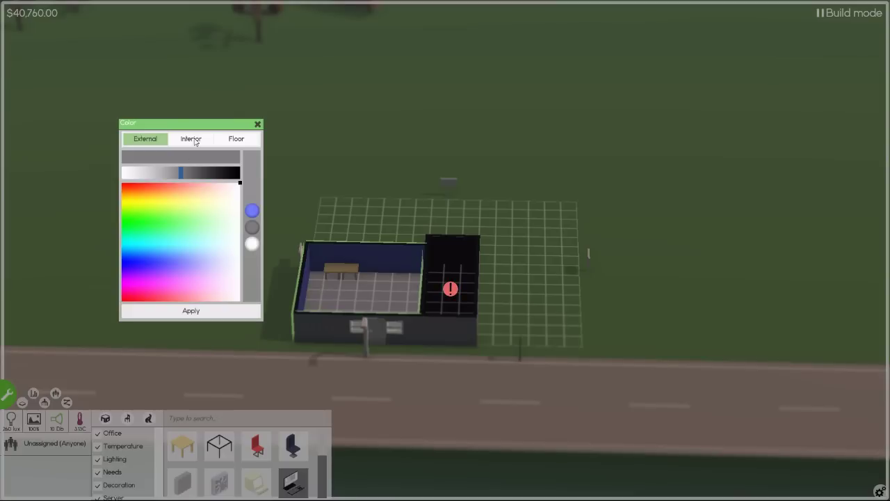
click(237, 140)
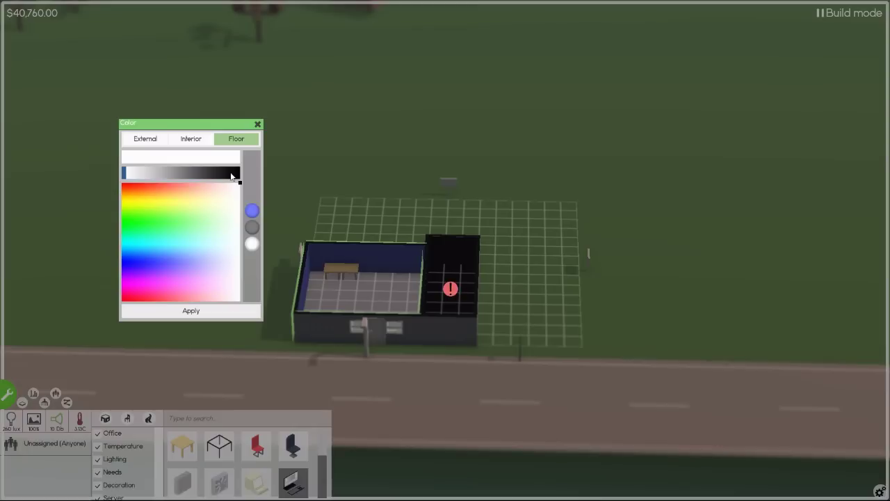
click(133, 174)
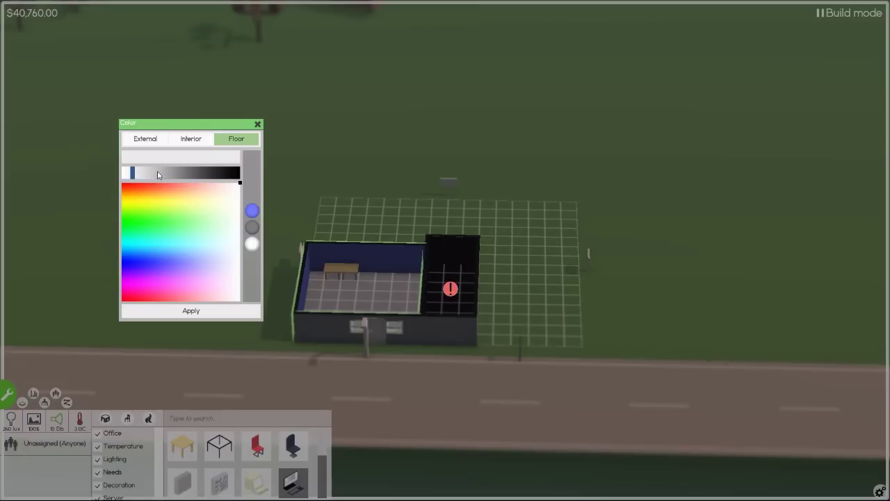
drag(162, 175, 209, 175)
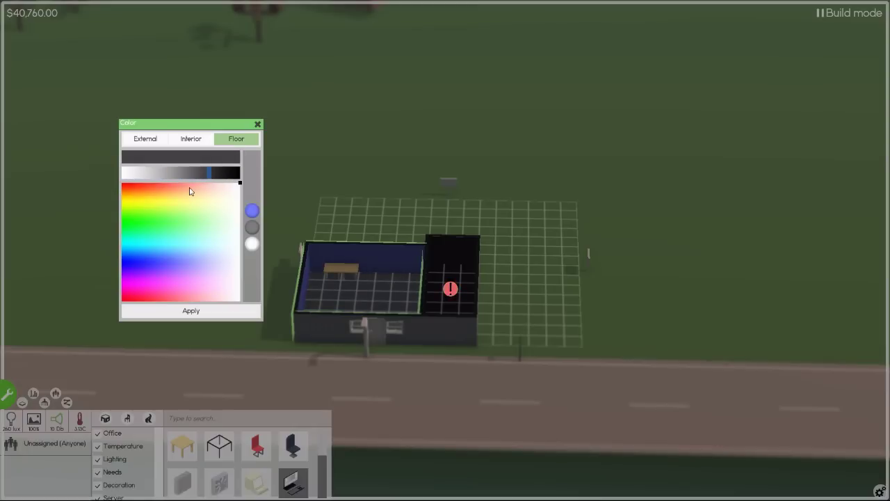
click(190, 189)
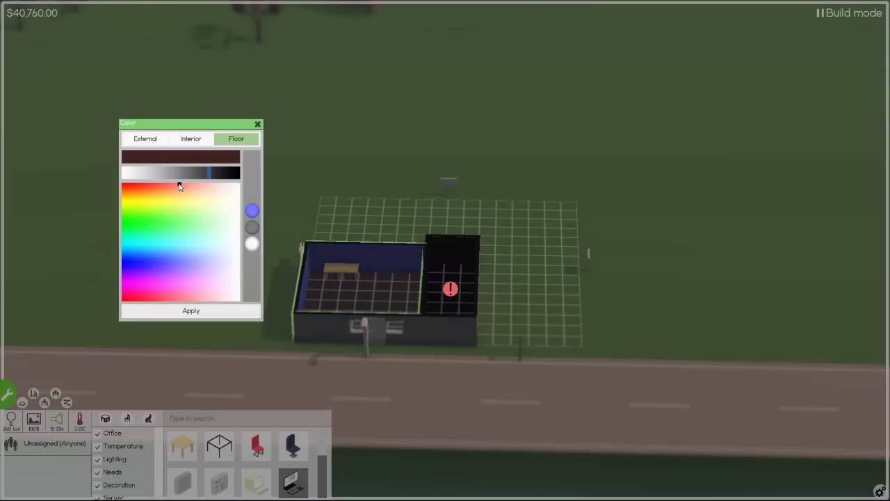
click(155, 174)
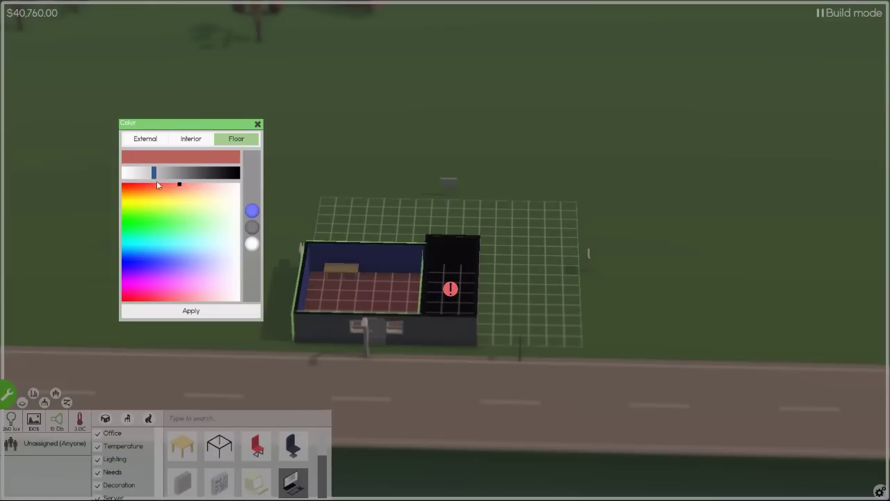
click(195, 314)
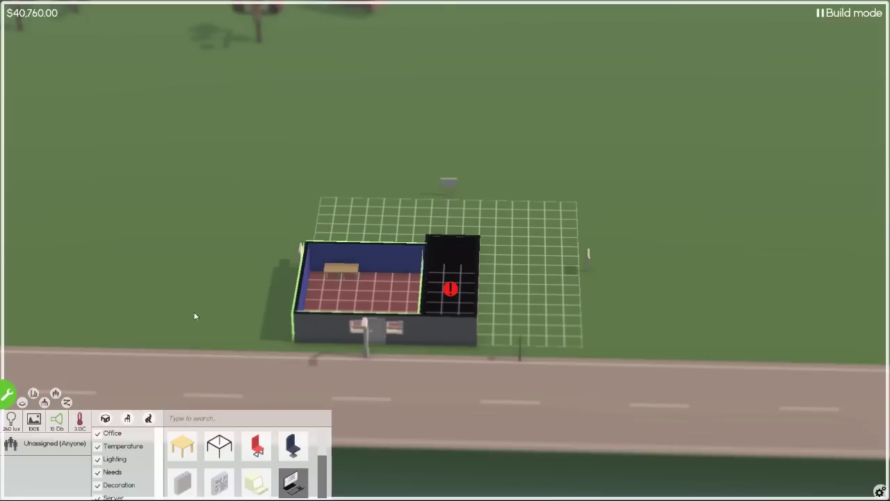
Apply a dark brick-red colour to the larger room's exterior walls.
click(375, 291)
click(335, 285)
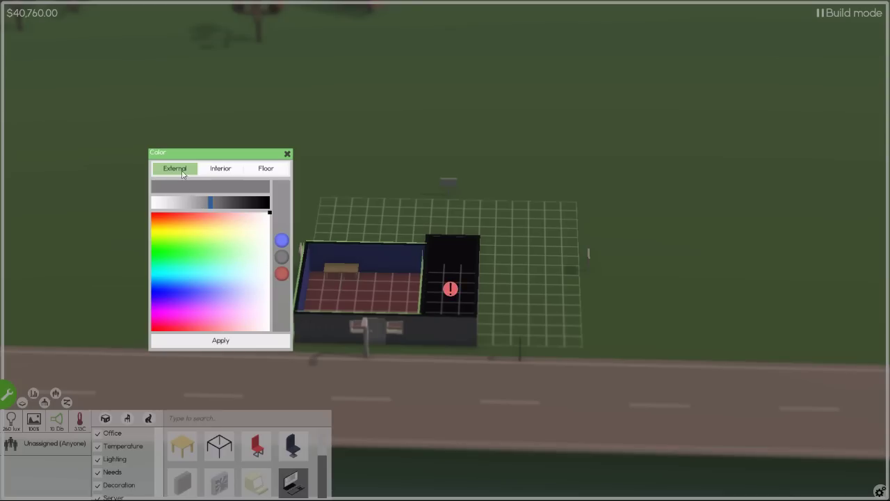
click(158, 329)
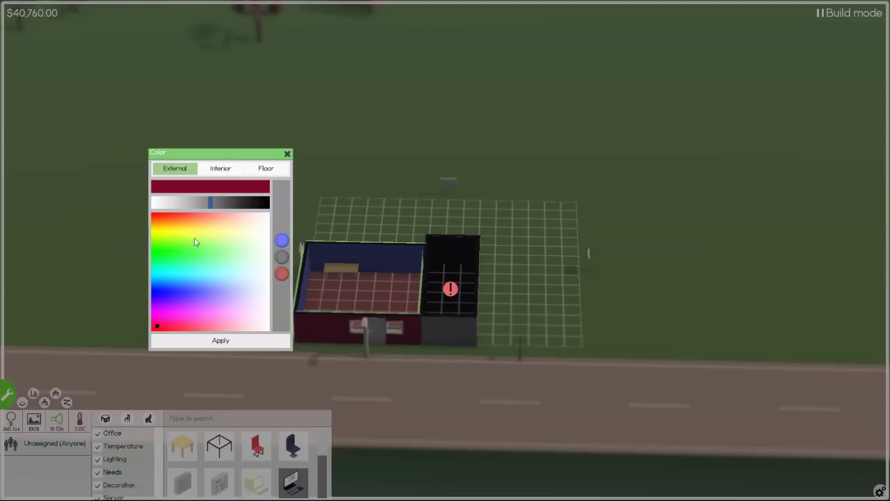
click(169, 219)
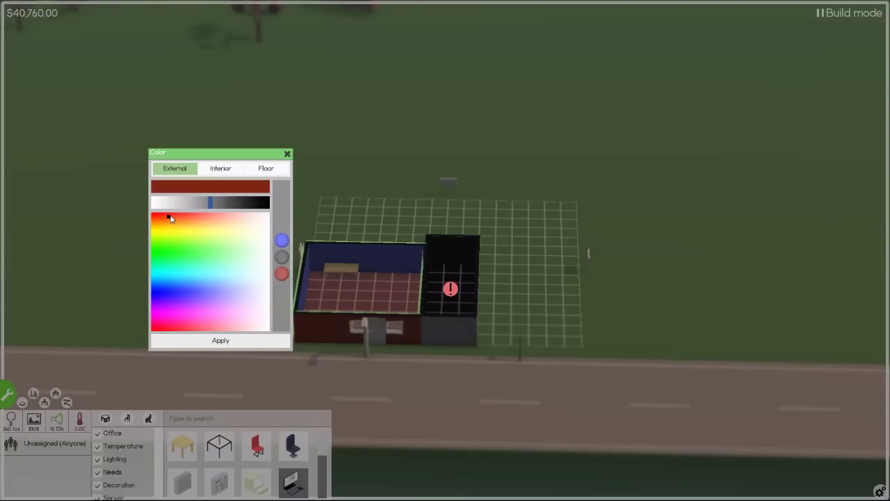
click(221, 340)
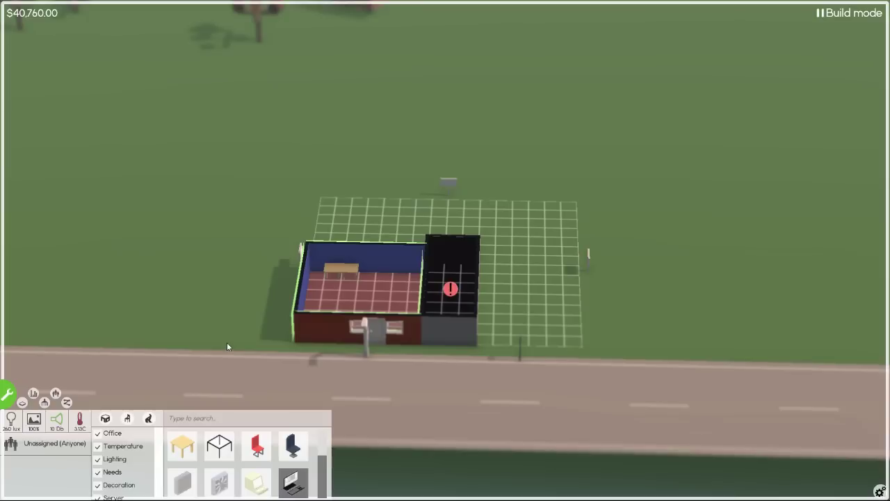
click(316, 329)
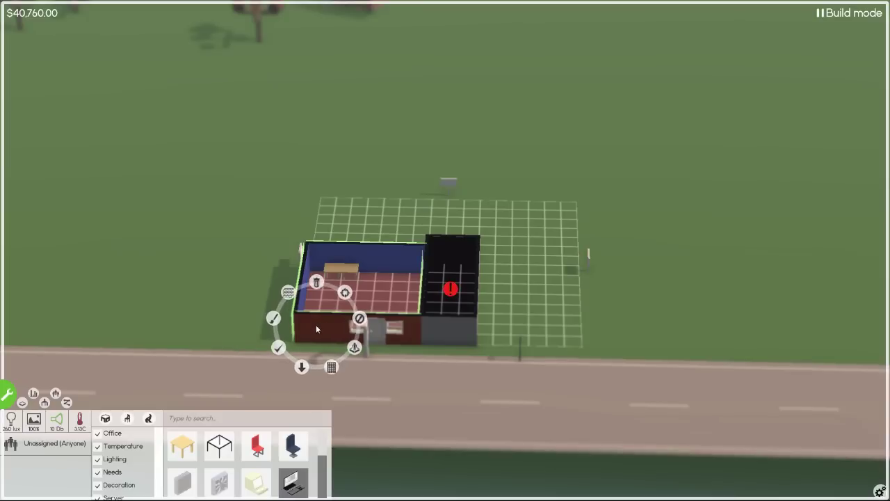
Apply the brick swatch from Room patterns to the larger room's exterior walls.
click(286, 292)
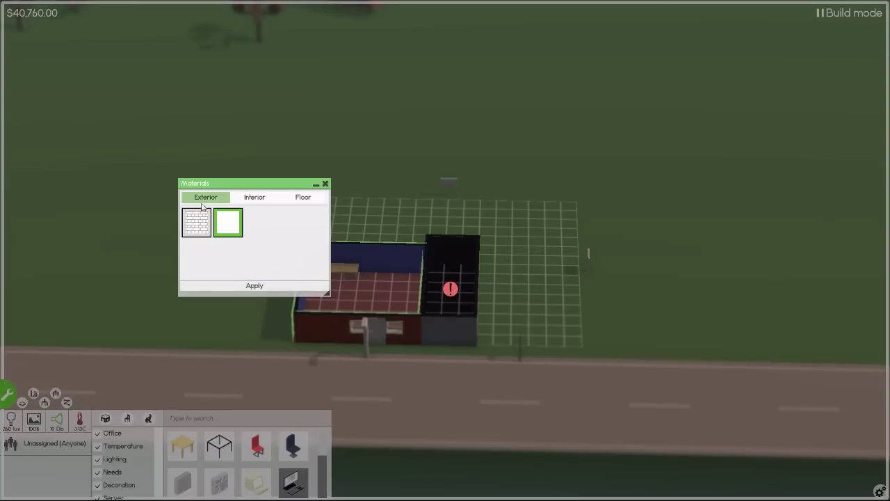
click(198, 227)
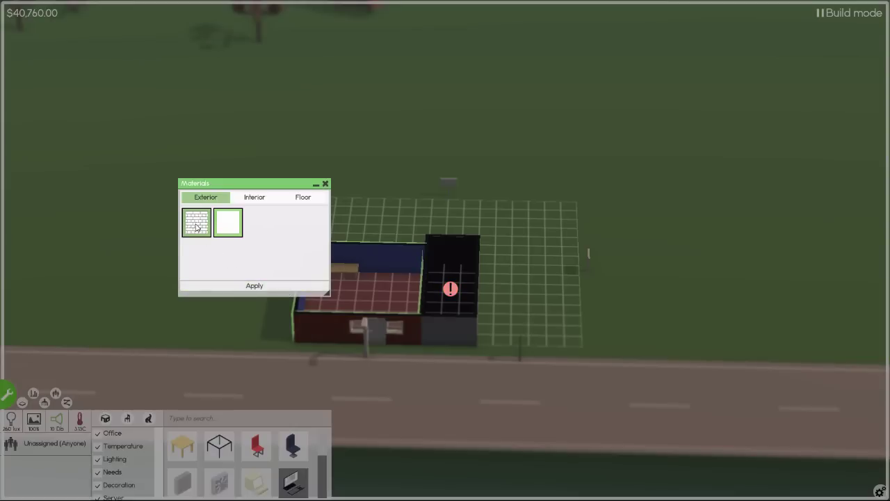
click(247, 284)
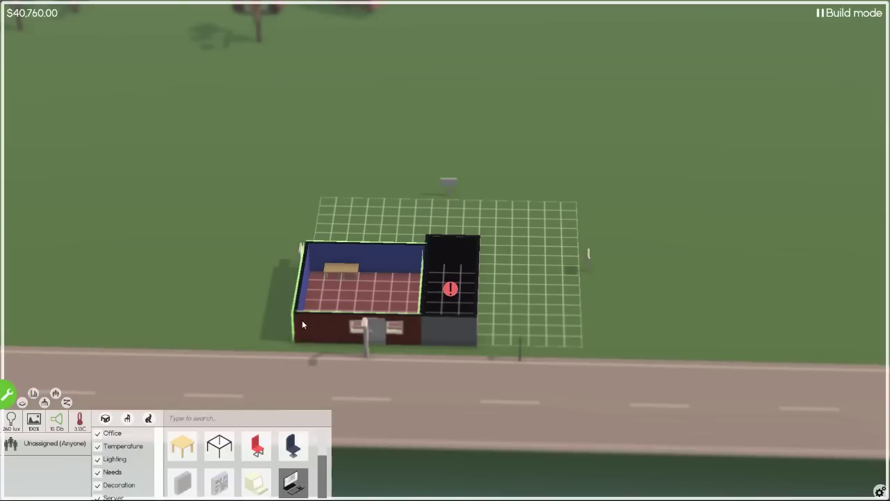
scroll(259, 448, down, 1)
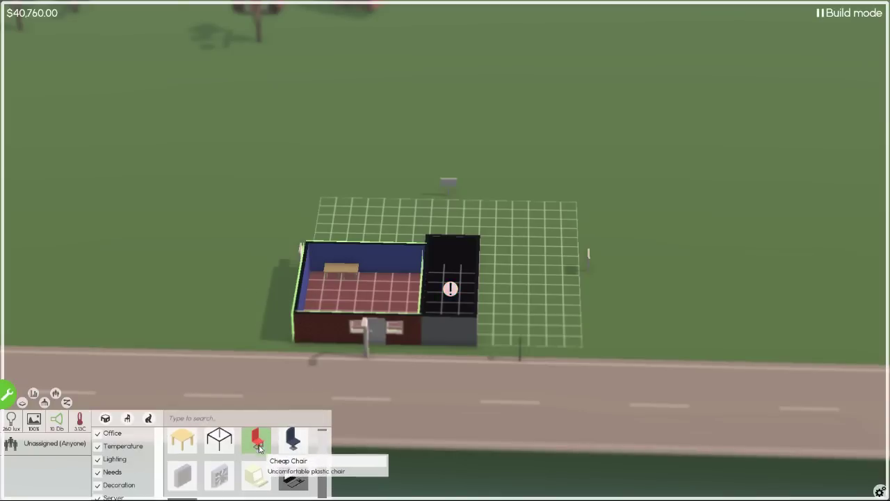
Mount the $80 radiator on the office's inner wall after two cancelled attempts.
click(183, 474)
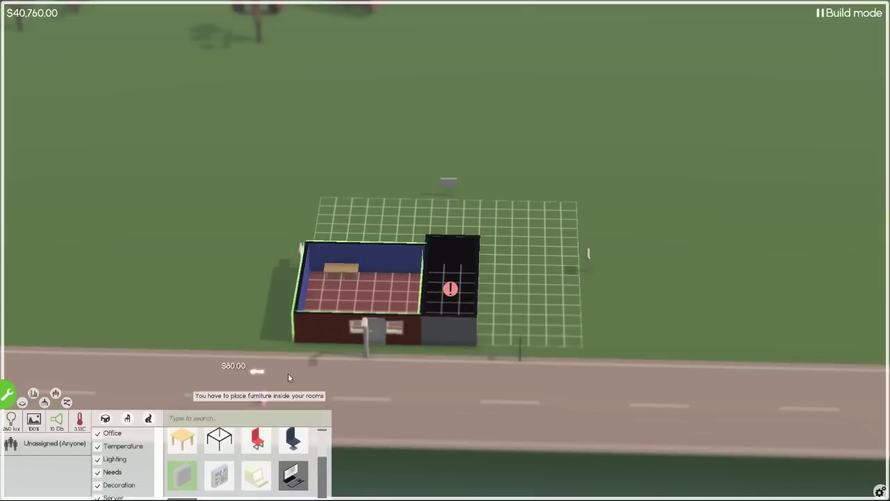
right_click(310, 281)
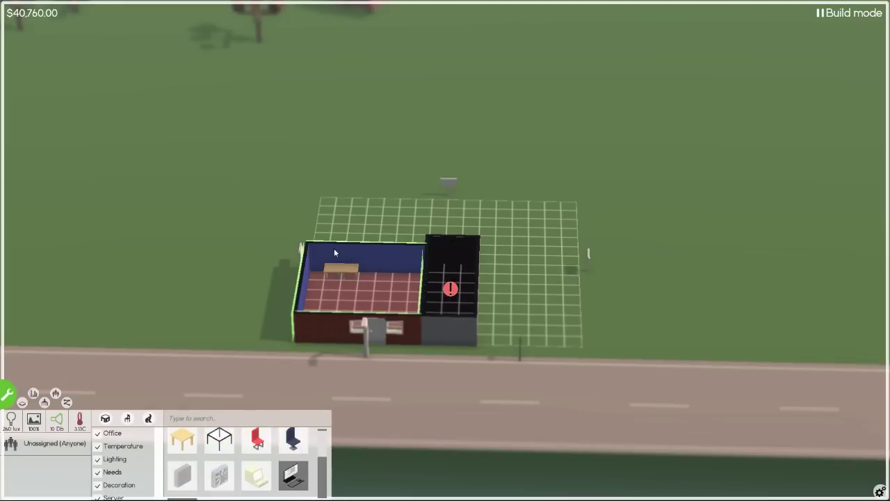
click(180, 478)
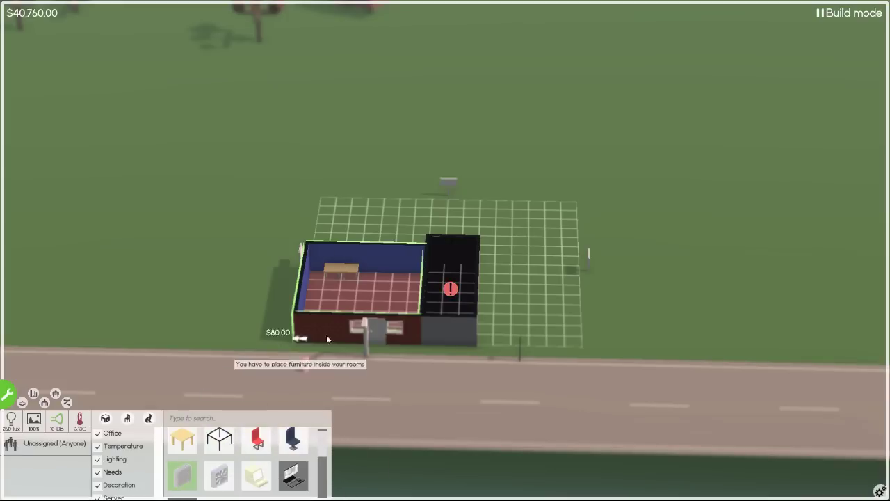
scroll(315, 297, up, 2)
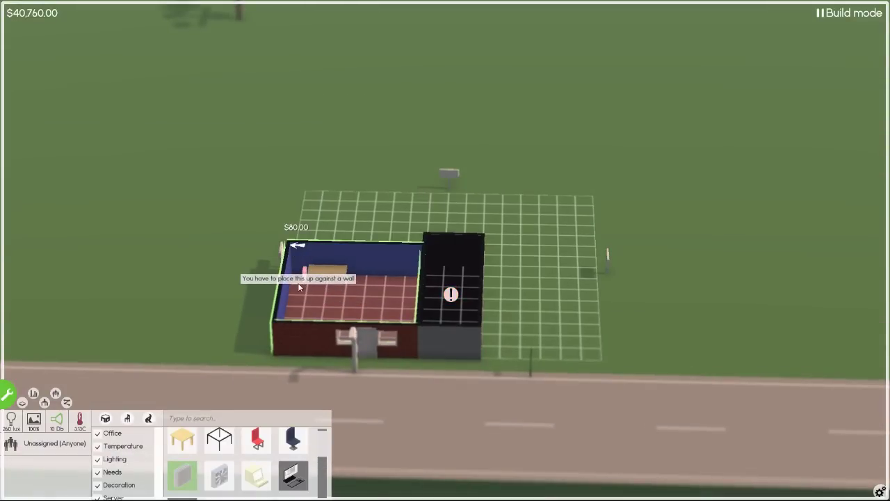
right_click(299, 287)
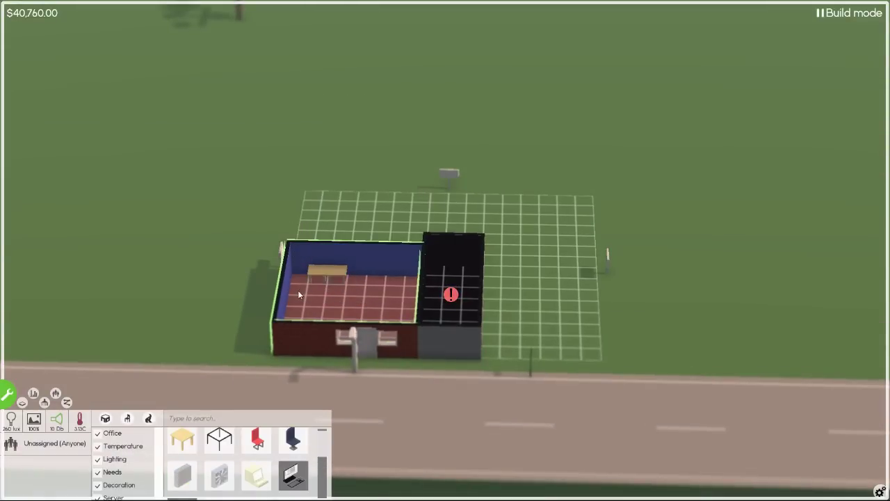
click(189, 479)
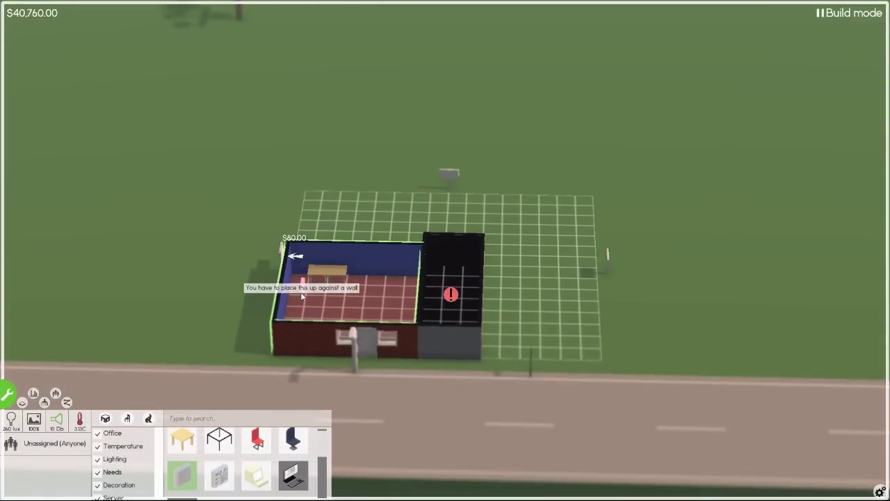
scroll(299, 292, down, 2)
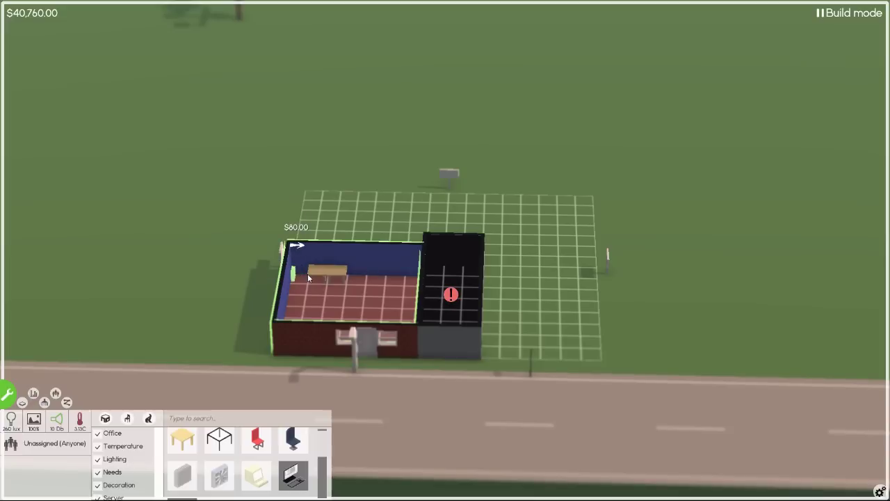
click(308, 277)
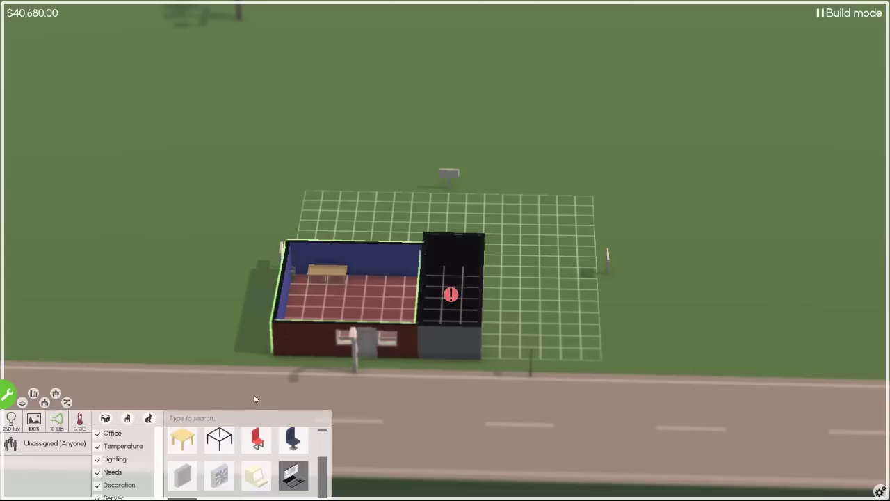
Place ventilation units on the office wall and the dark room's back wall.
click(221, 477)
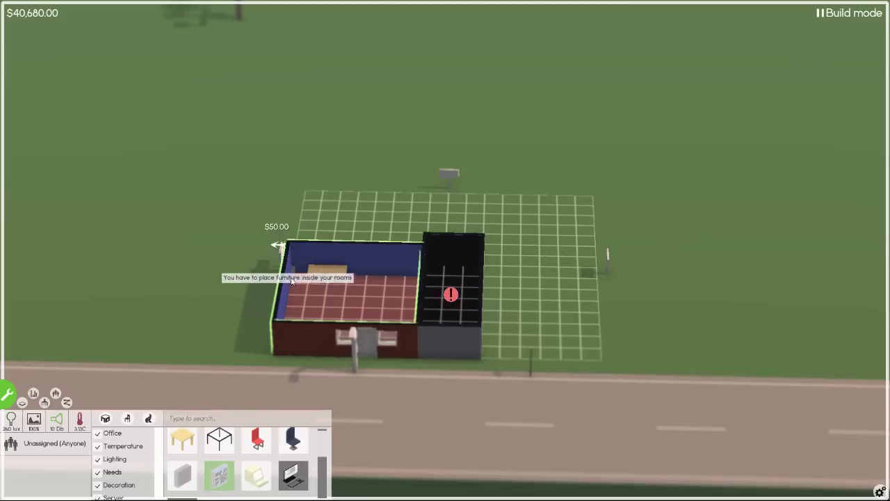
right_click(293, 277)
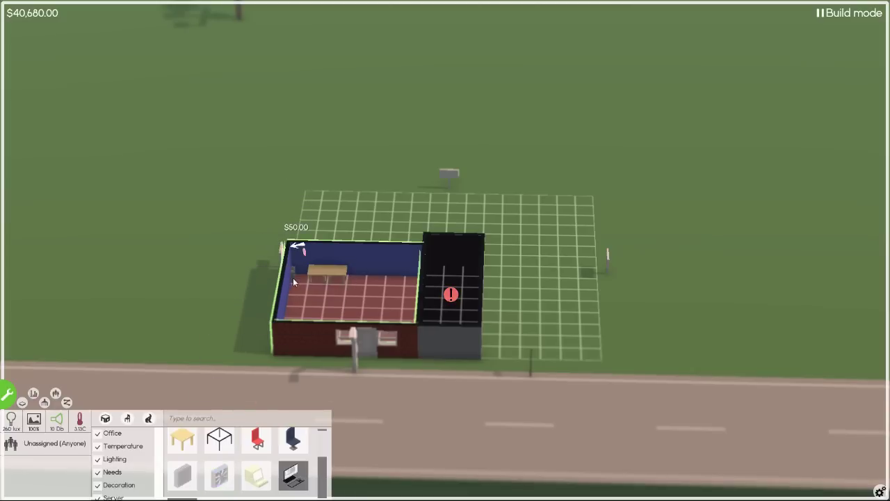
click(300, 279)
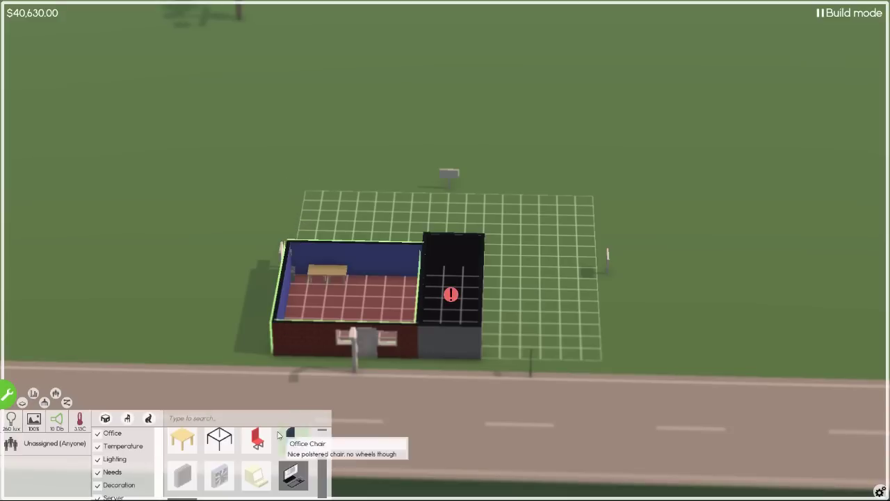
click(220, 478)
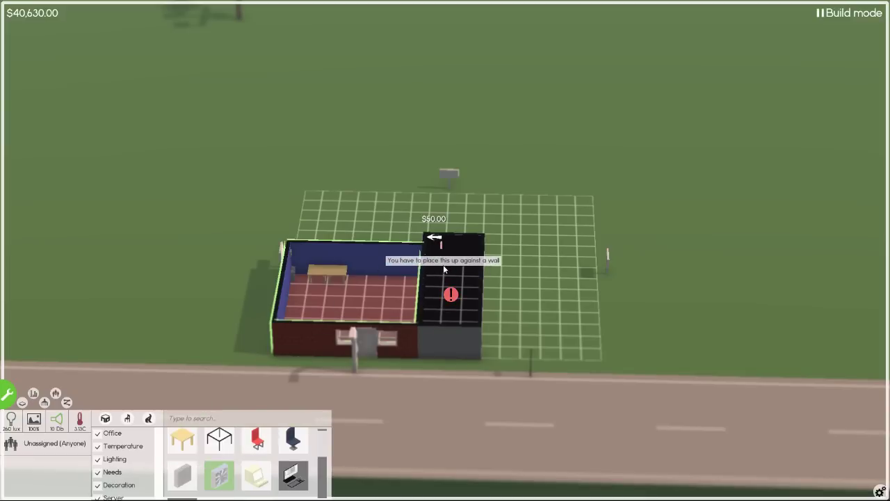
click(472, 278)
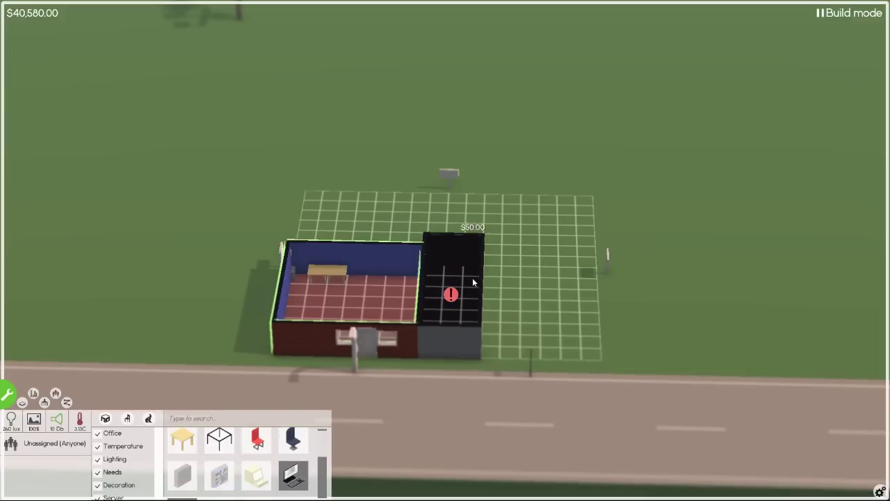
Add an $80 radiator and hang a $150 painting in the dark room.
click(183, 479)
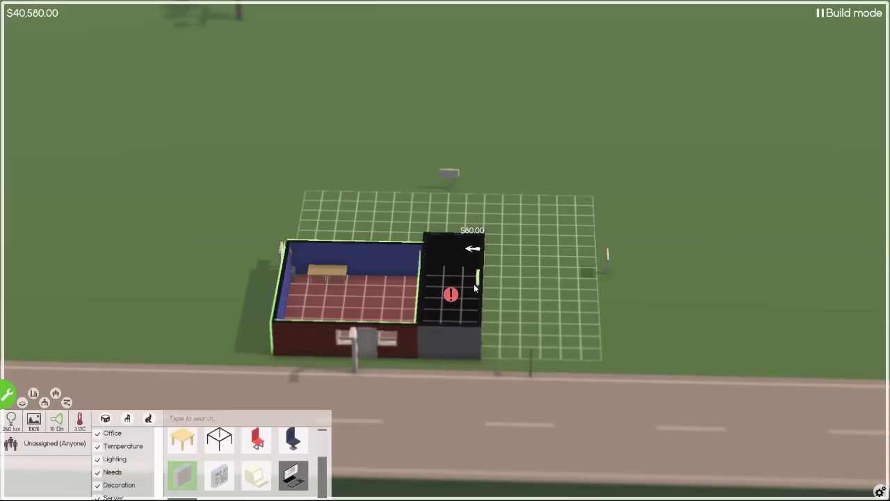
click(473, 287)
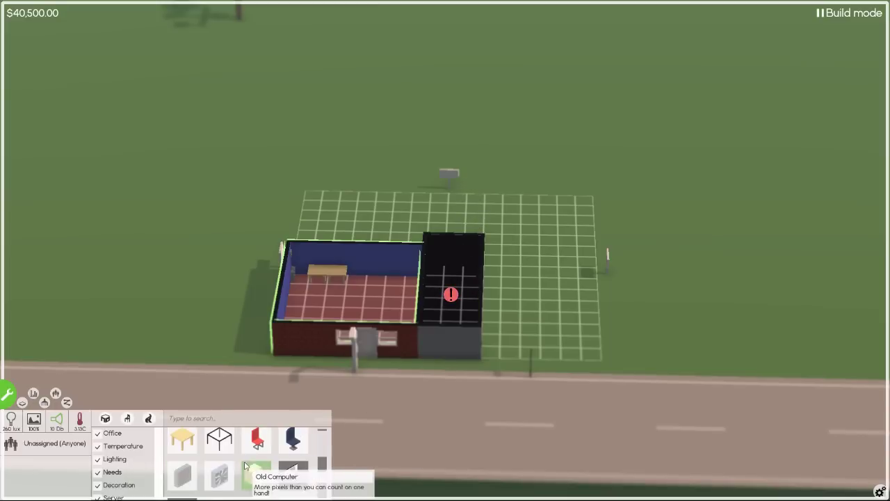
scroll(247, 462, down, 1)
scroll(247, 463, down, 1)
scroll(243, 465, down, 1)
scroll(240, 466, down, 1)
scroll(233, 469, down, 1)
click(181, 459)
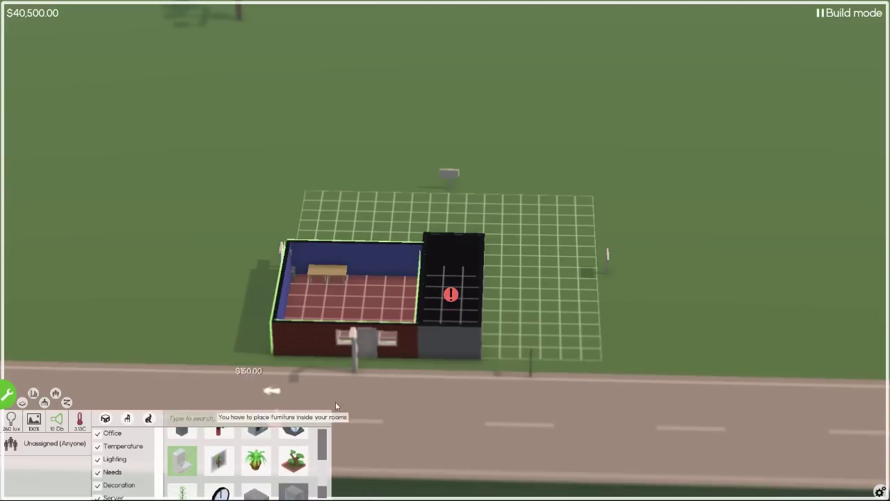
click(465, 328)
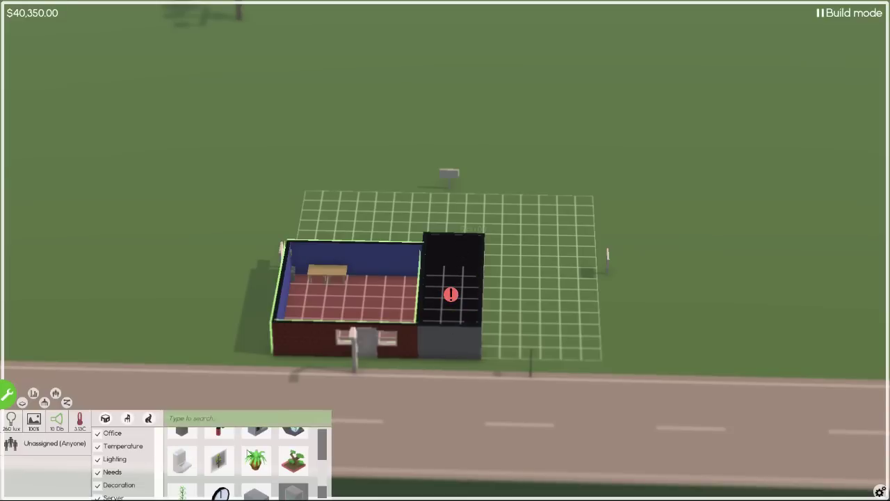
scroll(223, 458, up, 2)
scroll(209, 458, up, 2)
scroll(194, 455, up, 2)
scroll(194, 455, up, 1)
scroll(188, 452, up, 1)
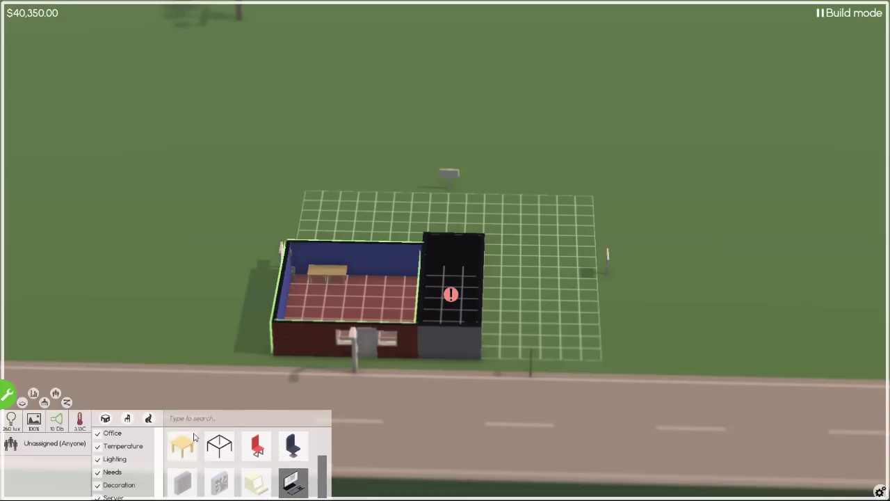
Place a $20 Standard door in the wall shared by the office and dark room.
click(104, 419)
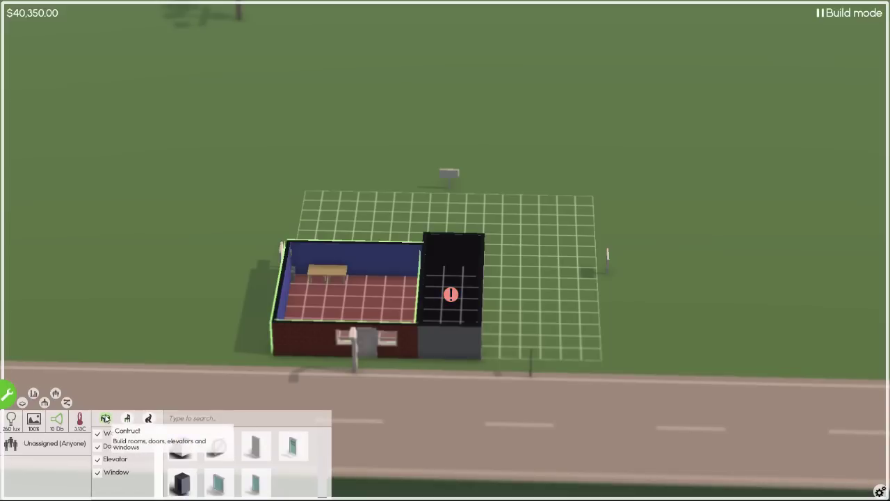
click(254, 452)
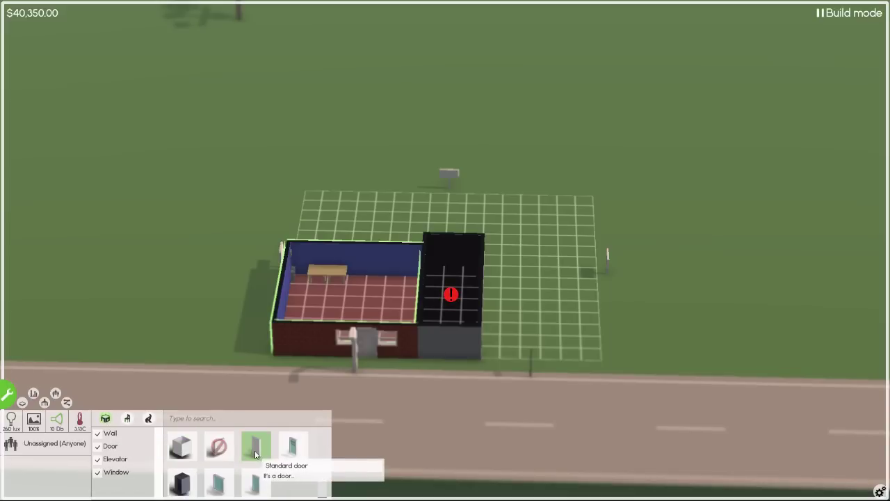
click(413, 295)
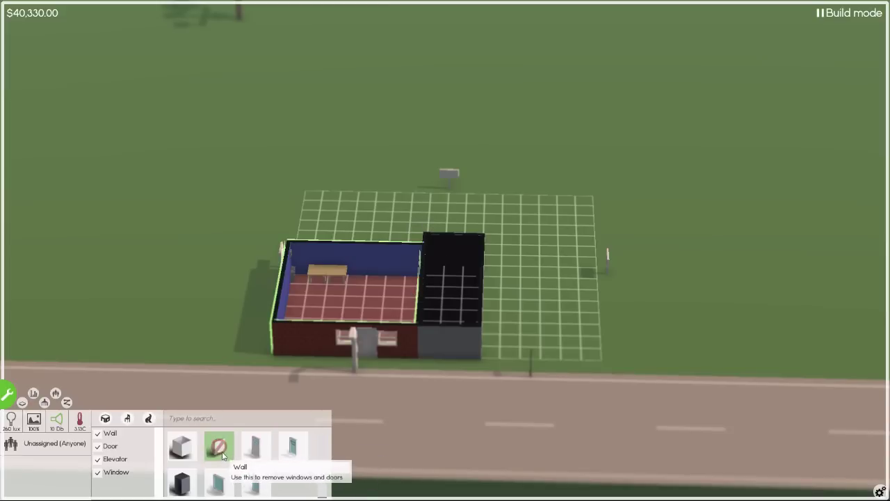
scroll(282, 317, up, 2)
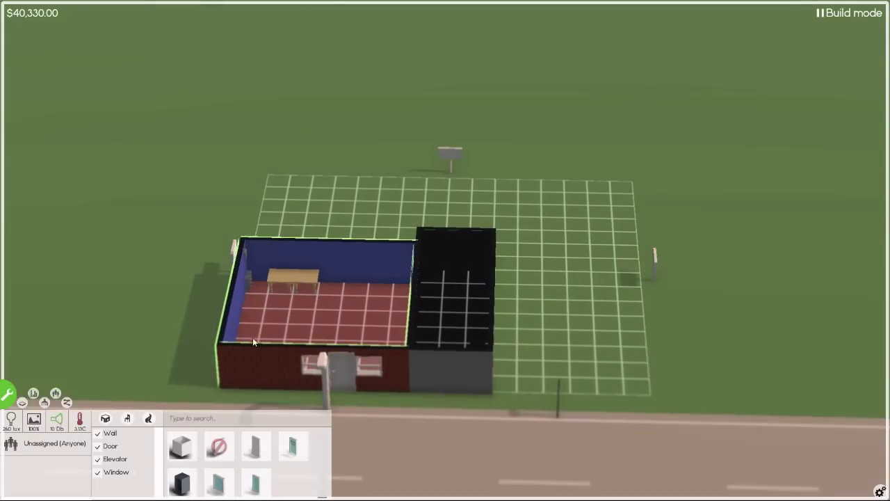
scroll(254, 341, up, 1)
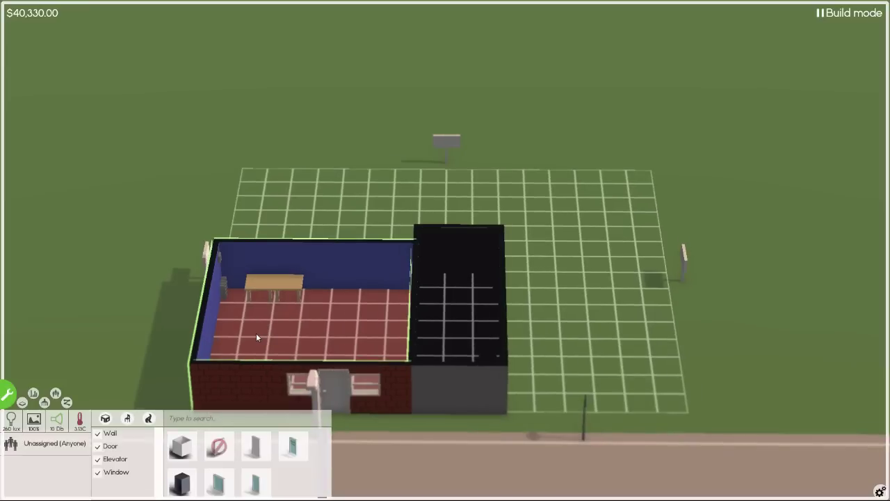
key(a)
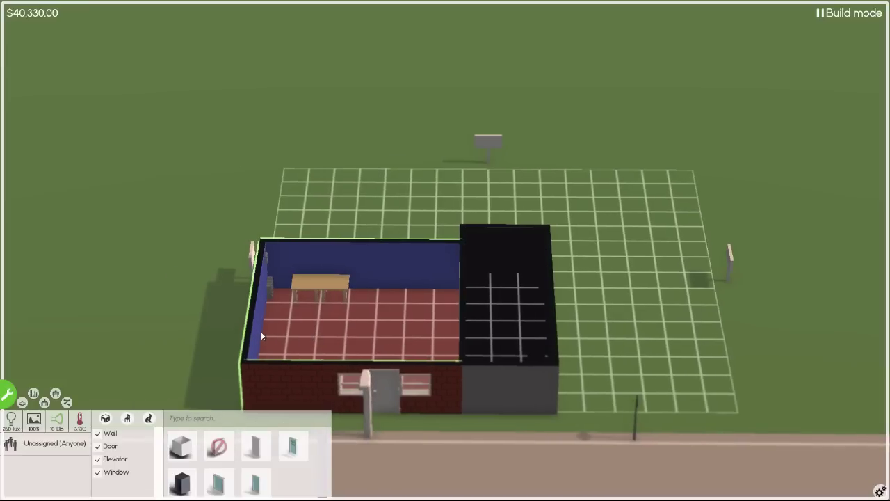
key(a)
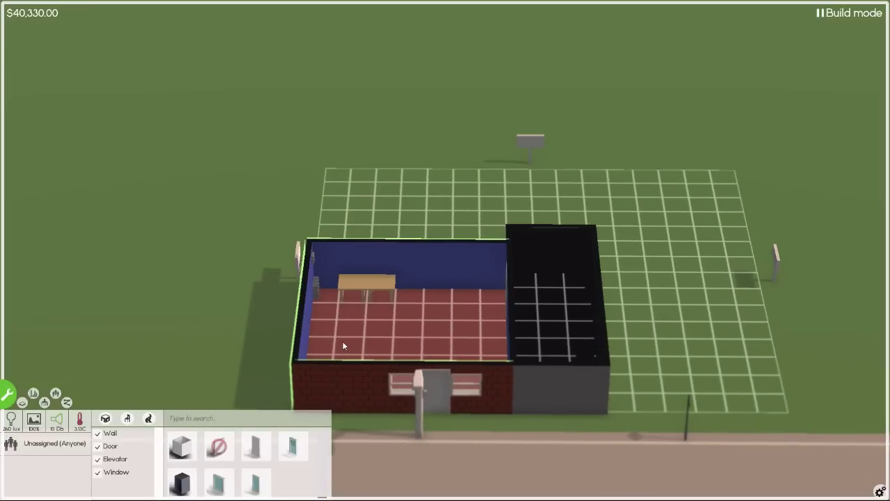
Place a $500 Old Computer on the office's left desk.
click(127, 418)
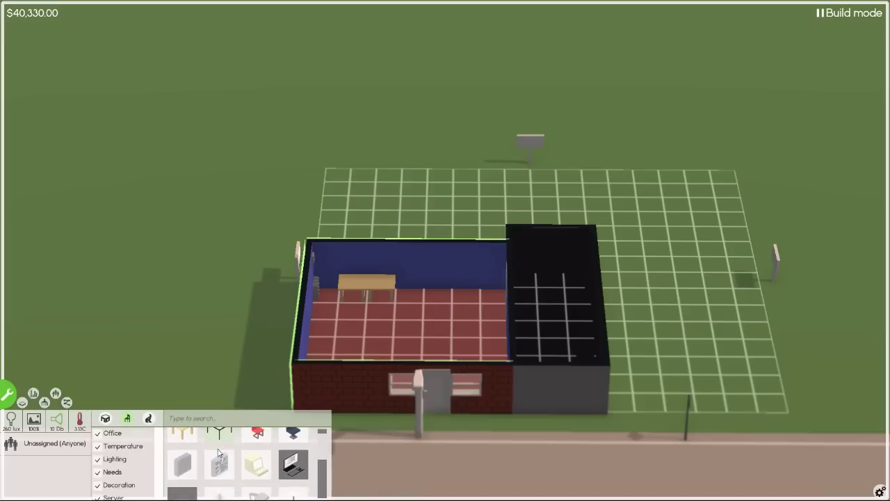
scroll(219, 448, down, 1)
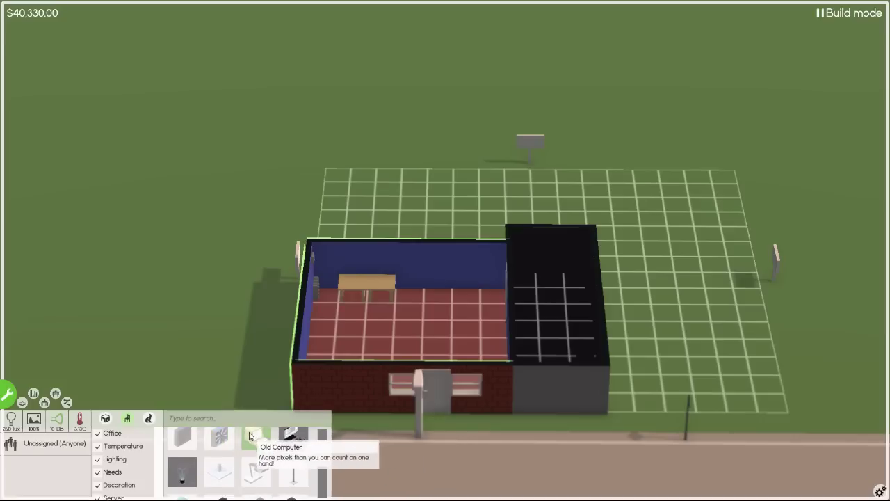
click(253, 434)
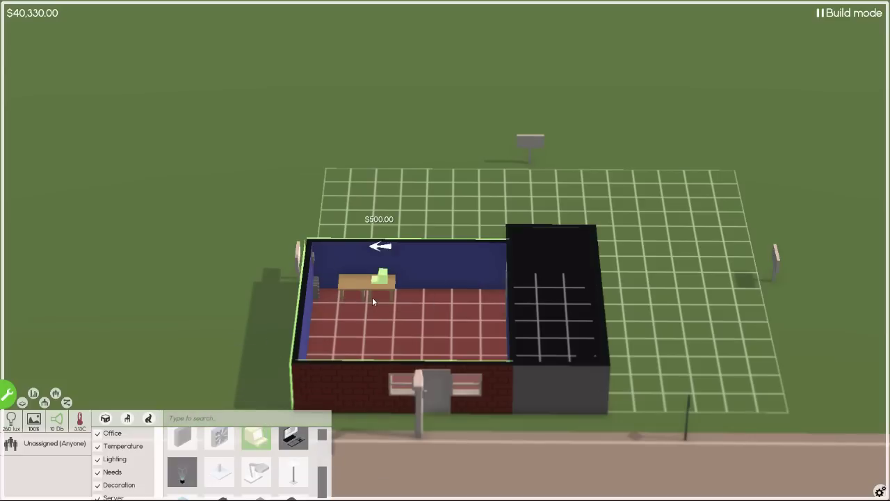
scroll(376, 295, down, 1)
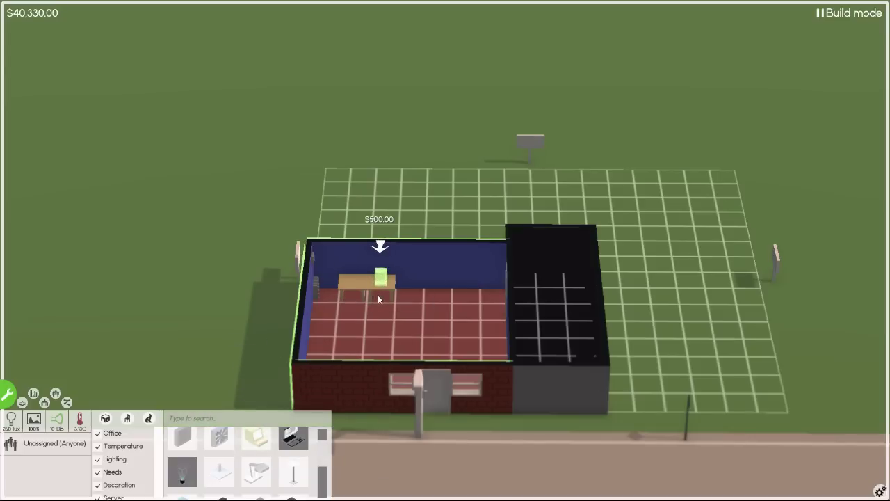
click(377, 295)
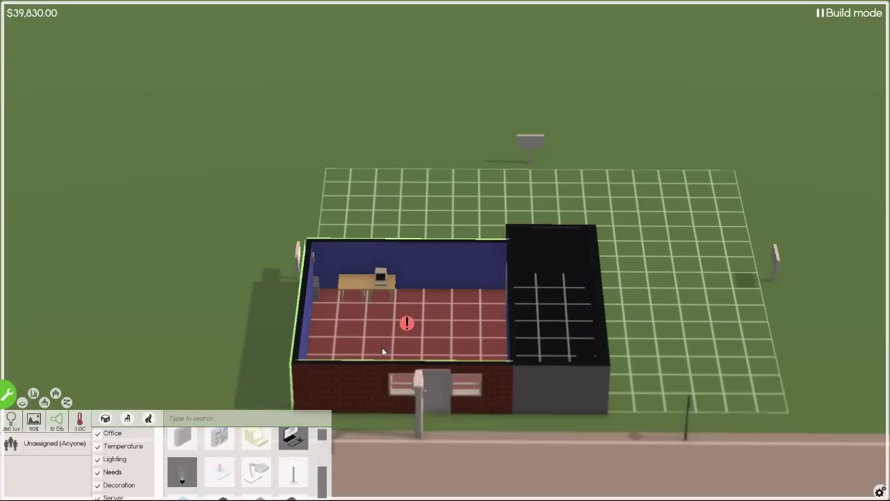
Recolour the new computer green.
click(381, 276)
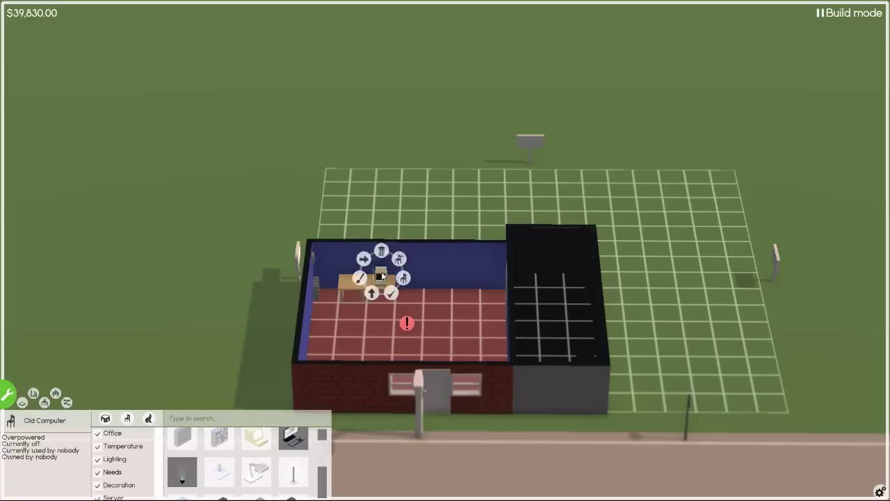
click(338, 283)
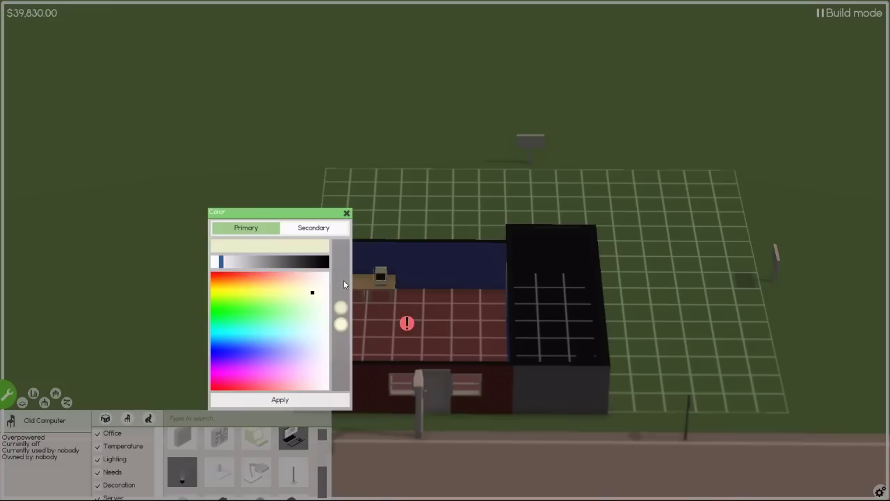
click(218, 306)
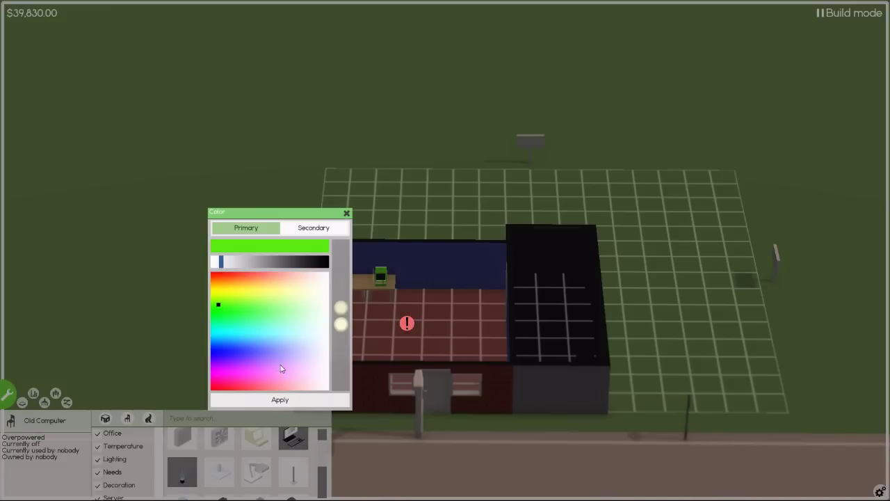
click(279, 401)
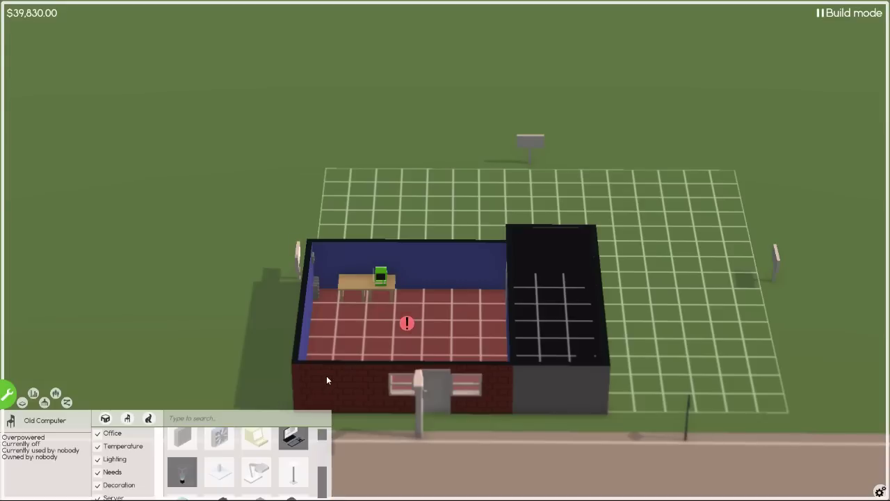
Place a rotated Desk Lamp on the office desk beside the computer.
click(265, 471)
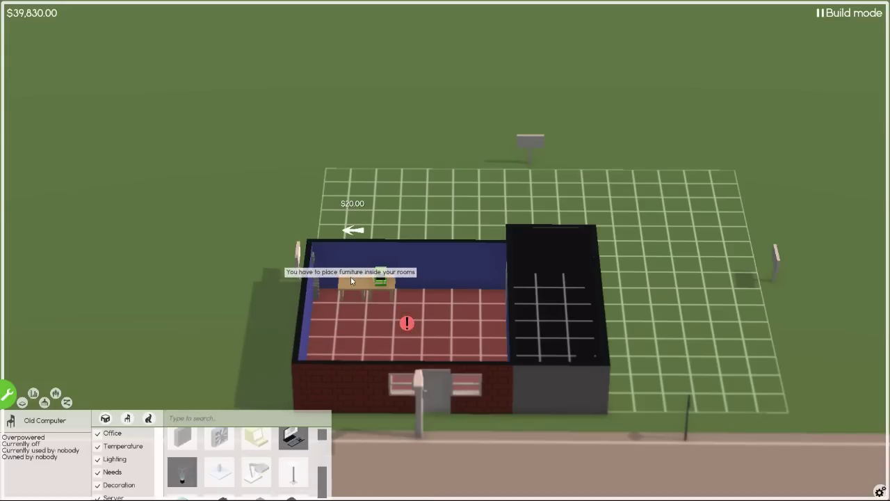
right_click(355, 285)
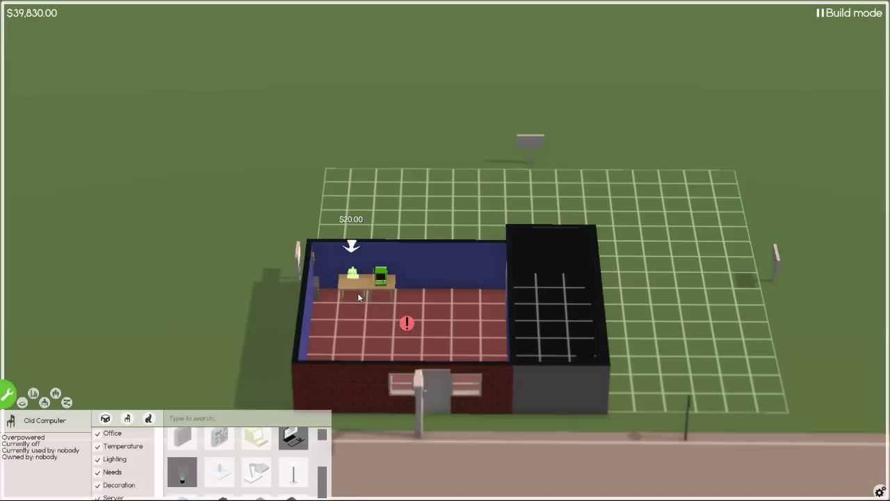
click(358, 296)
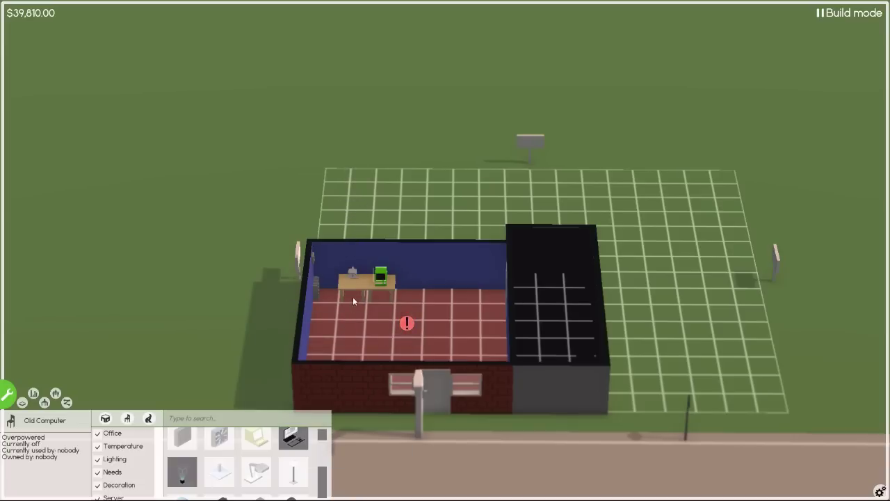
Recolour the desk lamp purple.
click(354, 271)
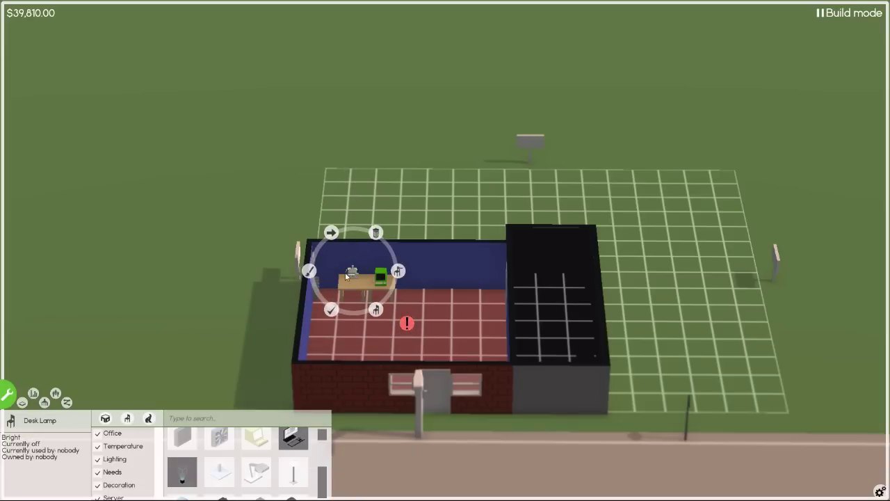
click(309, 271)
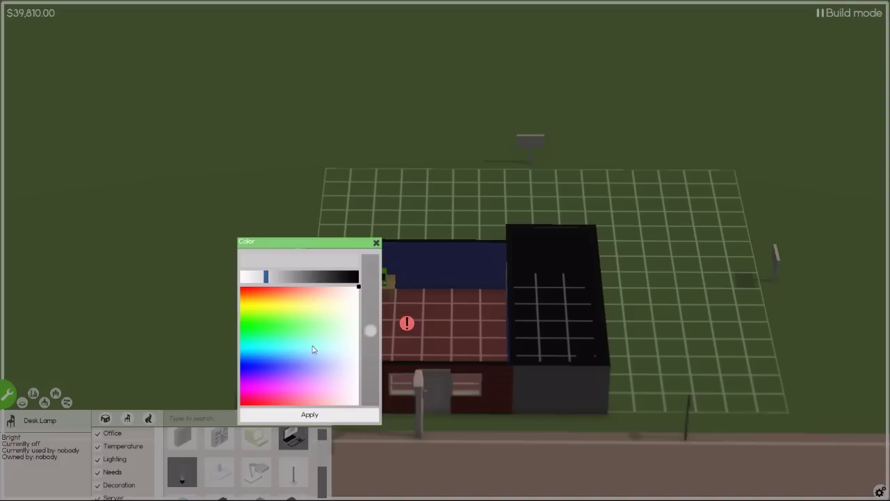
click(268, 362)
mouse_move(268, 361)
mouse_down()
mouse_move(276, 381)
mouse_move(274, 374)
mouse_up()
click(301, 416)
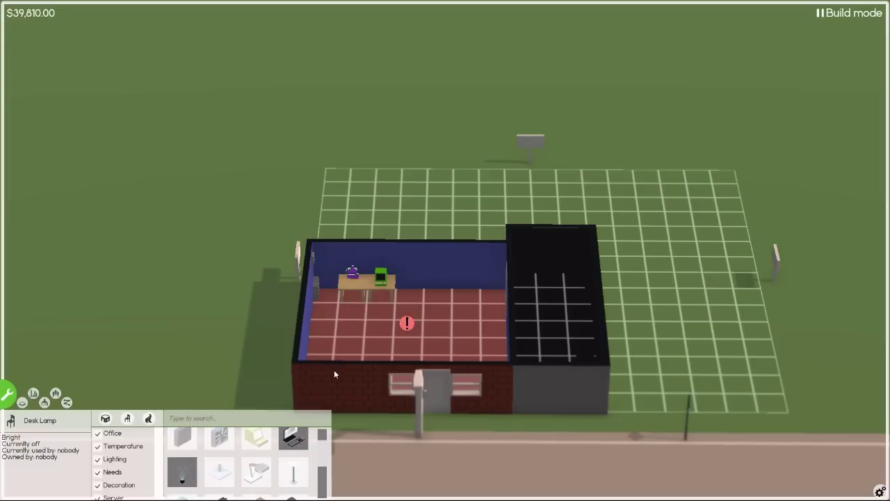
scroll(277, 471, up, 2)
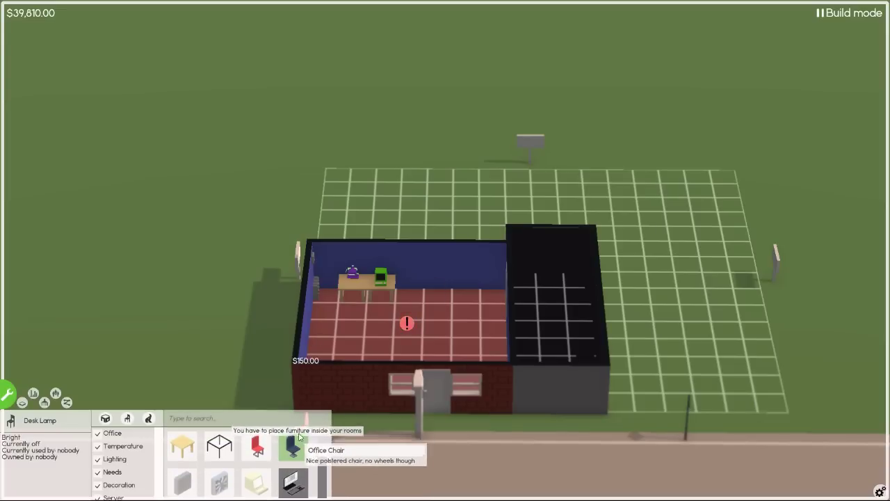
Add an office chair at the desk and a right-wall table holding an espresso machine.
click(295, 447)
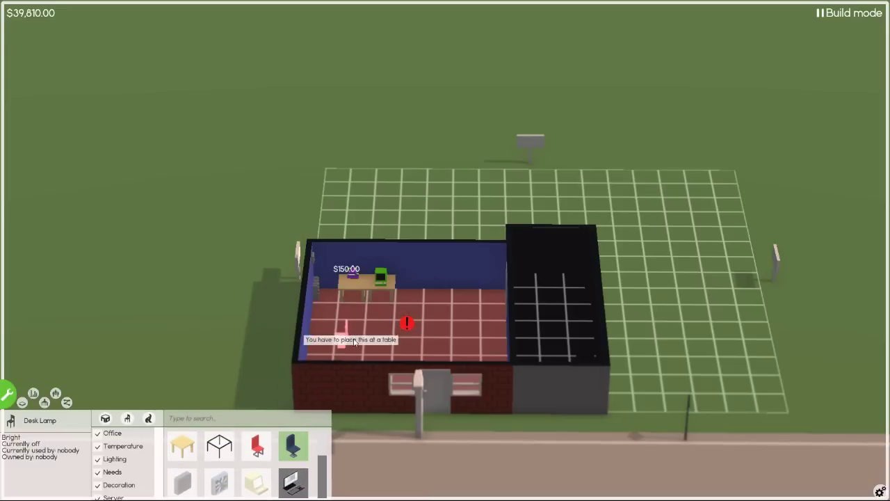
click(381, 312)
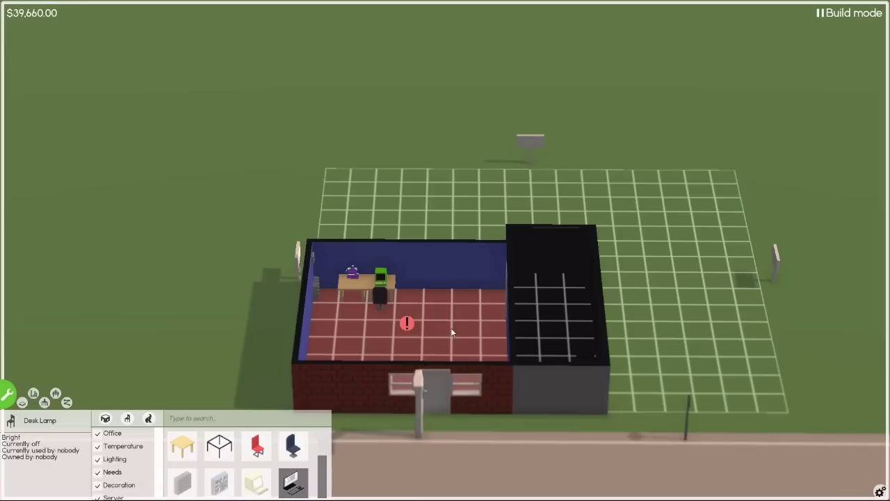
click(182, 445)
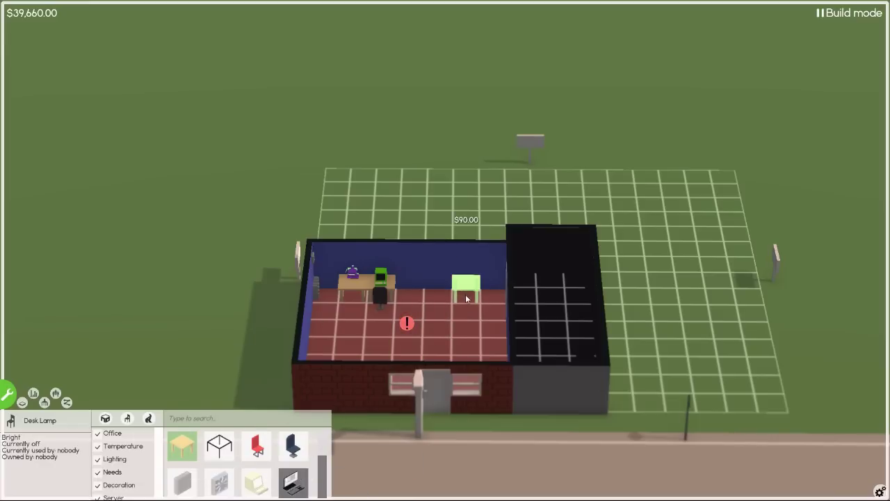
click(501, 328)
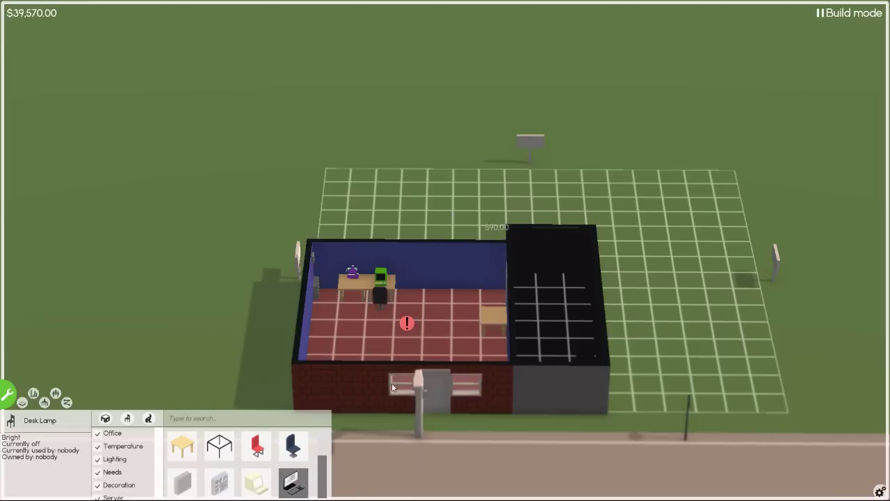
scroll(254, 452, down, 2)
scroll(251, 466, down, 2)
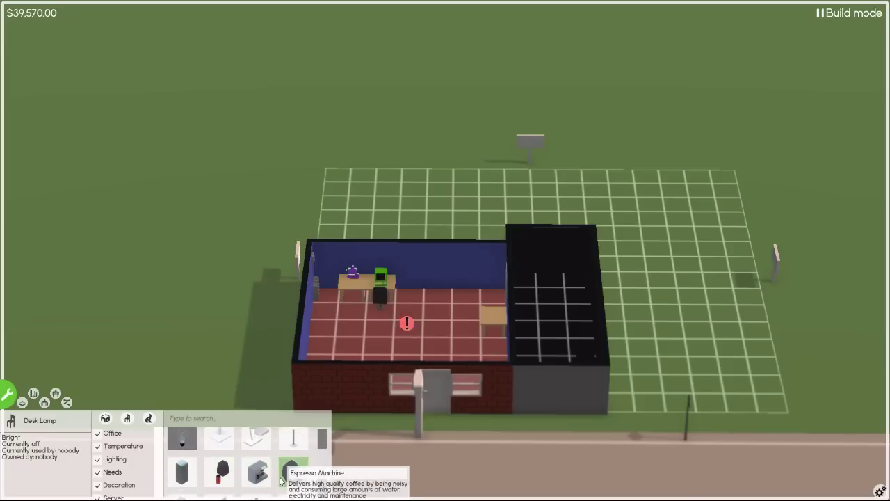
scroll(275, 466, down, 1)
click(257, 457)
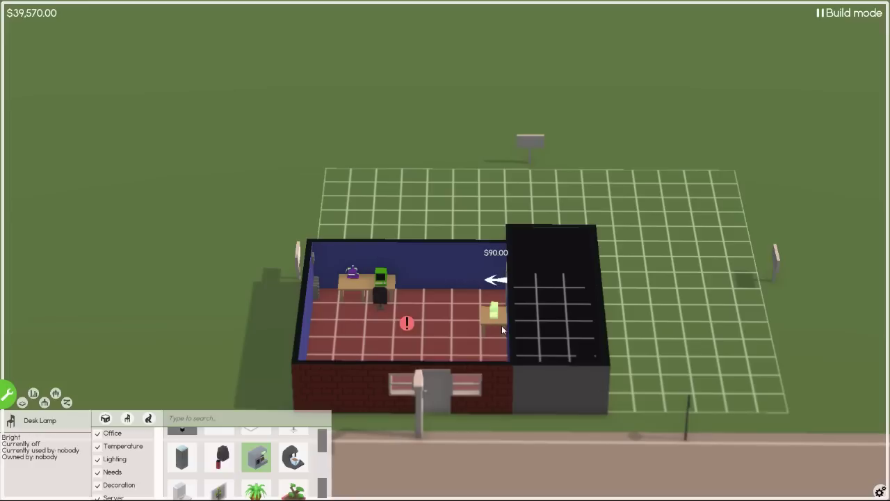
click(504, 324)
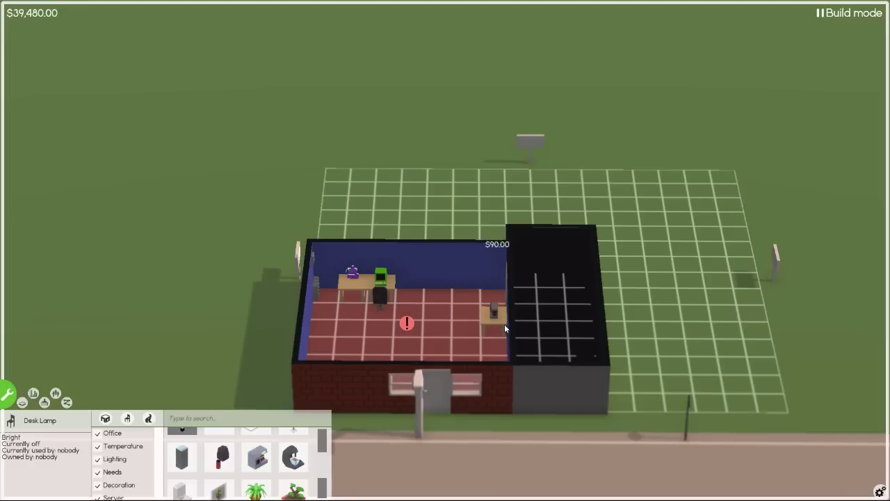
scroll(278, 466, down, 1)
scroll(259, 465, down, 1)
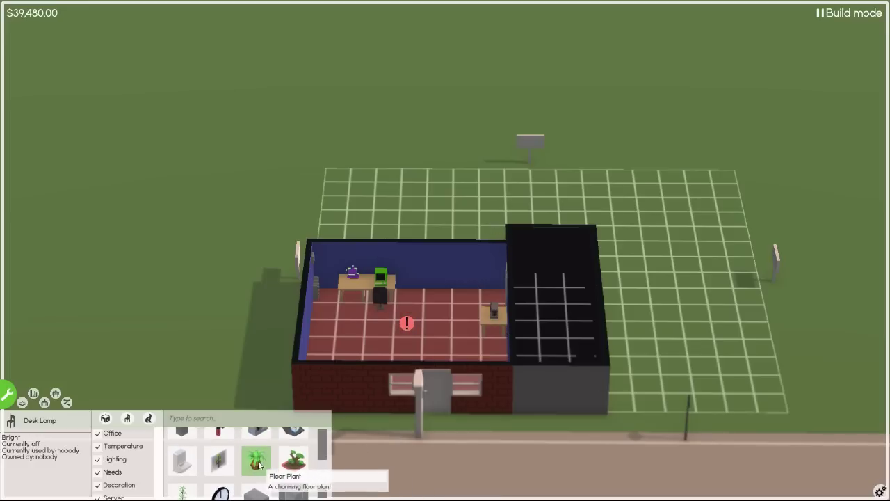
Add a floor plant beside the desk and a clock on the back wall.
click(259, 466)
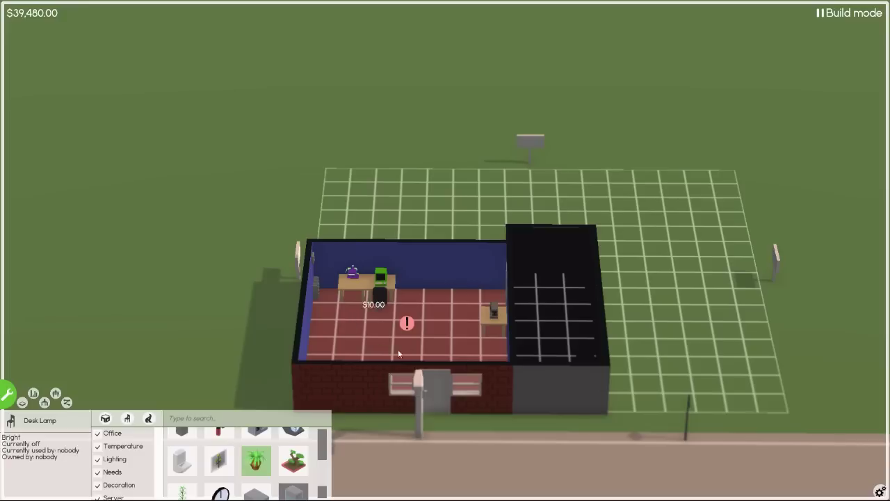
click(418, 297)
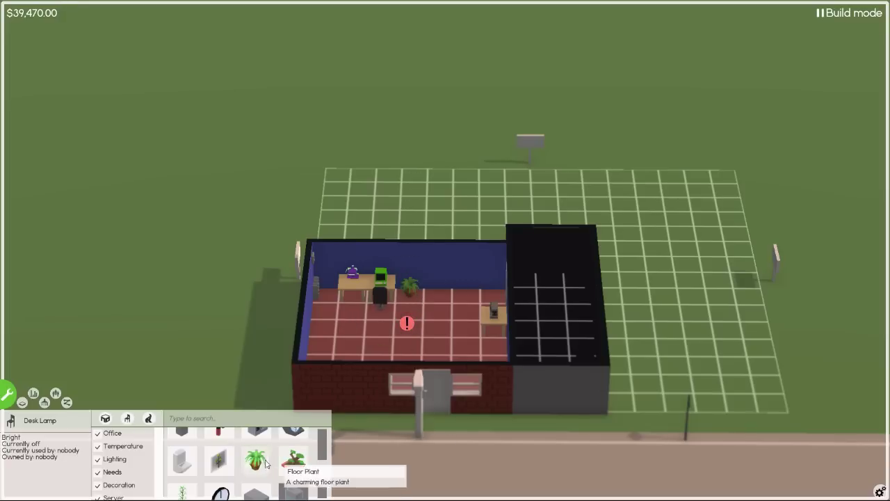
scroll(235, 474, up, 1)
click(220, 481)
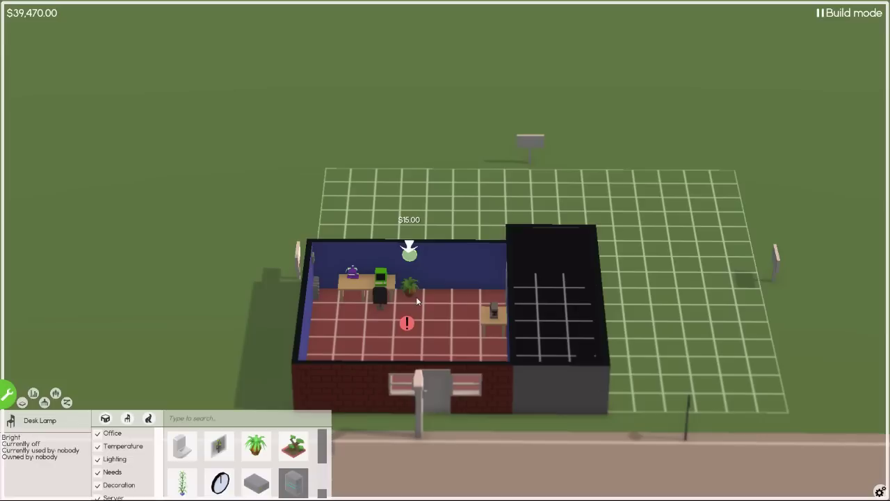
click(417, 300)
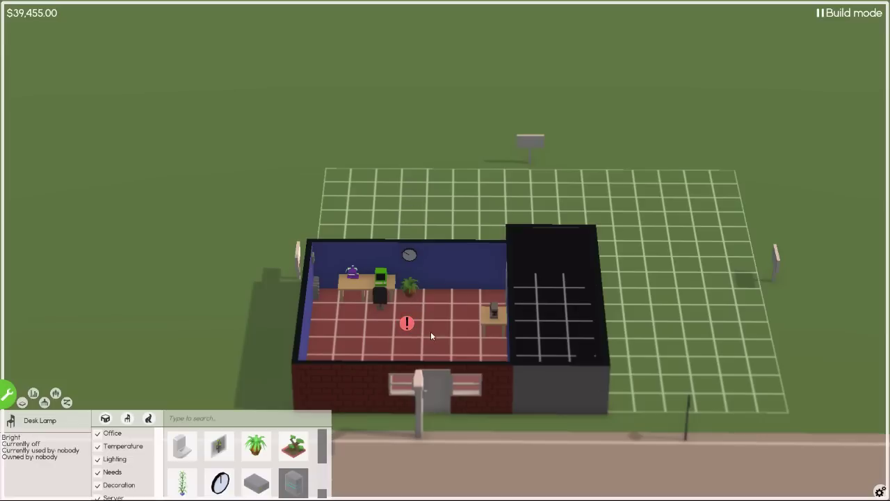
mouse_move(407, 323)
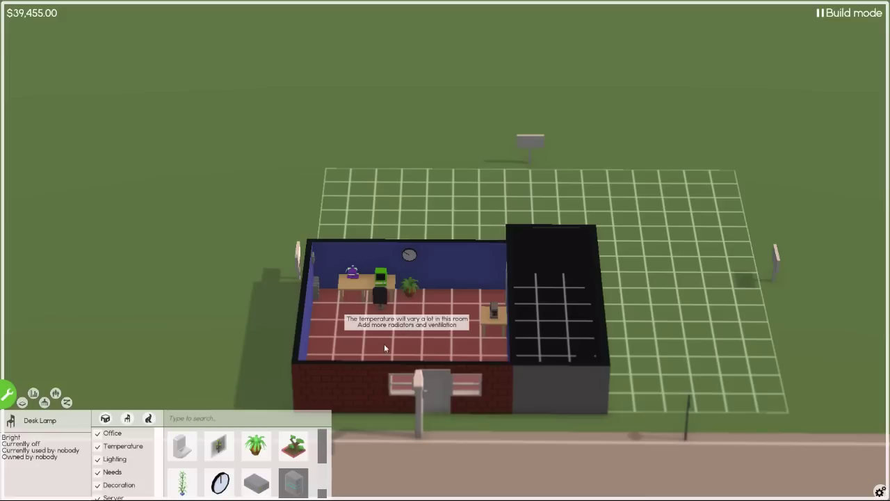
scroll(252, 447, down, 1)
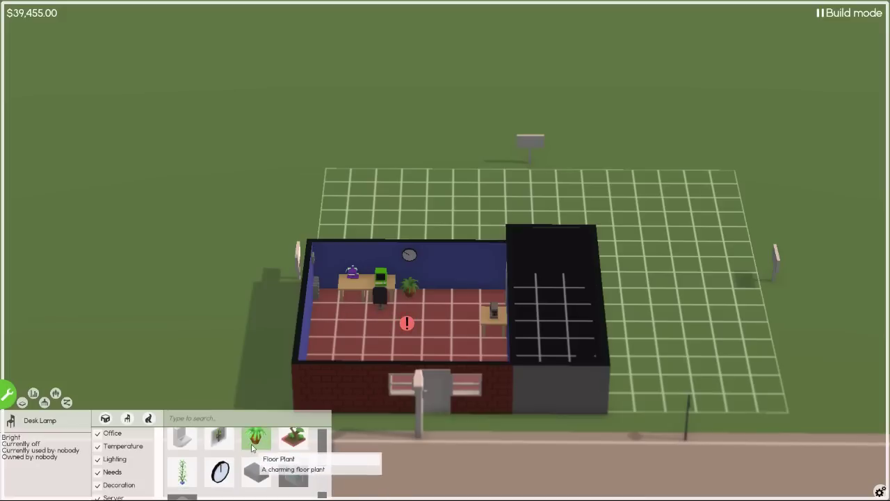
scroll(252, 447, down, 1)
scroll(251, 451, up, 1)
scroll(236, 462, up, 1)
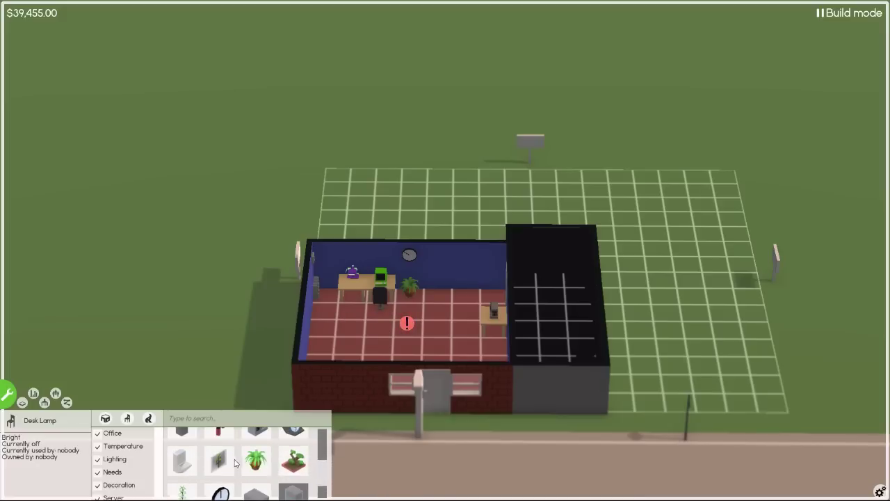
scroll(235, 464, down, 2)
scroll(235, 465, down, 2)
scroll(236, 466, down, 2)
scroll(237, 466, down, 2)
scroll(190, 443, up, 1)
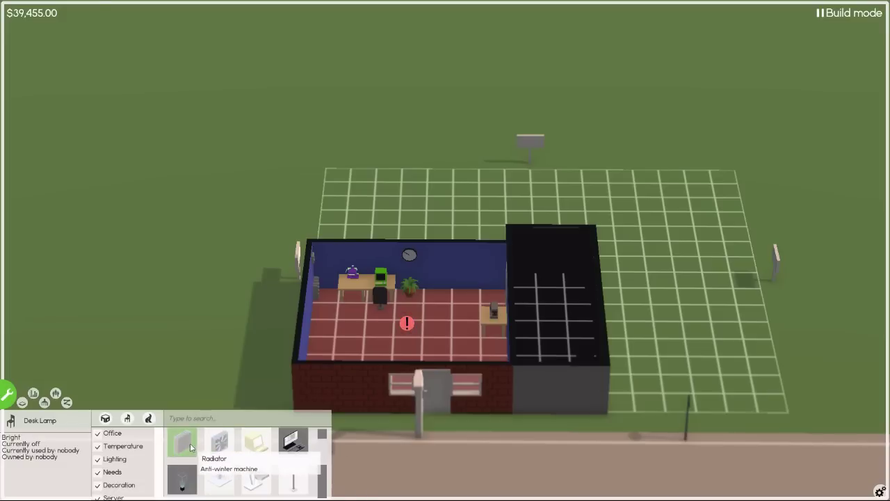
Mount an $80 radiator and a $50 fixture above it on the back wall.
click(190, 443)
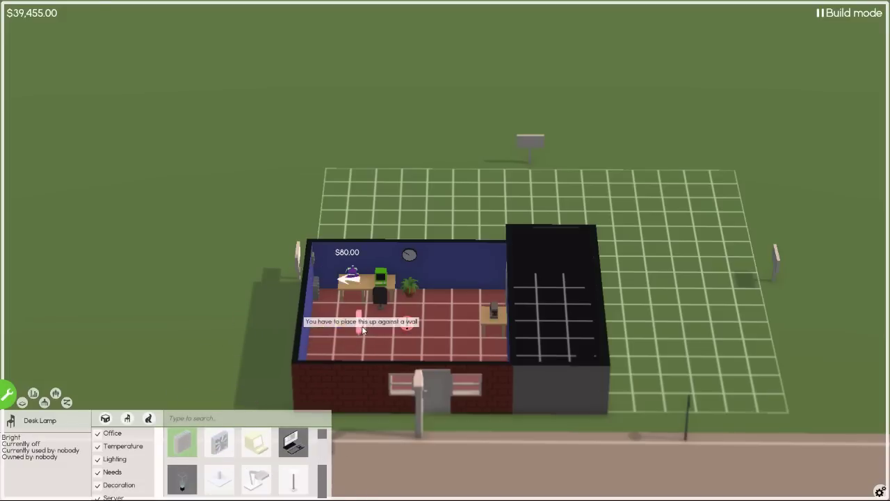
click(443, 306)
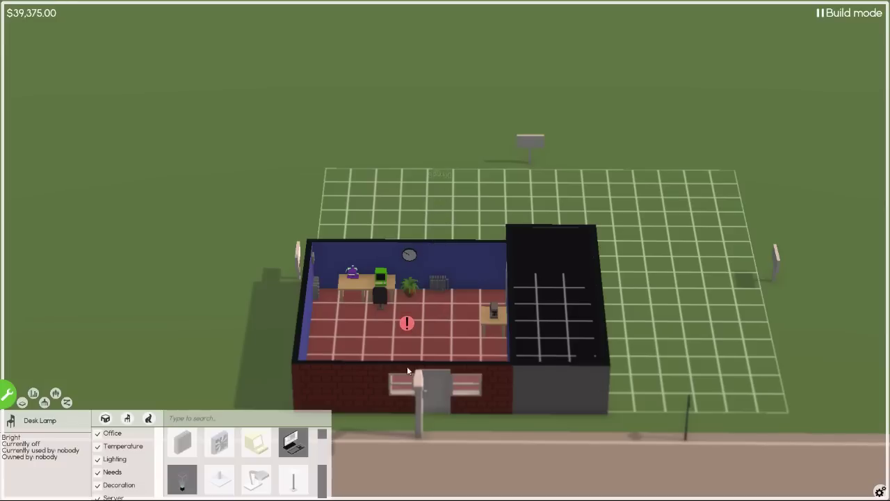
click(219, 443)
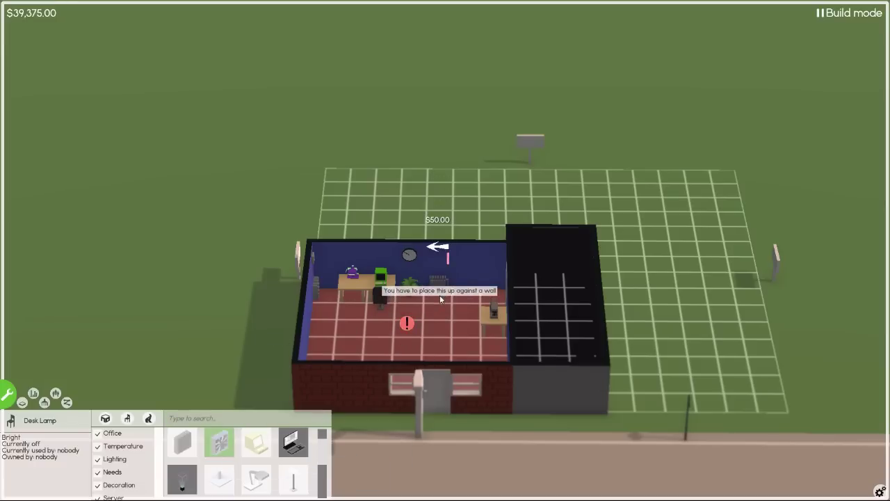
click(440, 304)
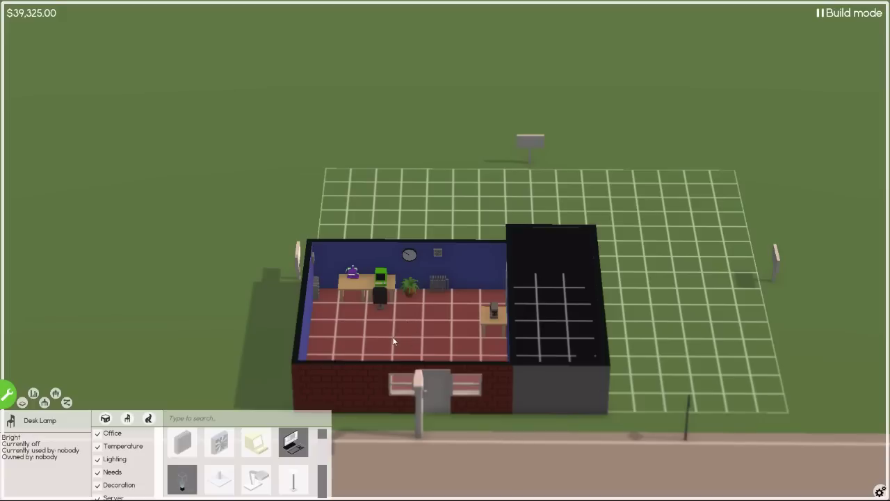
Place a floor lamp in the dark side room and a $180 fridge beside the table.
key(q)
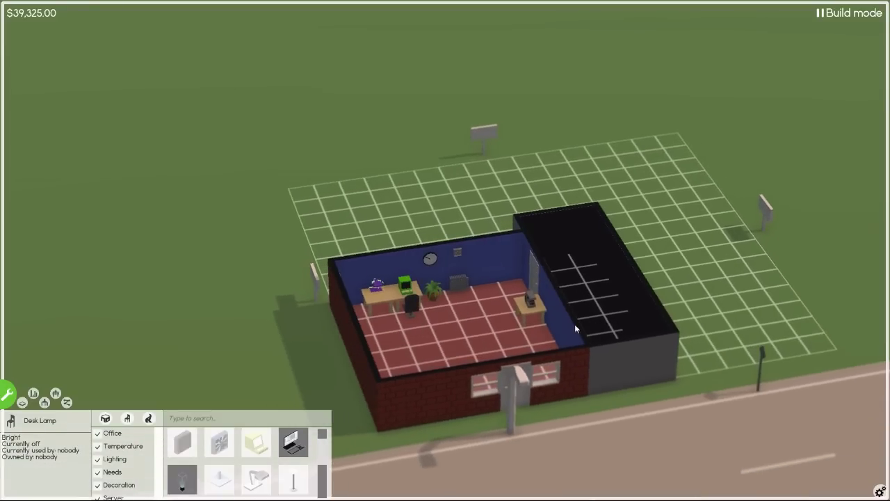
key(e)
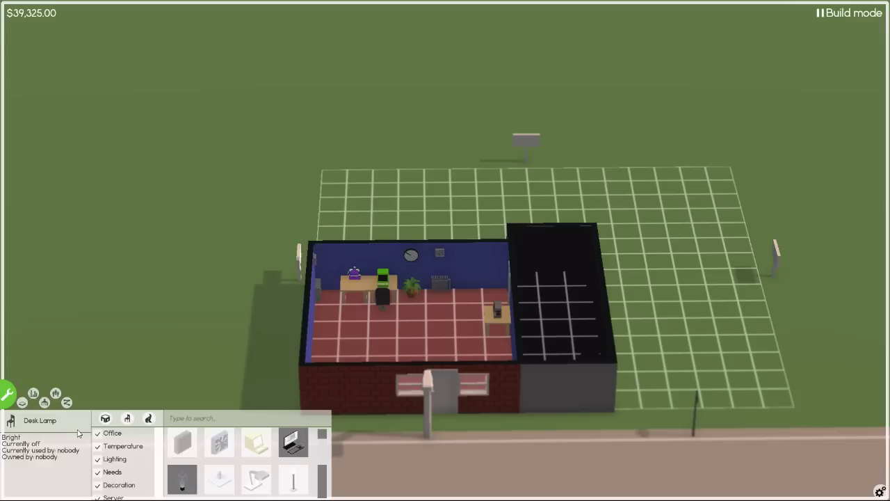
scroll(212, 463, down, 1)
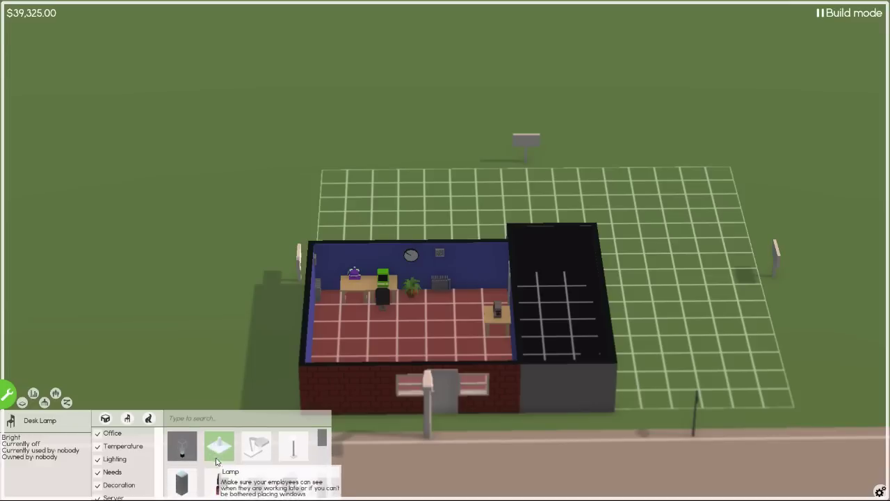
click(295, 452)
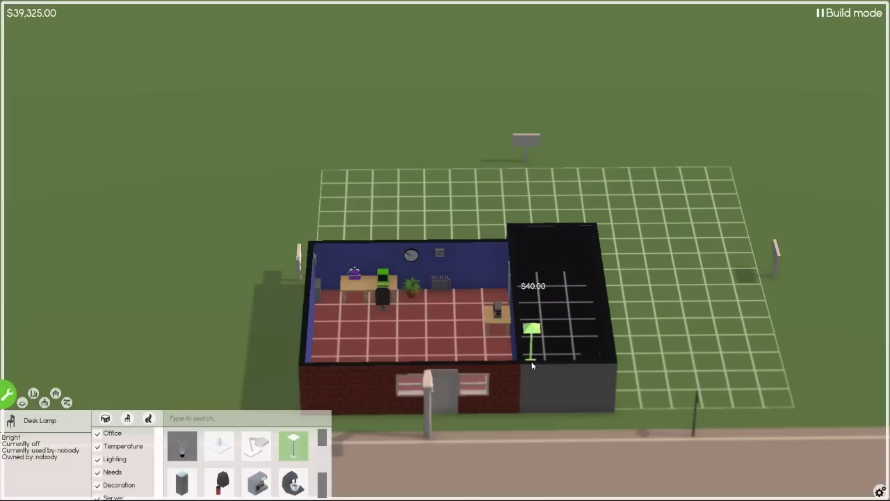
click(531, 361)
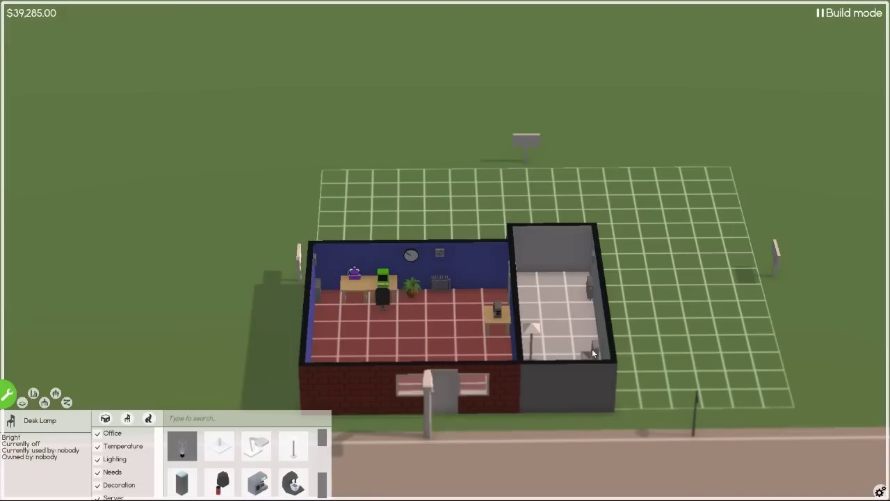
scroll(259, 473, down, 1)
scroll(259, 472, down, 1)
scroll(258, 471, down, 1)
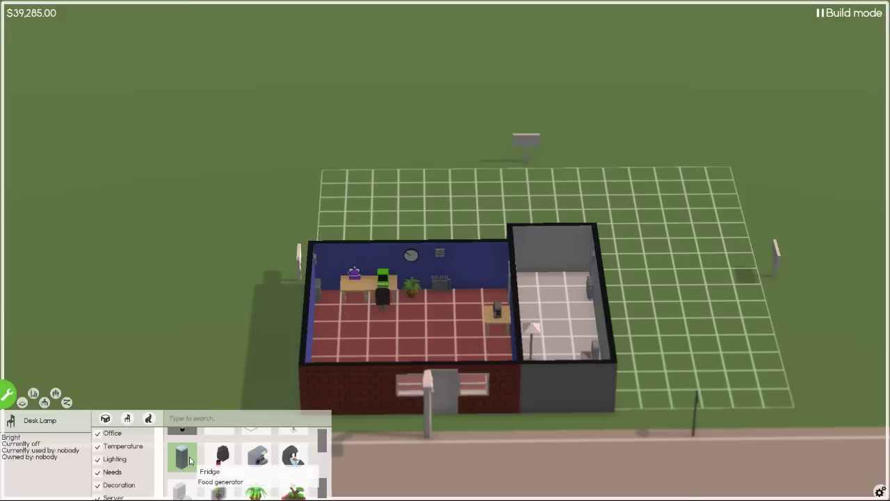
click(190, 459)
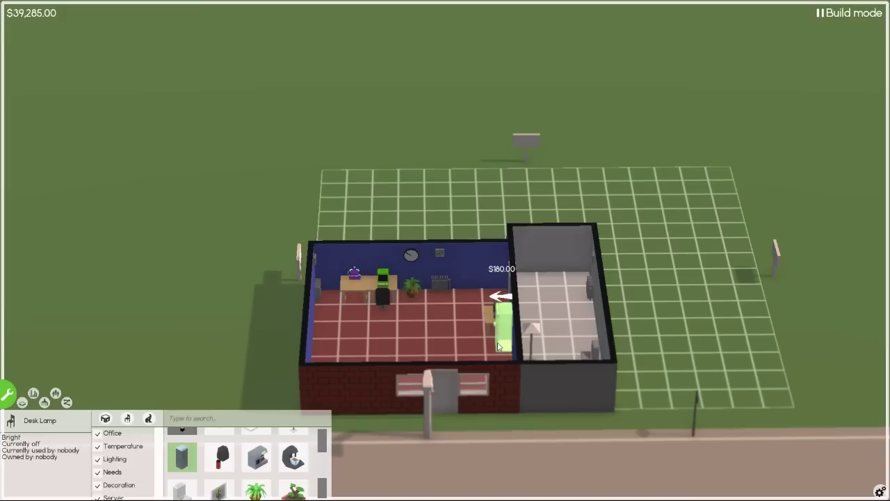
click(499, 347)
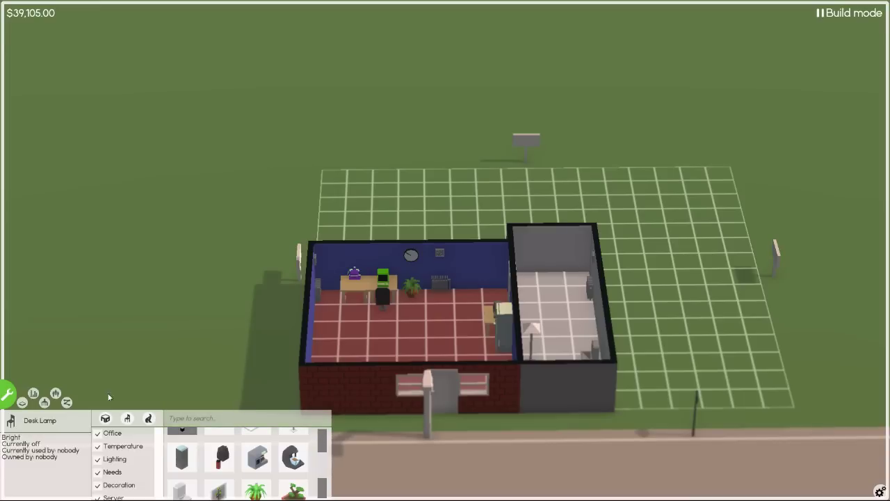
Leave build mode, select the office, and review Species7's skills in the Employees list.
click(7, 394)
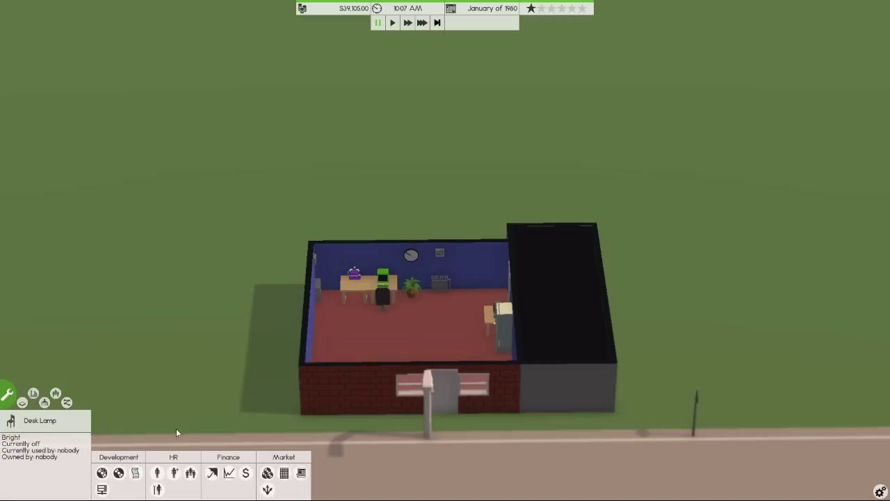
click(388, 336)
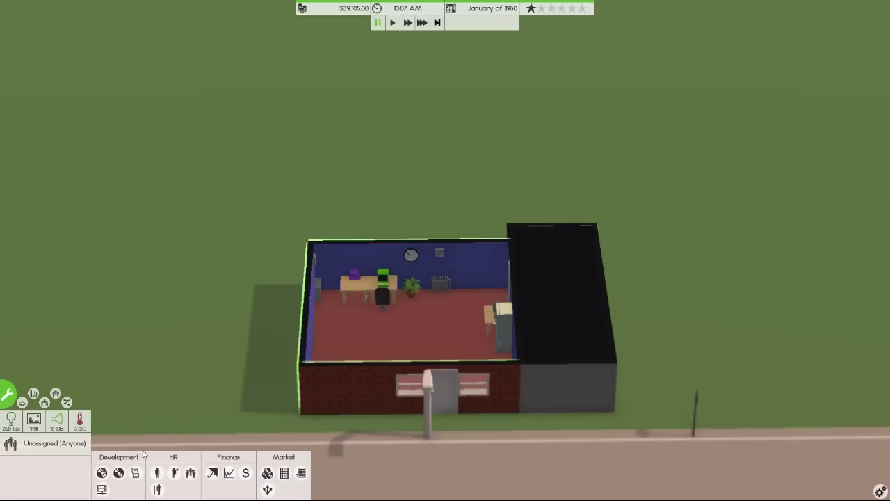
click(157, 474)
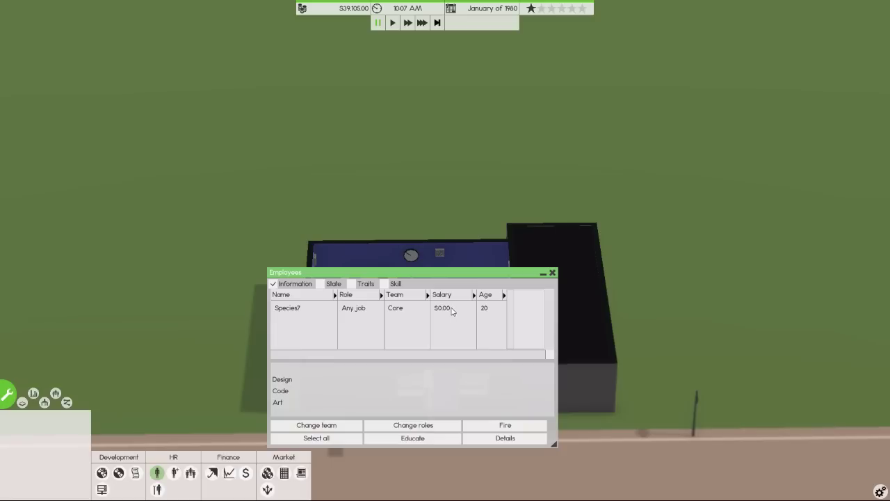
click(298, 311)
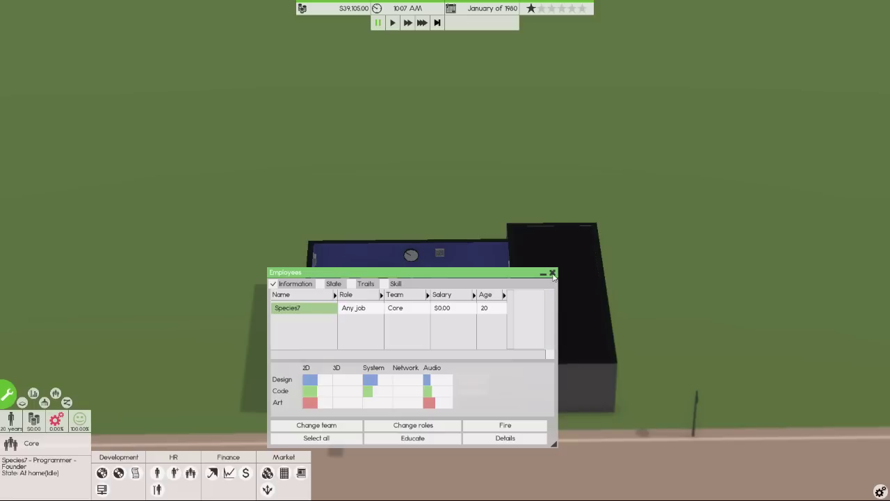
click(552, 273)
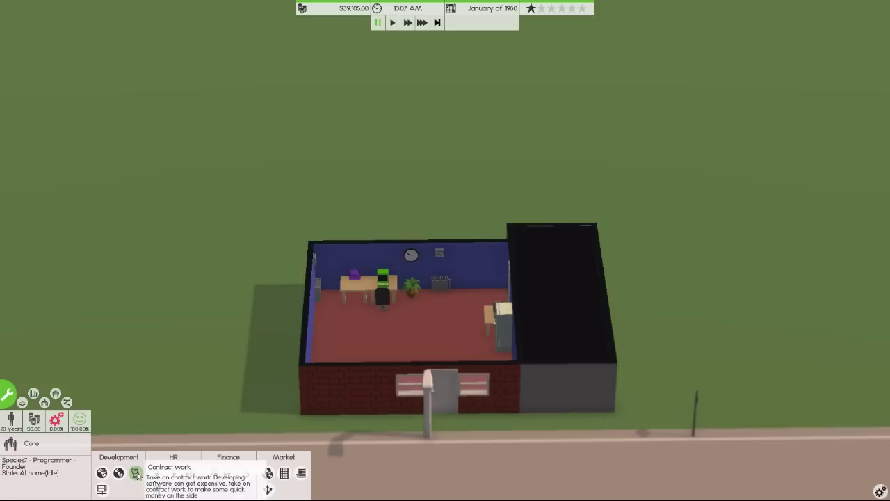
View Cow Carrot Corp.'s webstore contract: $759 upfront, $6,171 on completion.
click(137, 474)
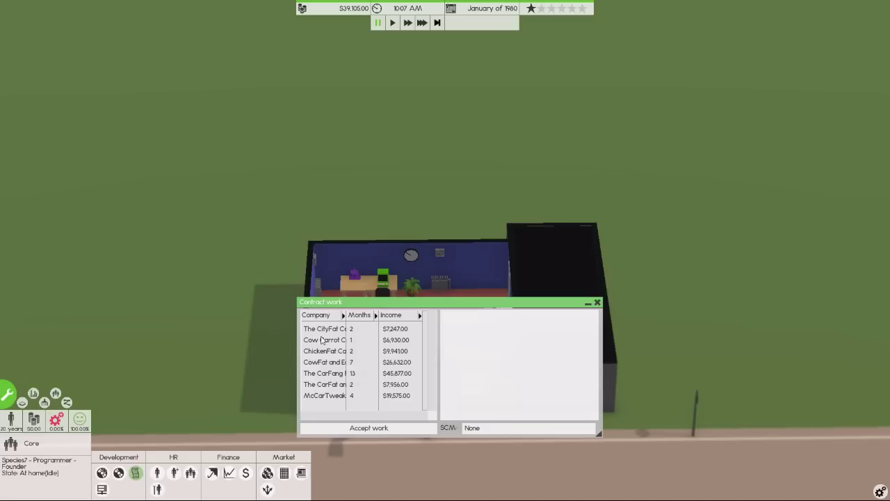
click(322, 340)
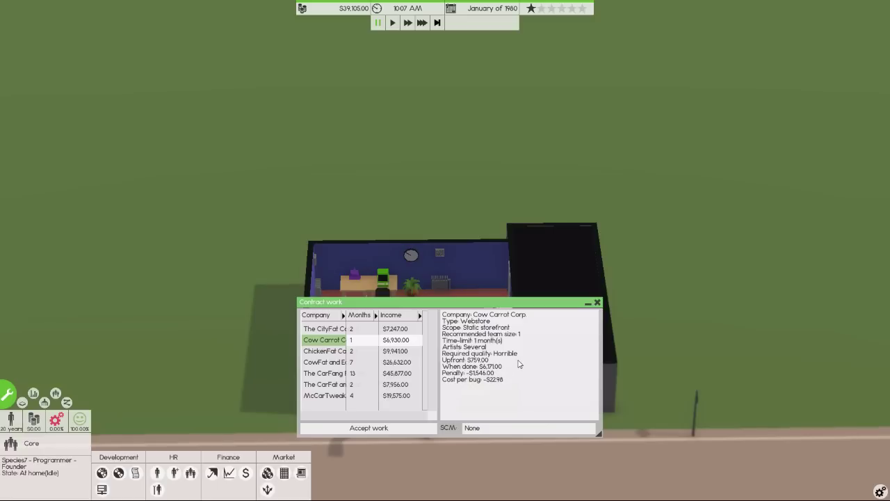
Accept the Cow Carrot Corp. webstore contract ($759 upfront) with the Core team assigned.
click(401, 429)
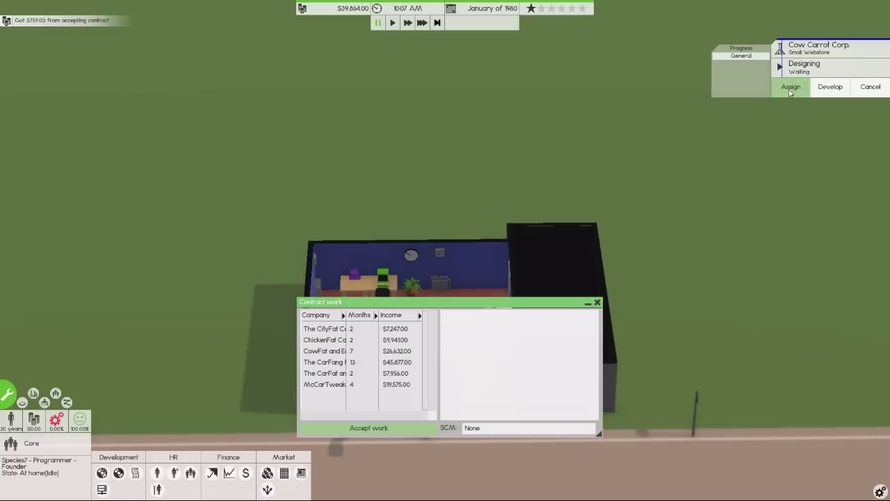
mouse_move(800, 63)
click(790, 89)
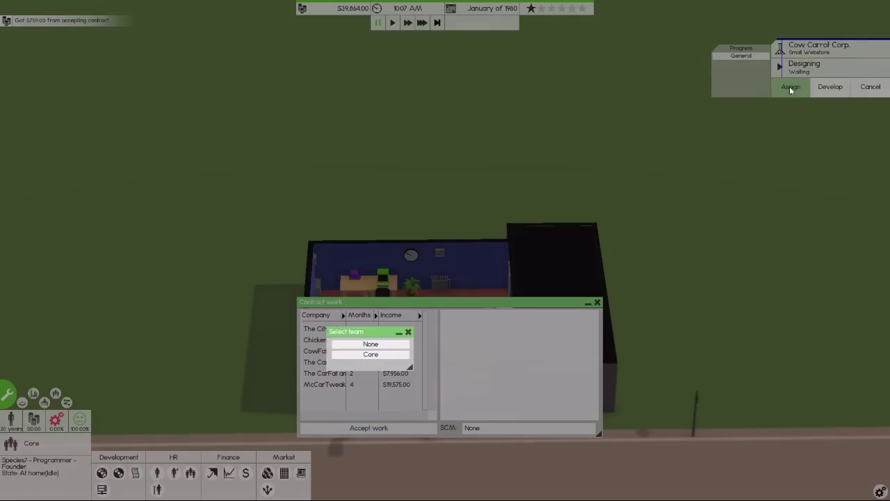
click(371, 355)
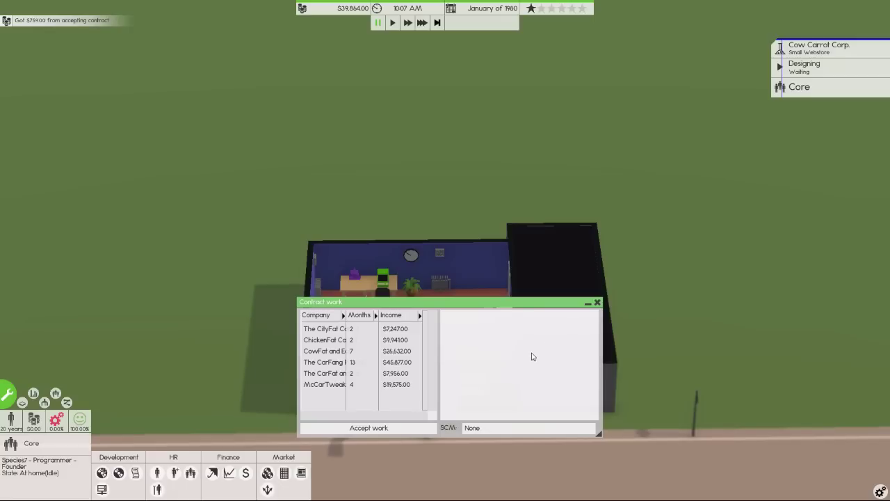
click(598, 303)
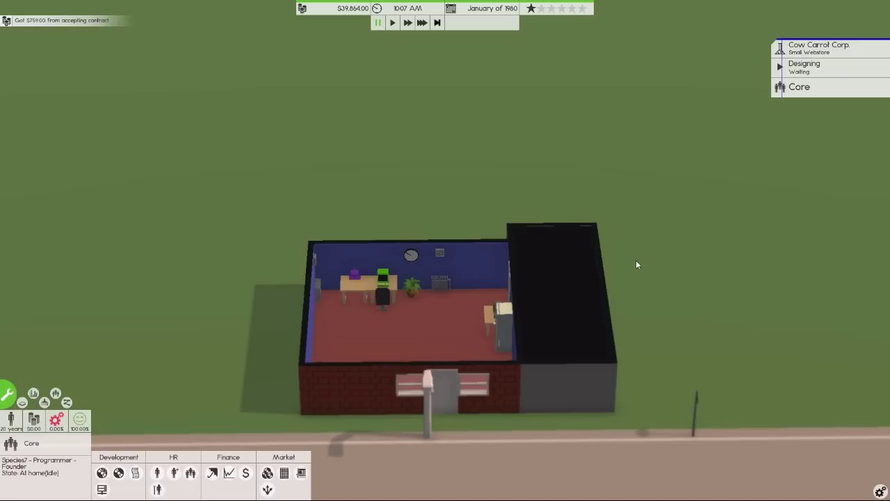
Show State, Traits and Skill columns in the employee list and review Species7.
click(157, 473)
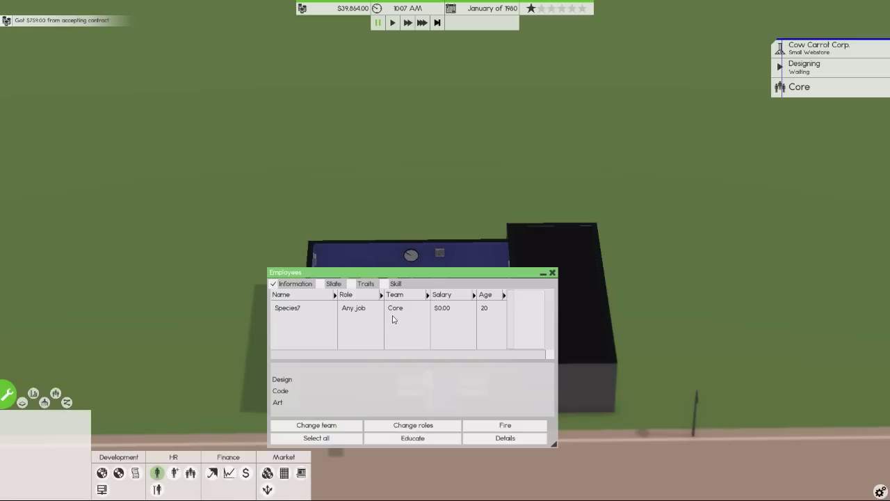
click(335, 286)
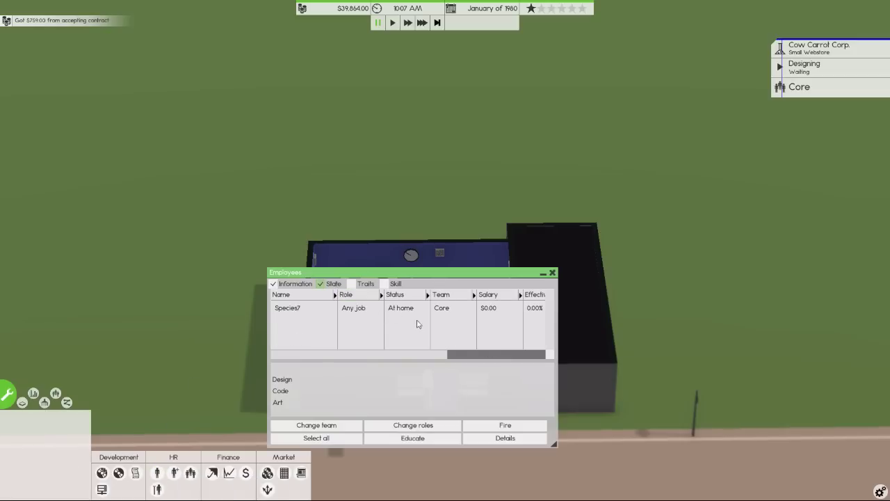
click(369, 287)
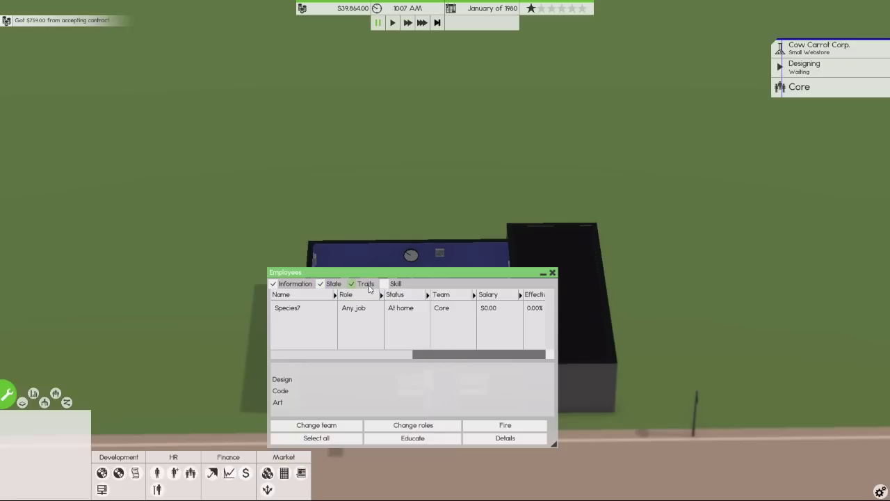
click(396, 287)
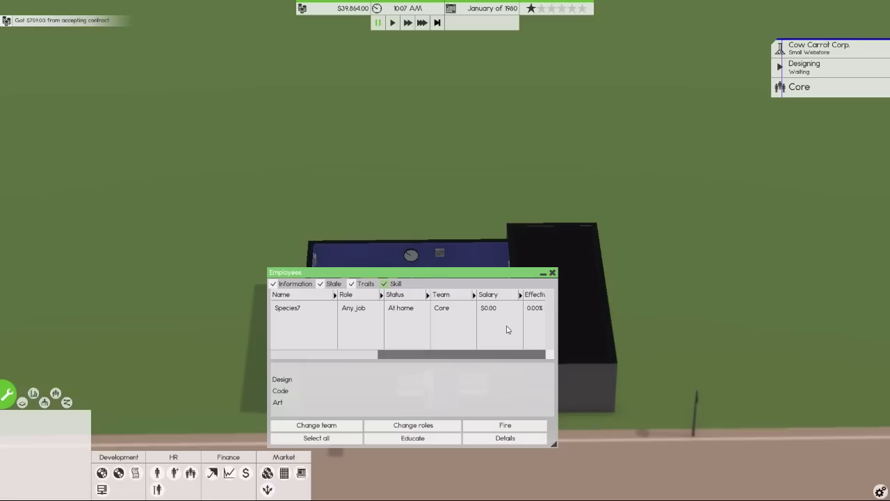
click(491, 356)
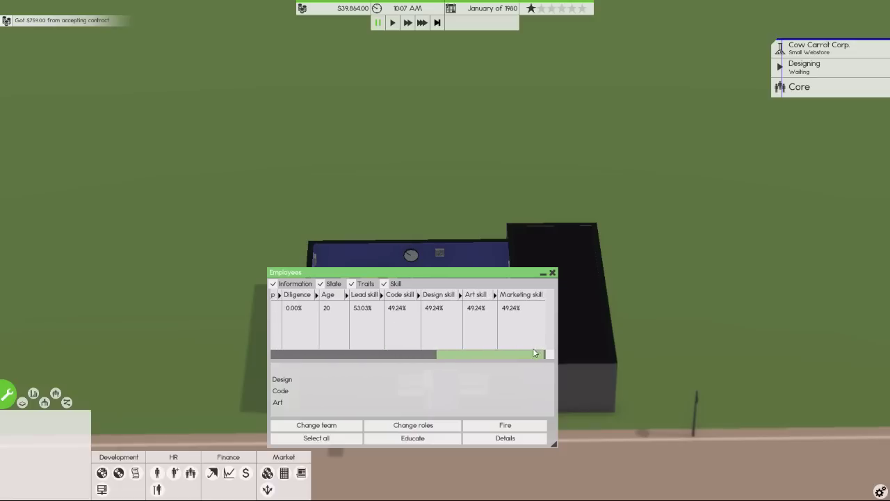
drag(537, 352, 322, 361)
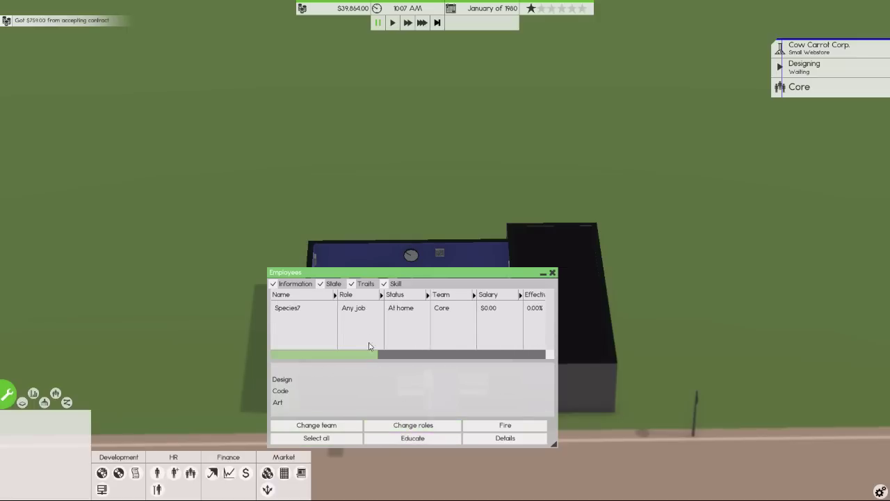
click(501, 438)
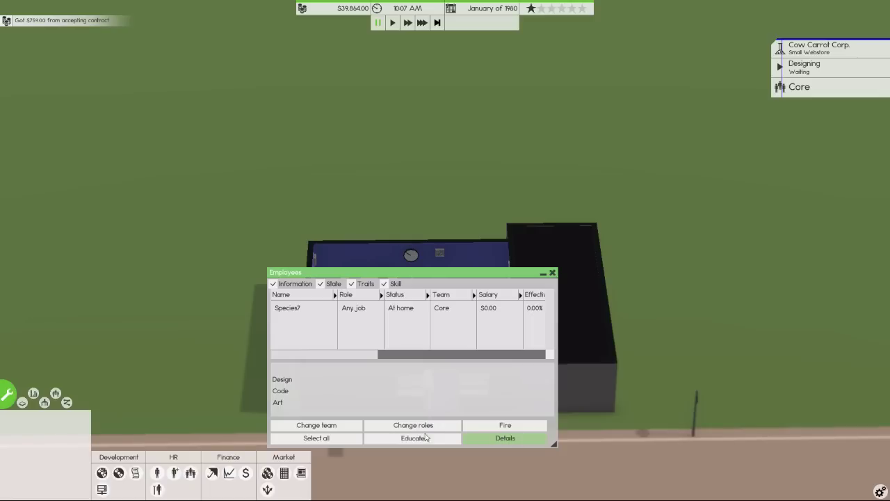
click(333, 438)
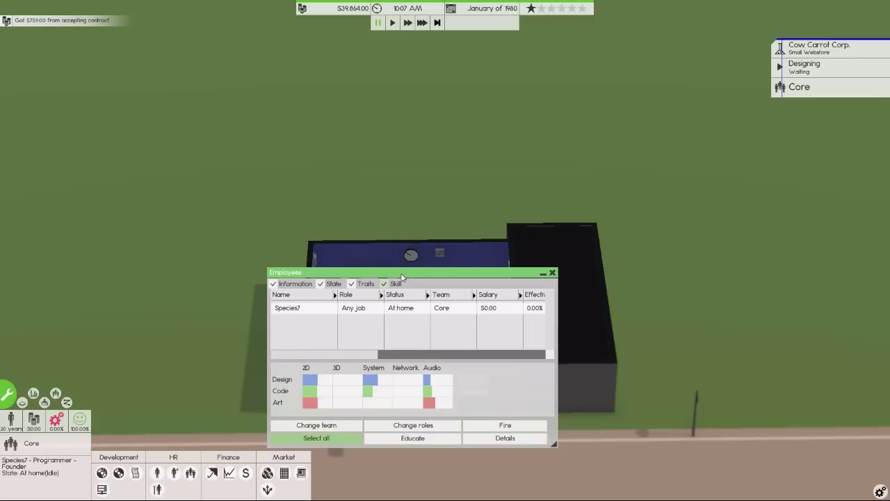
click(552, 274)
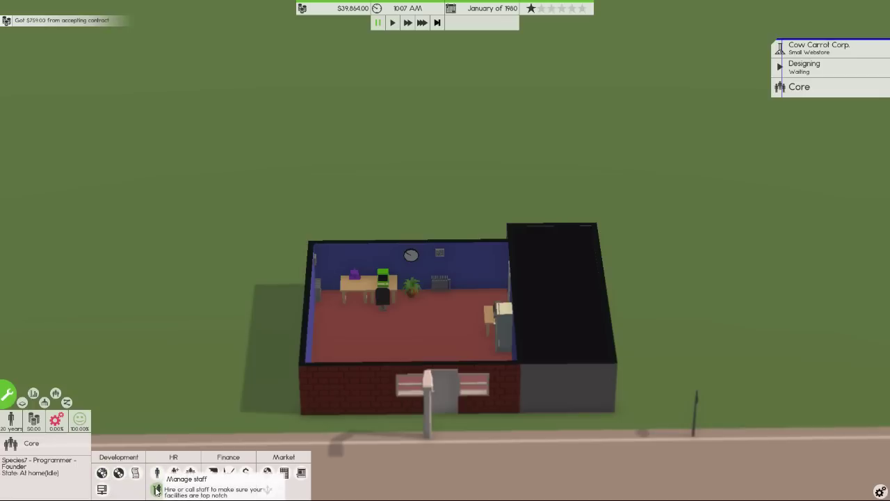
Look over the facility staff hiring options, then reopen the employee roster.
click(157, 489)
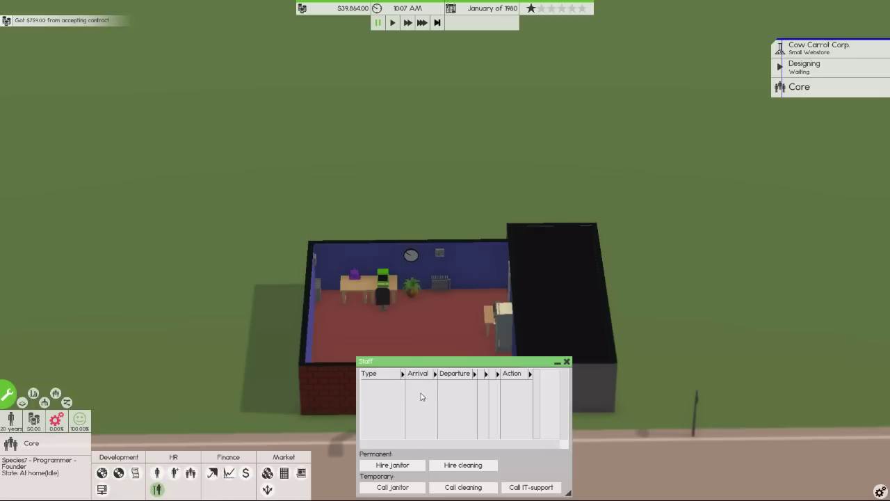
click(567, 362)
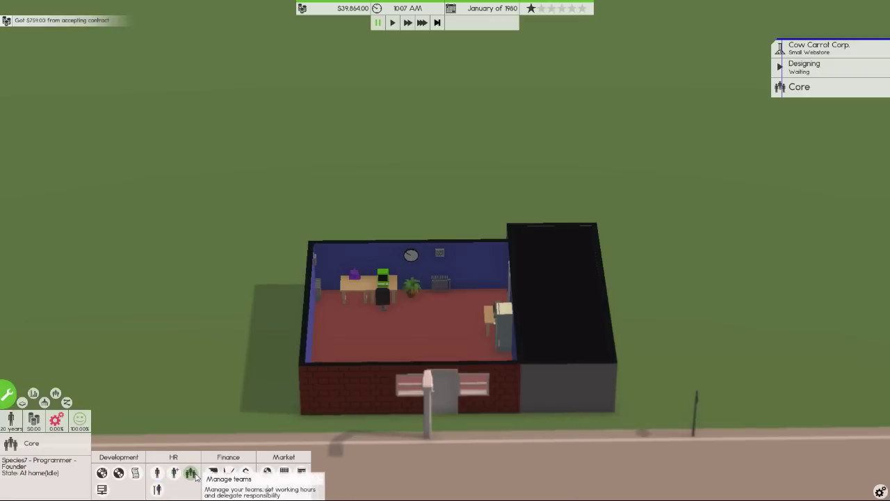
click(158, 477)
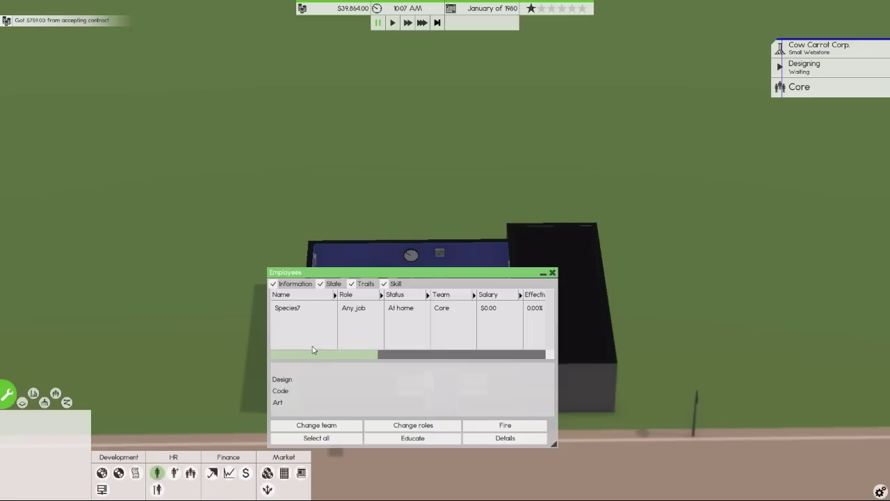
click(293, 309)
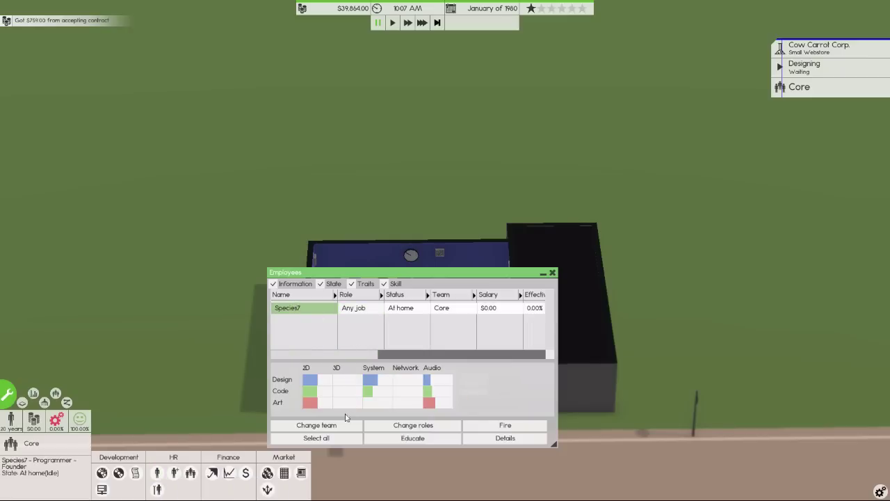
click(497, 440)
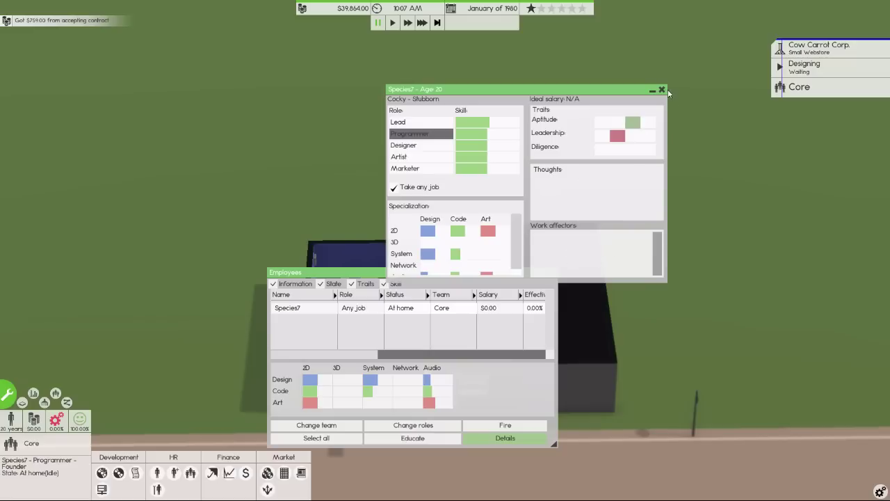
click(662, 91)
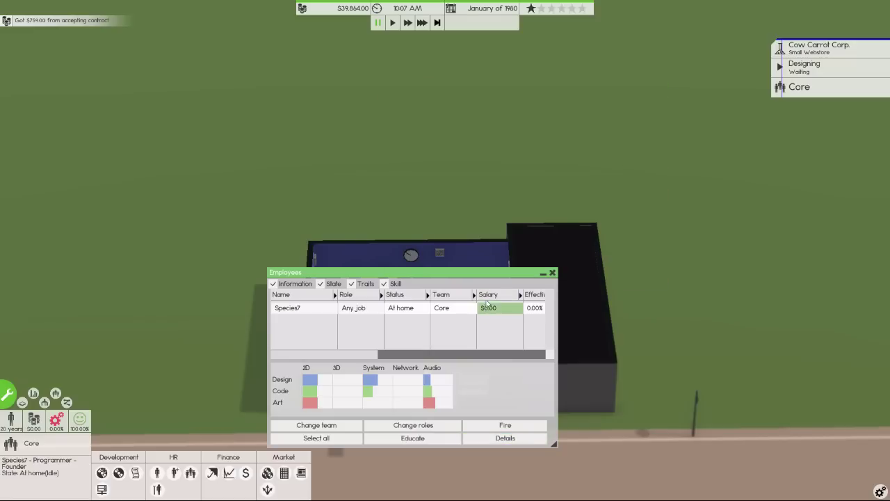
click(529, 356)
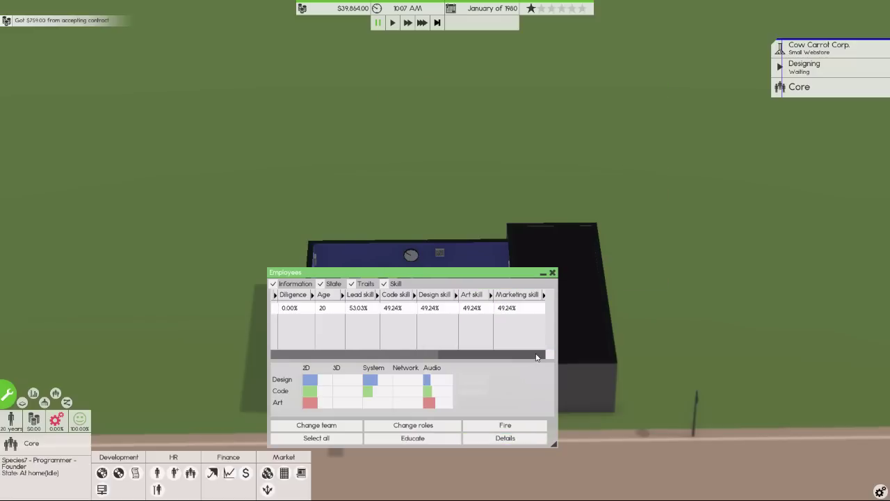
drag(452, 358, 292, 350)
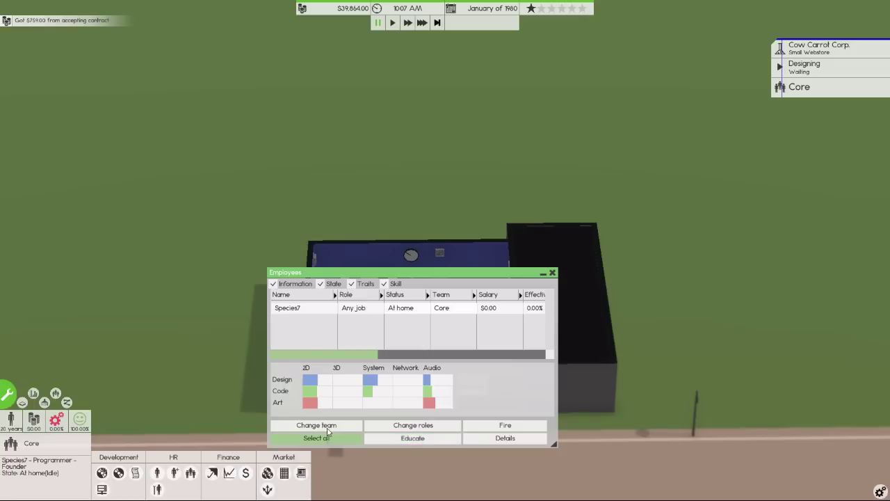
click(293, 311)
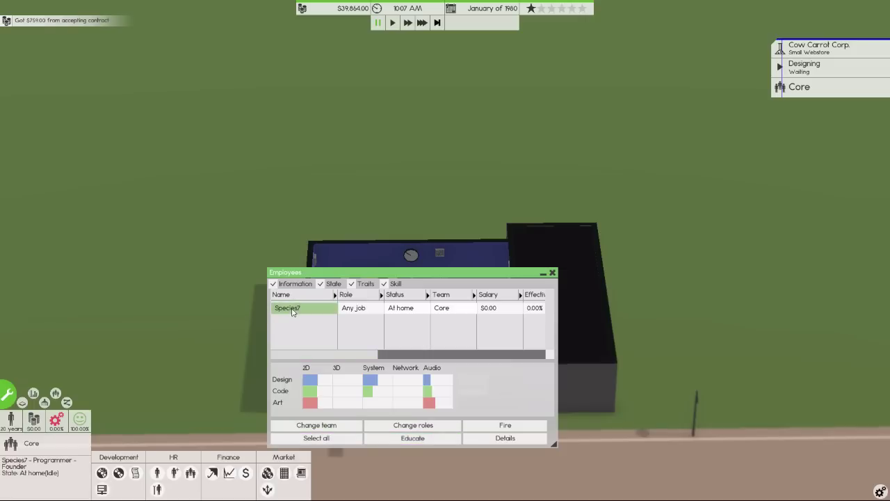
click(293, 312)
Close the employee list and fast-forward into the February 1980 morning.
click(554, 273)
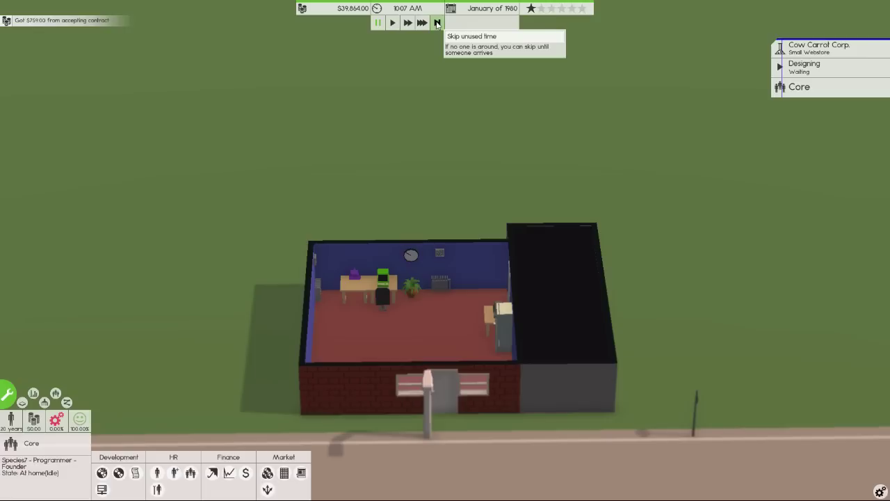
click(437, 23)
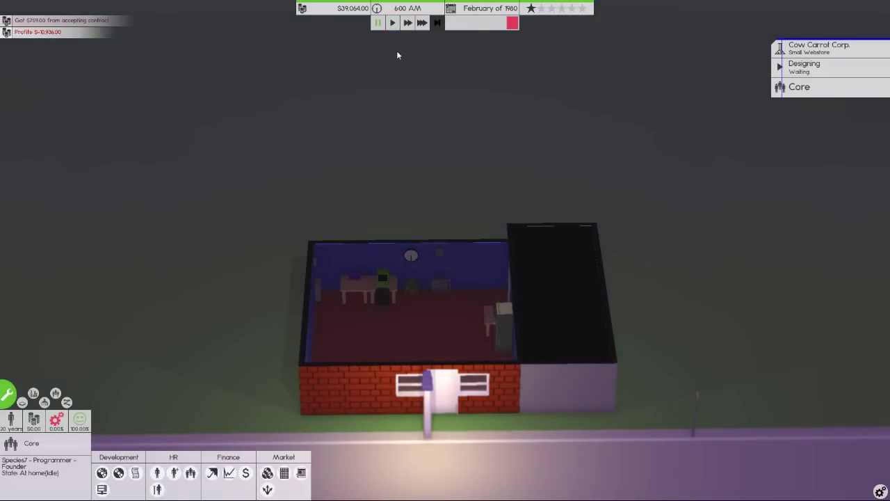
click(392, 23)
click(408, 22)
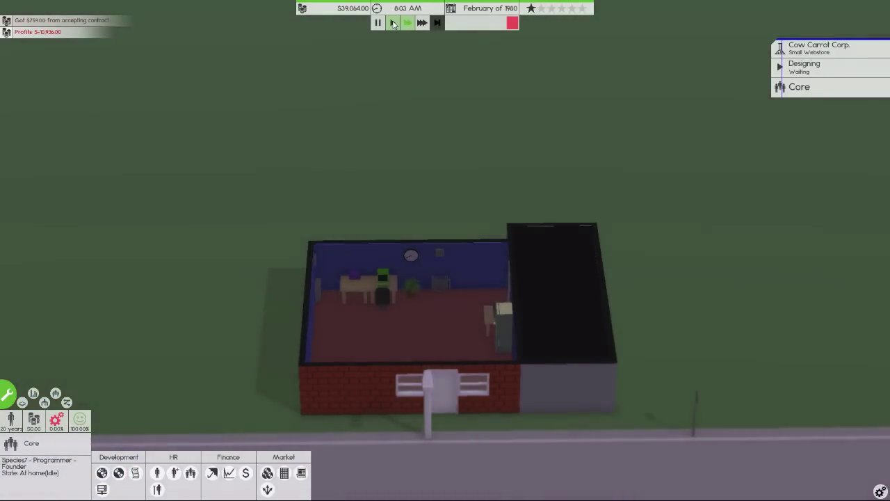
Run at normal speed while Species7 works the webstore design to about 25%.
click(393, 23)
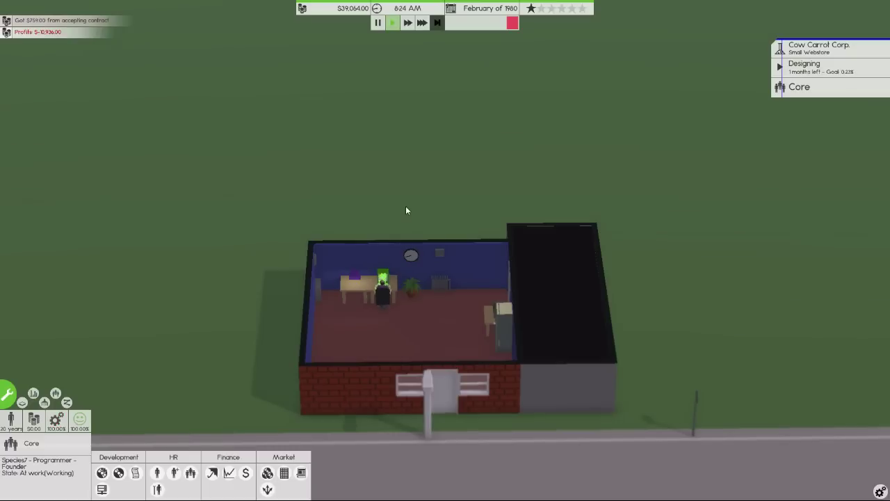
scroll(400, 335, up, 2)
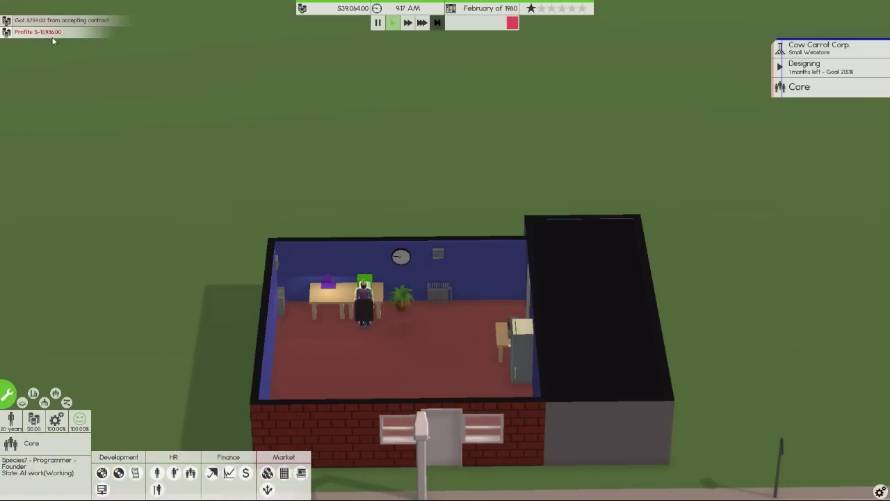
mouse_move(828, 86)
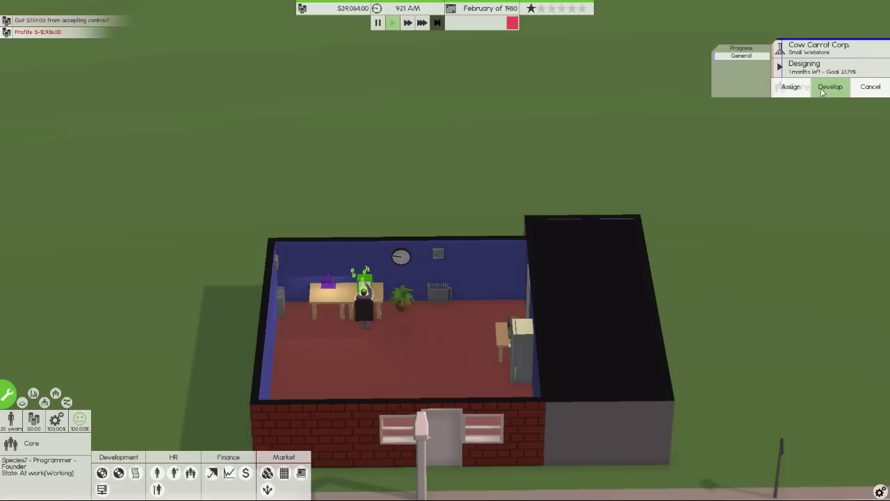
mouse_move(828, 63)
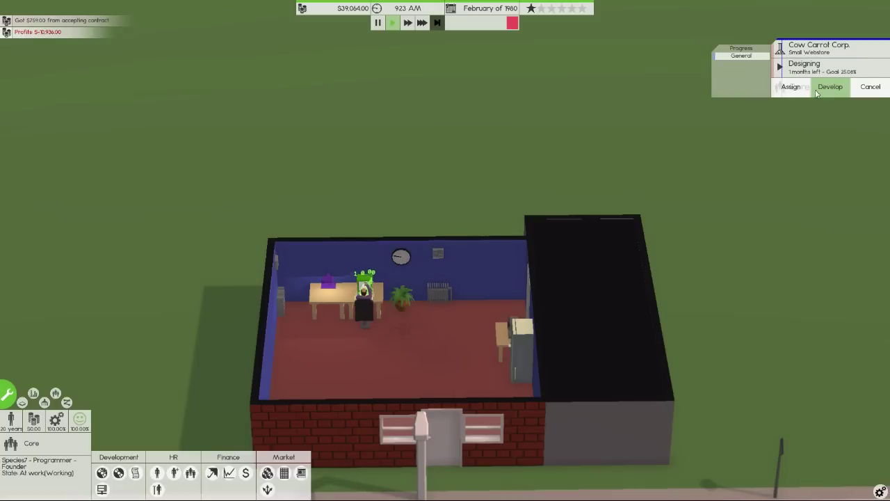
Fast-forward and advance the Cow Carrot webstore from design into Alpha, reaching half-way.
click(830, 87)
click(408, 22)
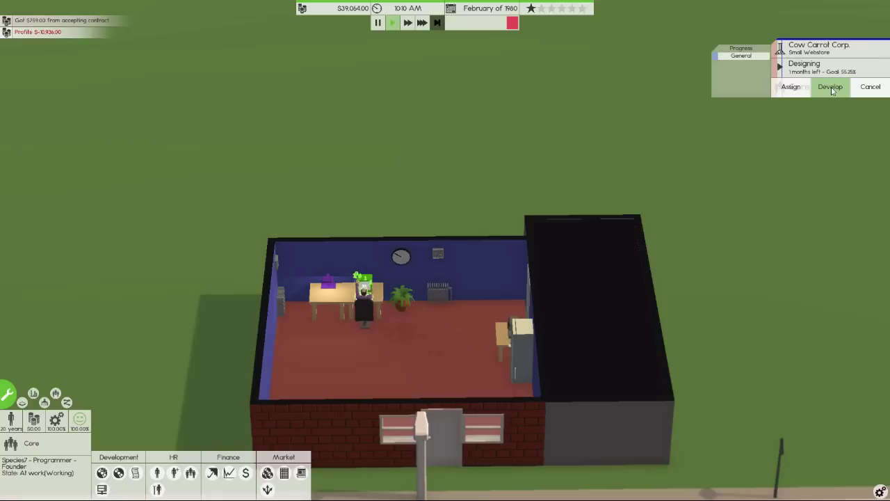
click(831, 90)
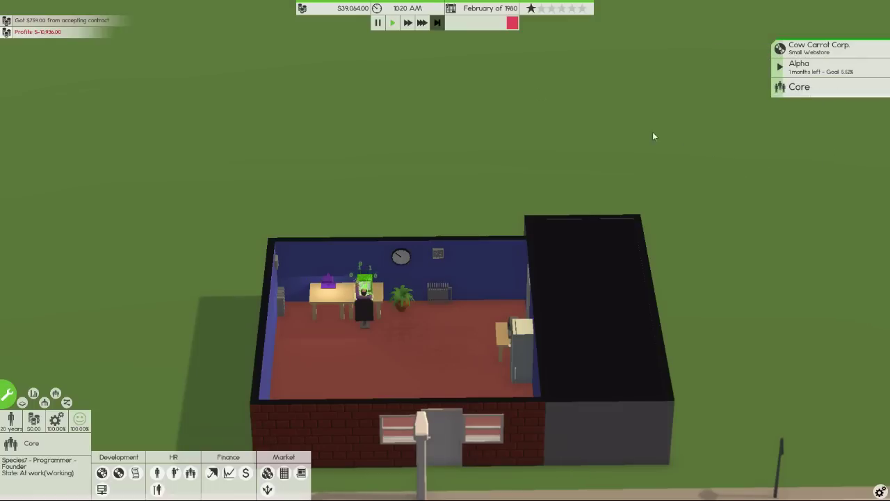
click(408, 22)
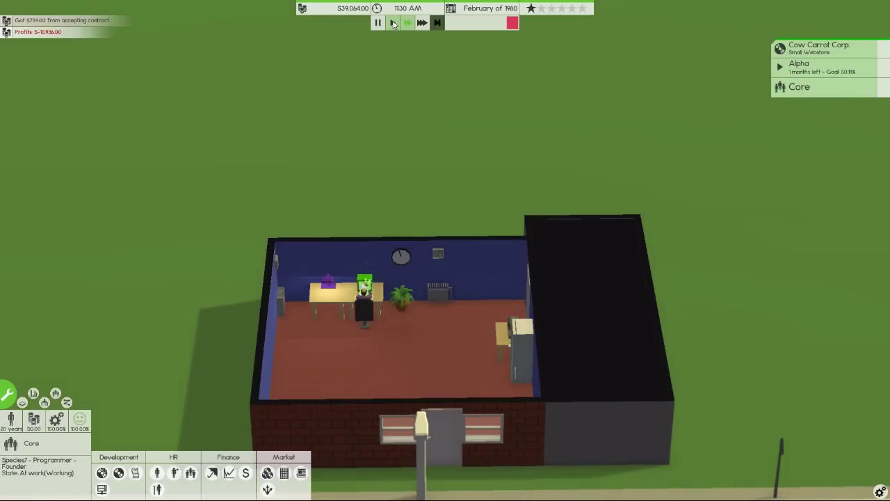
Promote the webstore project from Alpha to Beta and run time until two bugs are fixed.
click(394, 23)
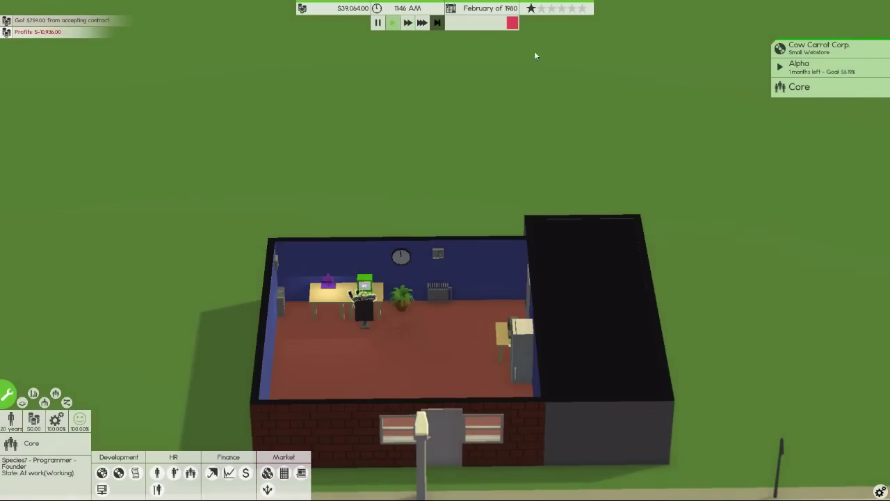
click(787, 75)
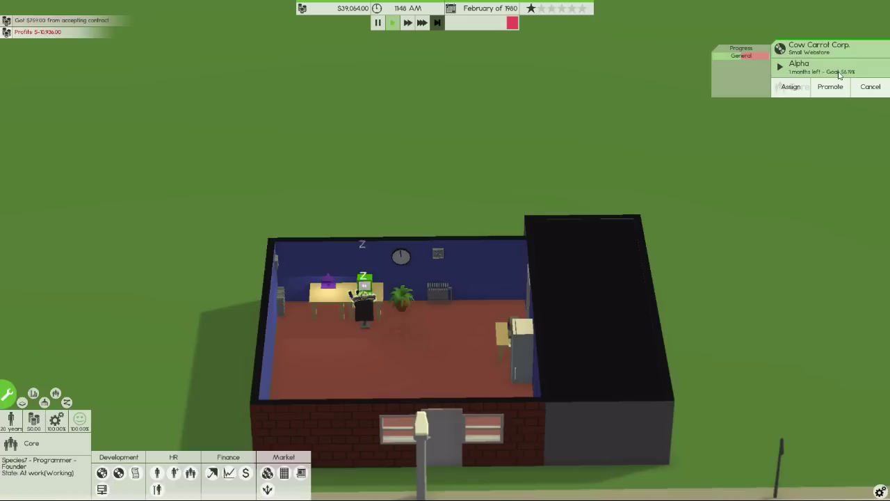
click(836, 89)
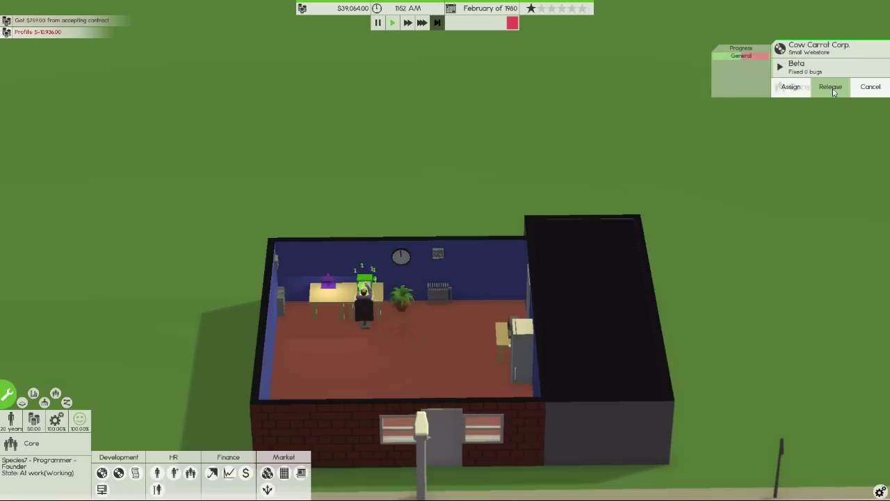
click(834, 89)
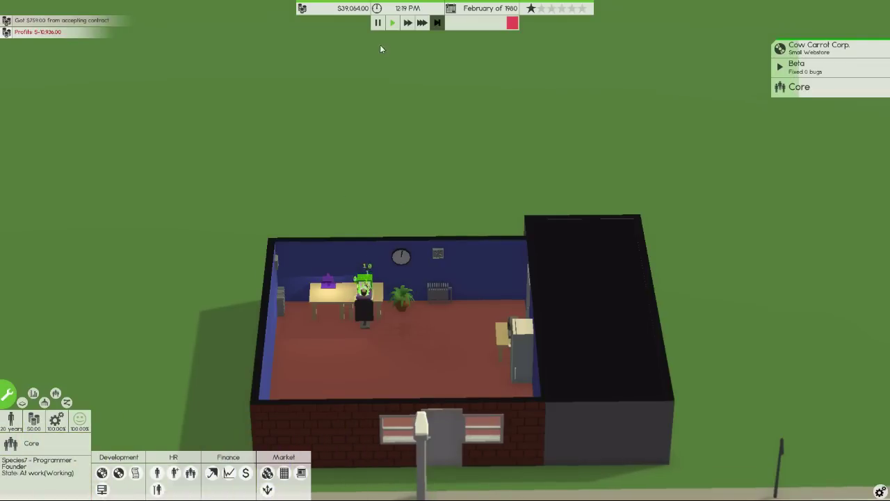
click(408, 23)
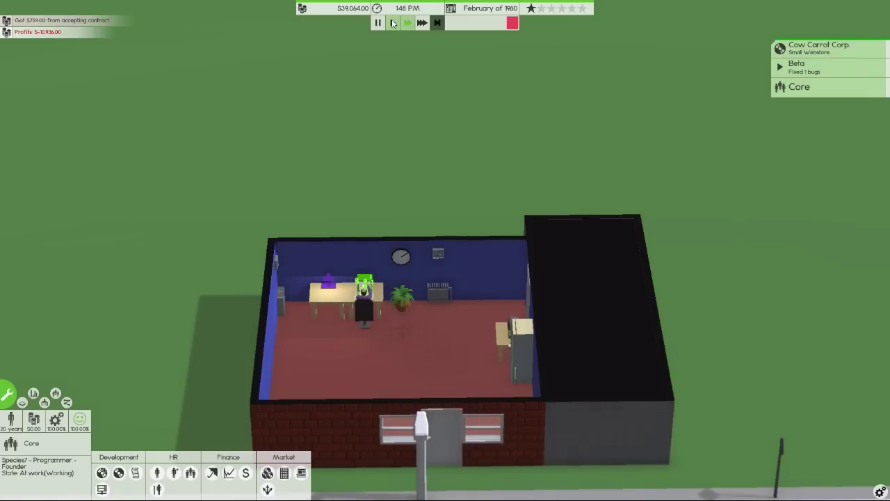
click(392, 23)
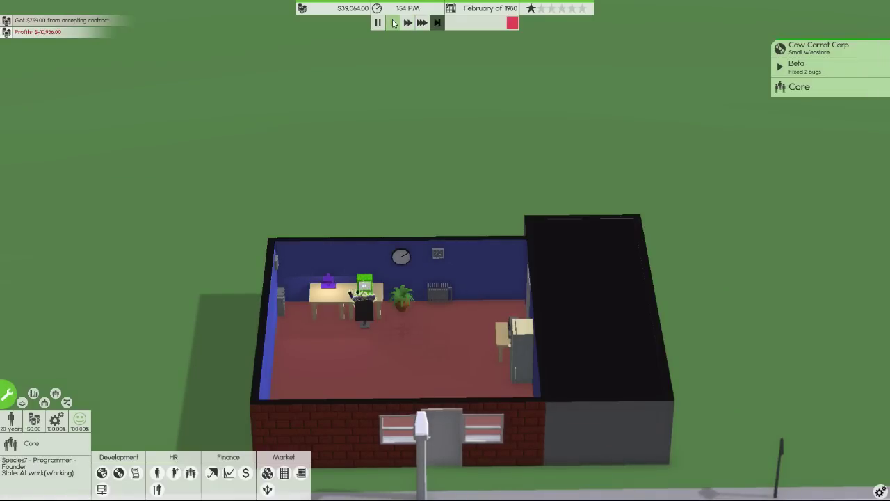
click(788, 84)
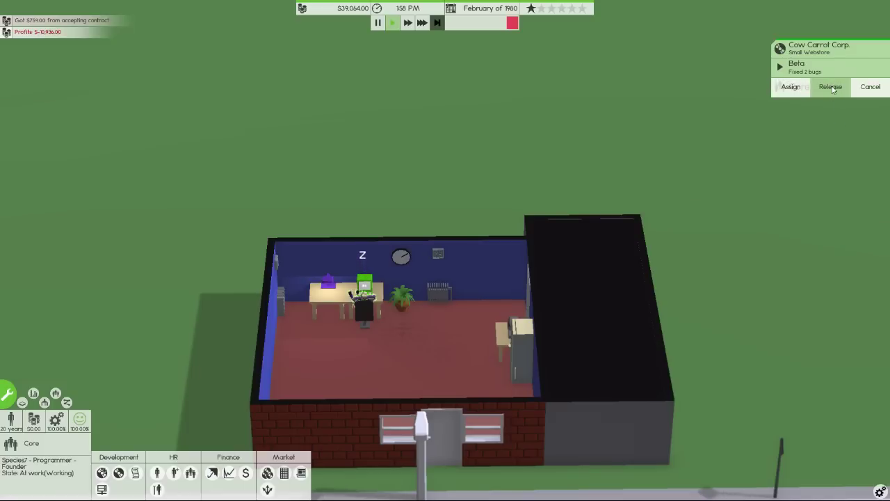
Release the Cow Carrot webstore for $3,467, bringing funds to $42,531, then pause.
click(833, 89)
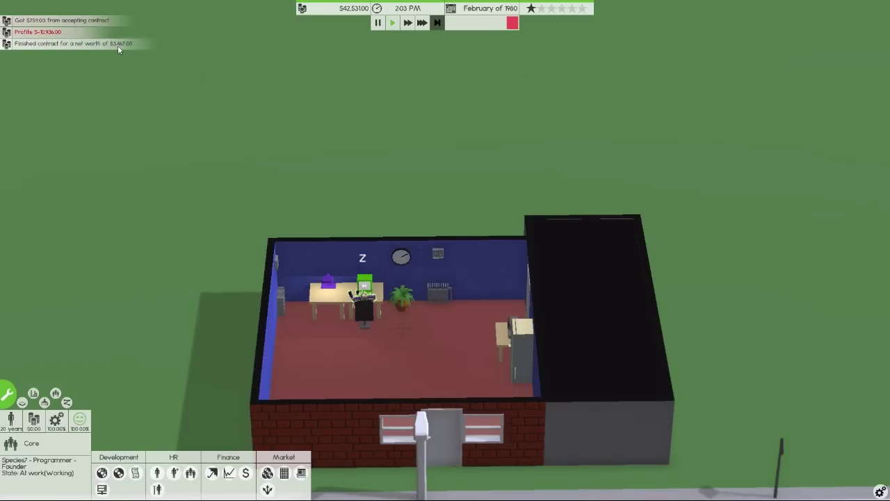
click(378, 22)
click(157, 473)
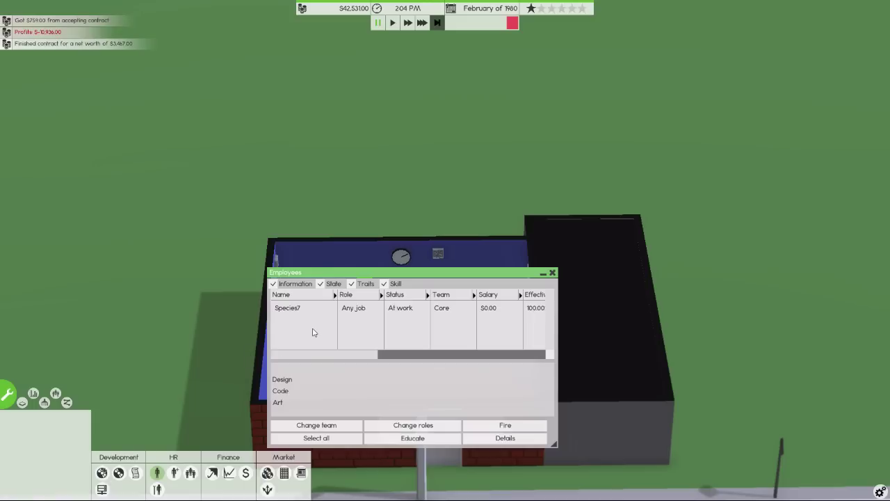
click(296, 311)
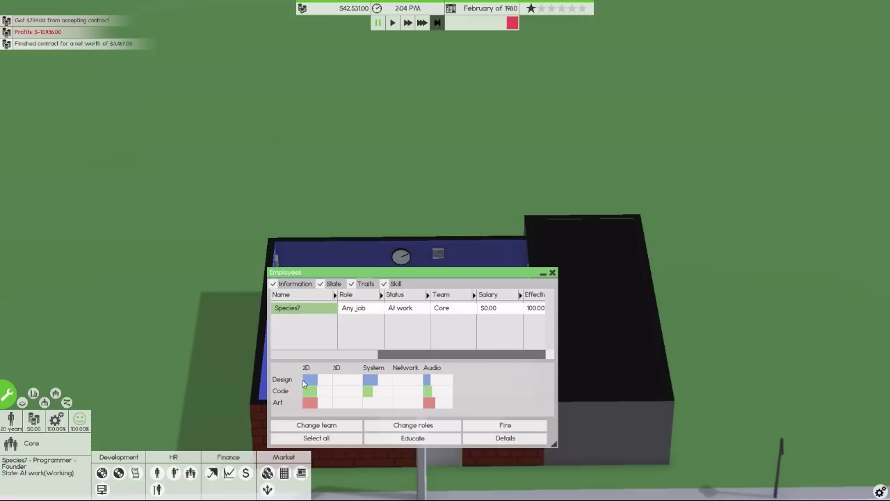
click(485, 445)
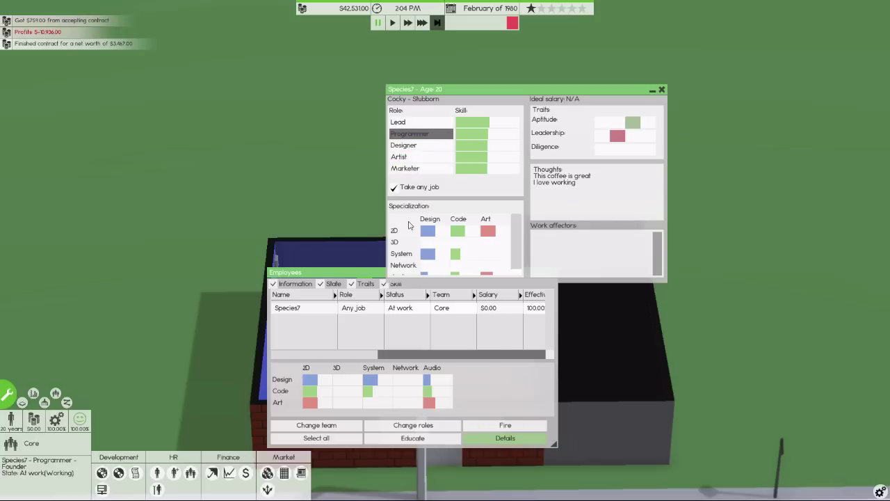
scroll(413, 227, down, 2)
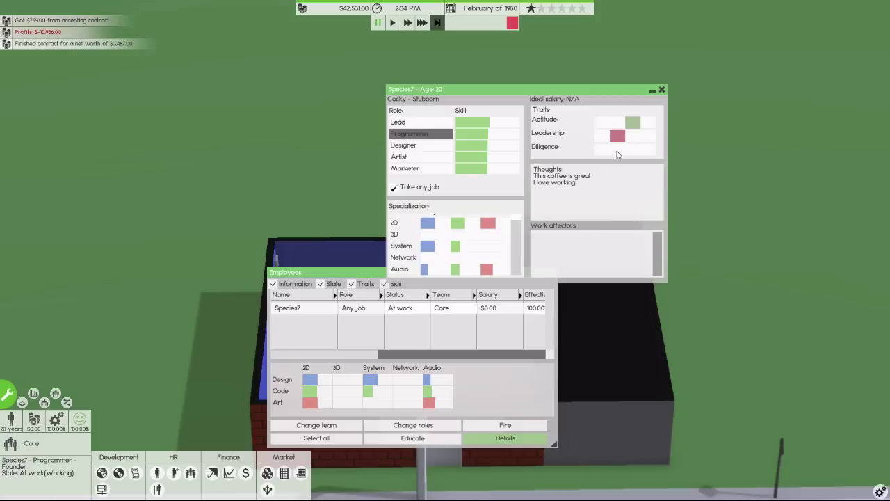
click(661, 89)
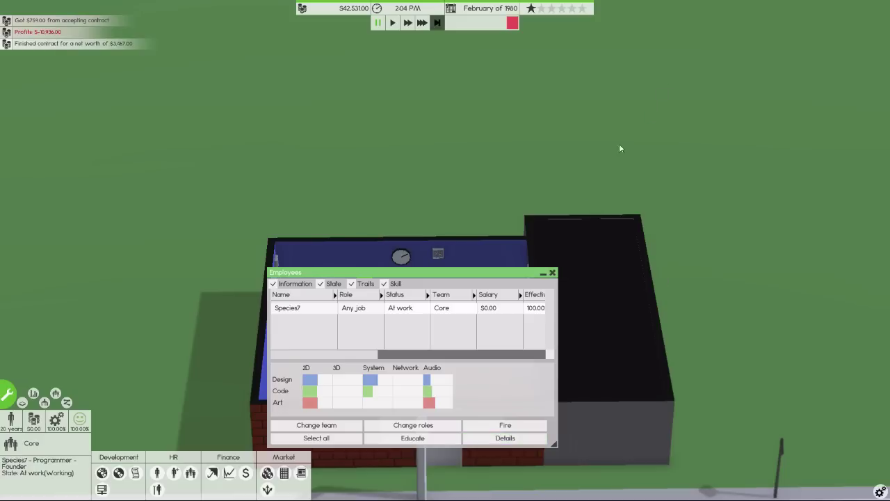
click(327, 426)
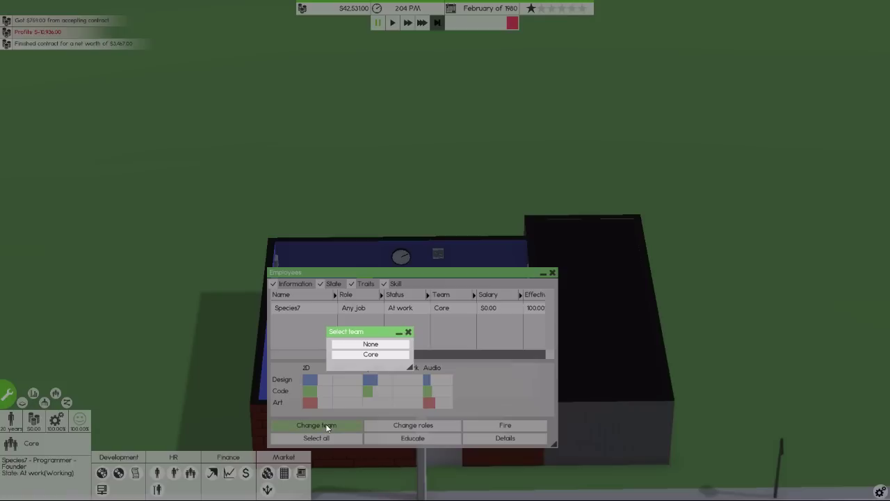
click(361, 356)
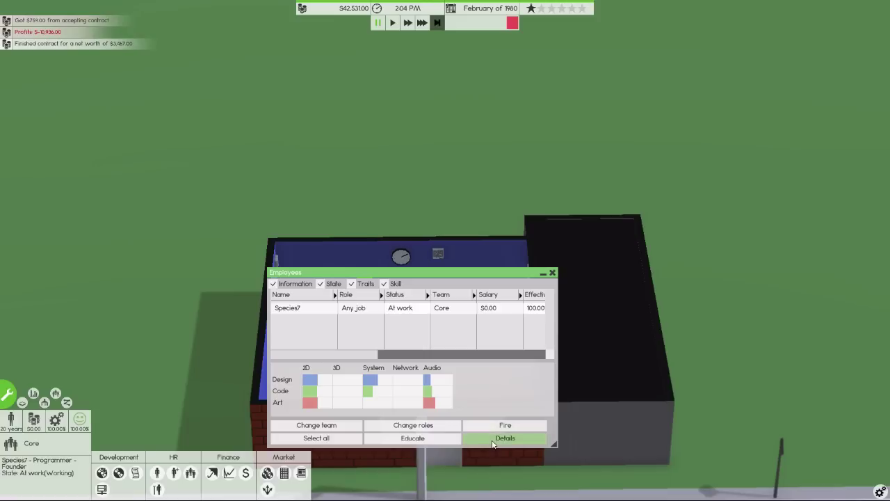
click(552, 274)
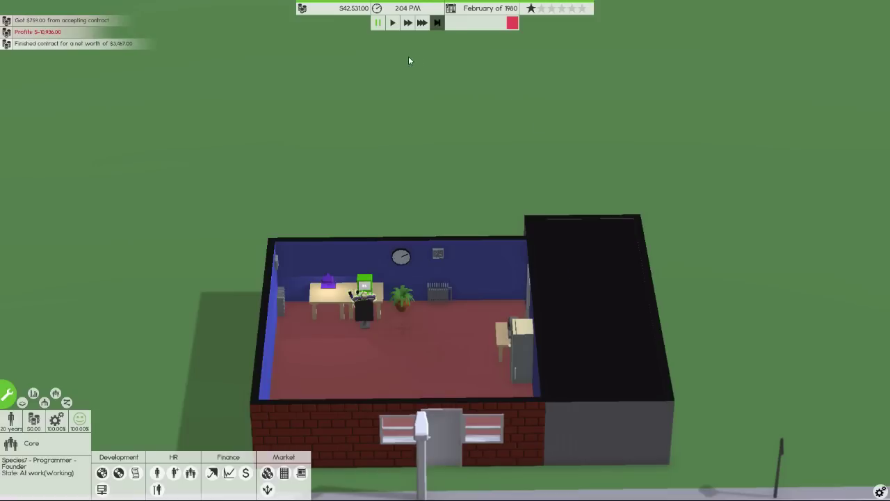
Set the Core team to arrive at 6 AM and leave at 10 PM.
click(437, 23)
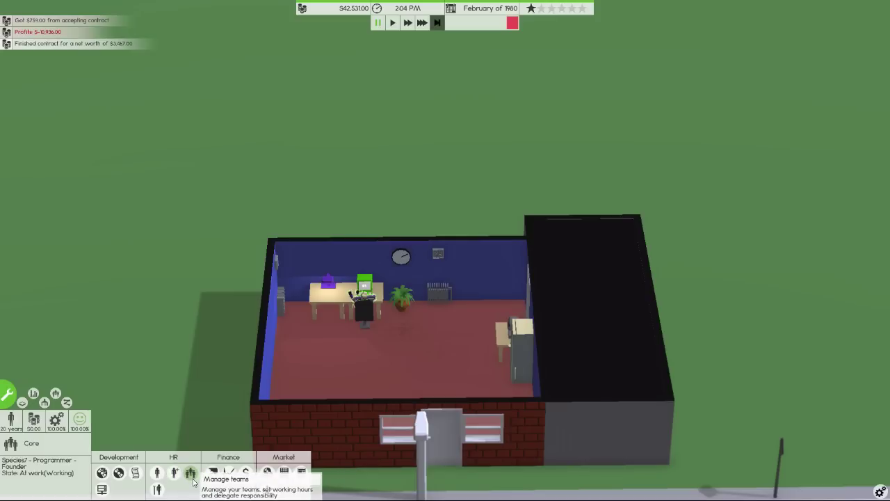
click(191, 474)
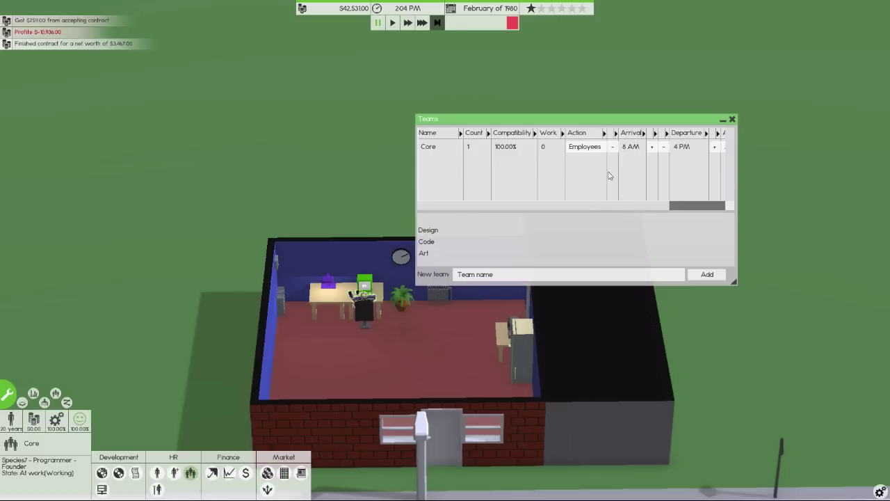
click(613, 147)
click(715, 147)
click(715, 148)
click(716, 147)
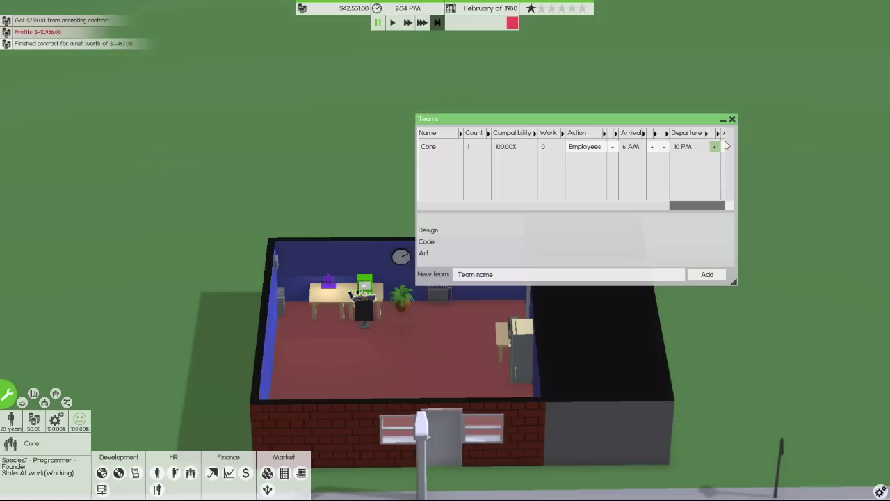
click(733, 120)
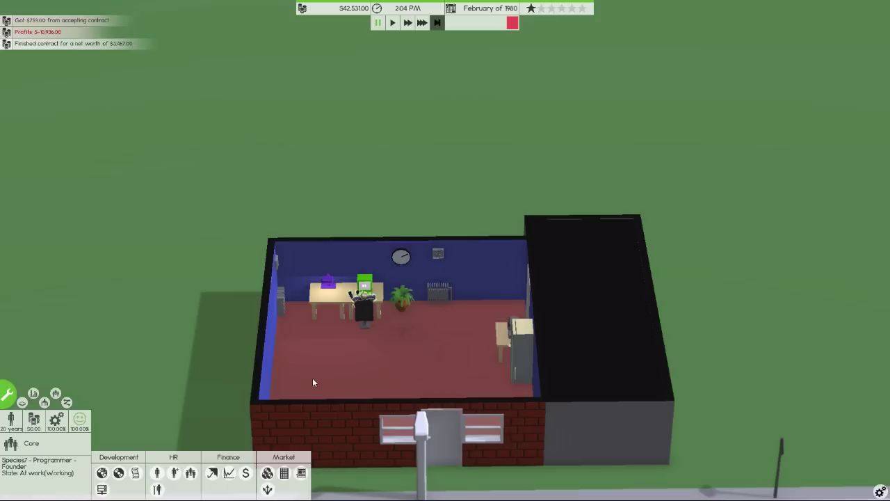
Compare McStreet Ltd. and The Chicken Corp. offers, then accept the Chicken Corp. website ($1,018).
click(135, 473)
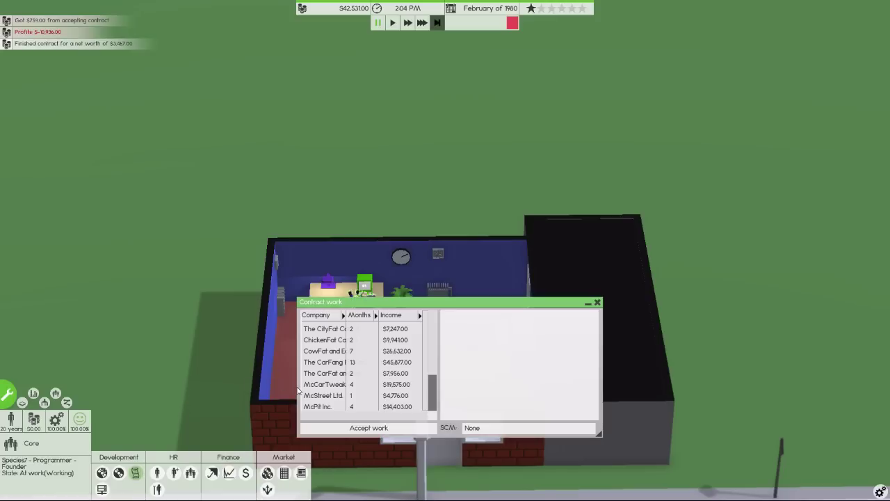
click(326, 399)
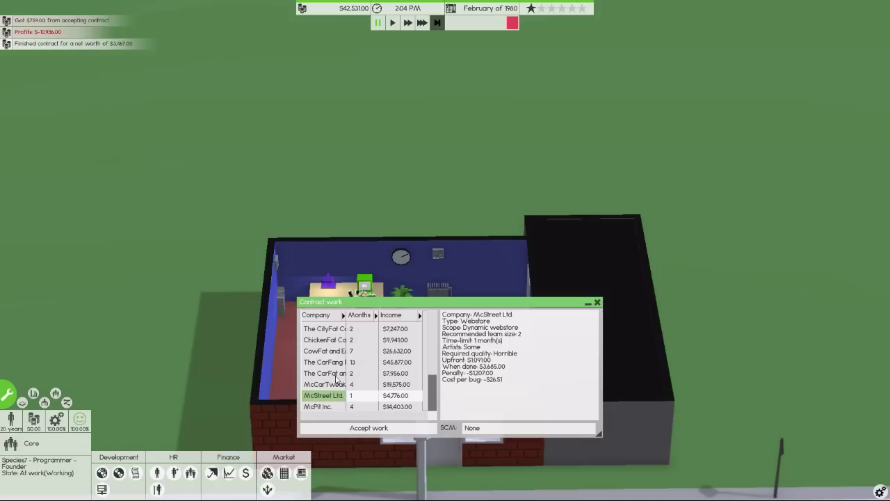
scroll(340, 381, down, 1)
scroll(339, 381, down, 1)
scroll(341, 388, down, 1)
scroll(340, 388, down, 1)
scroll(341, 391, down, 2)
click(332, 398)
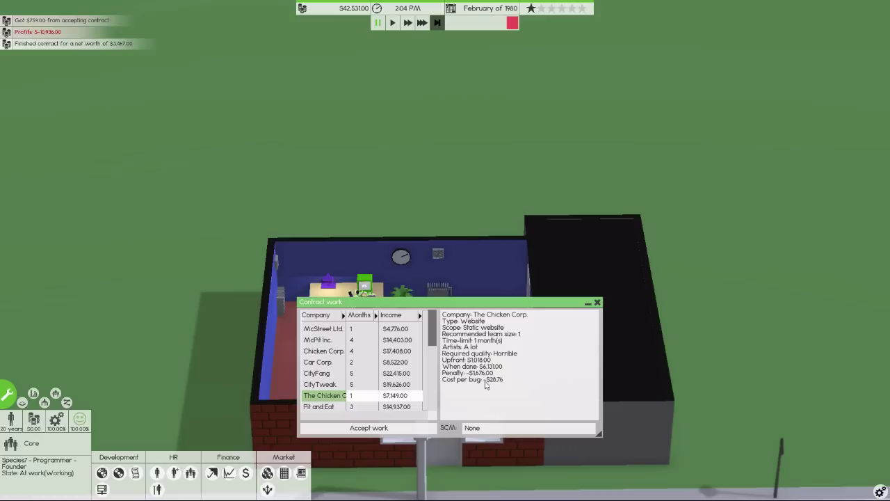
click(387, 428)
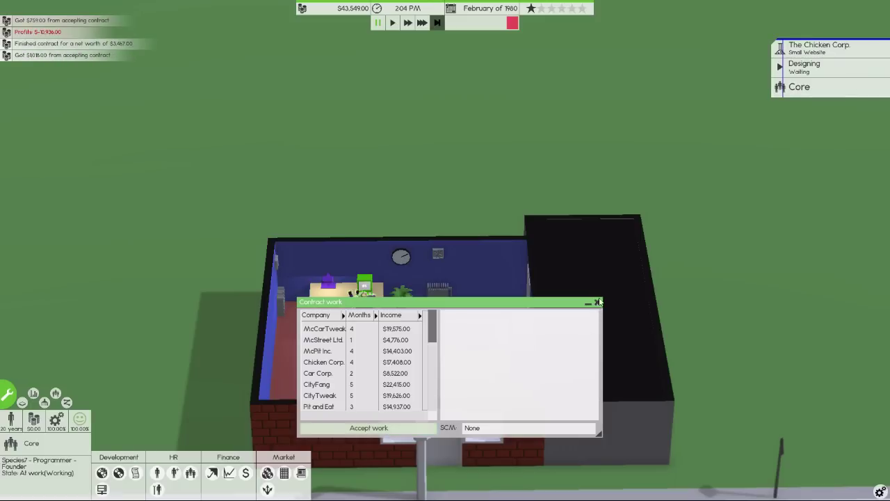
click(597, 302)
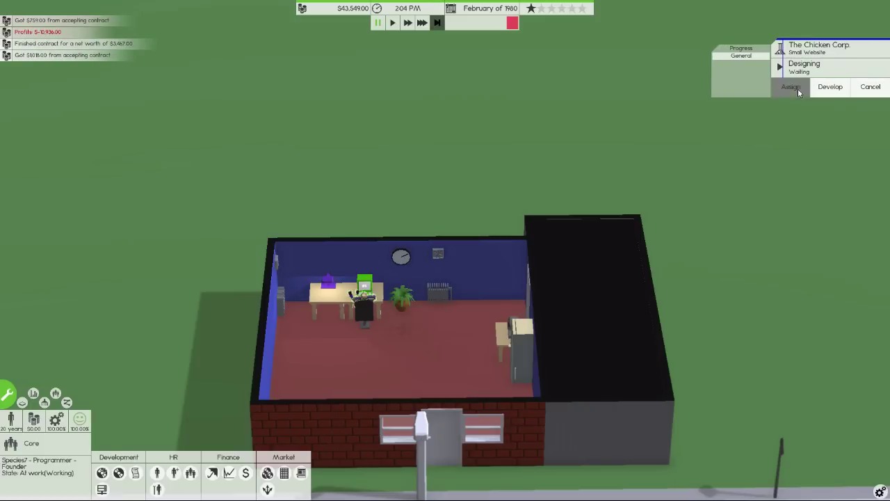
Assign the Core team to The Chicken Corp. website and fast-forward through design.
click(797, 96)
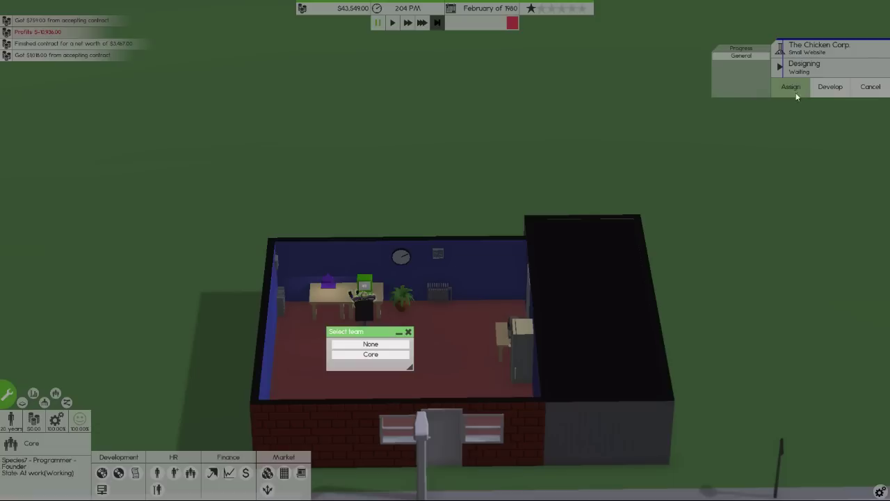
click(383, 356)
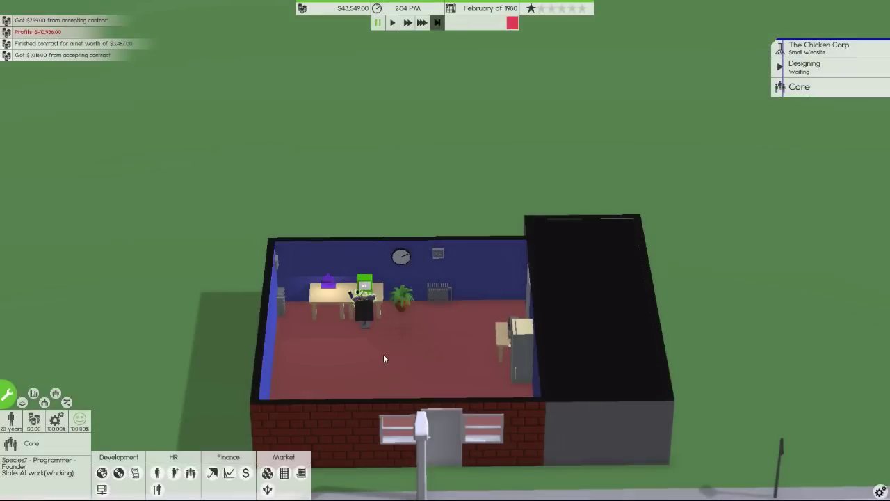
click(393, 23)
click(394, 23)
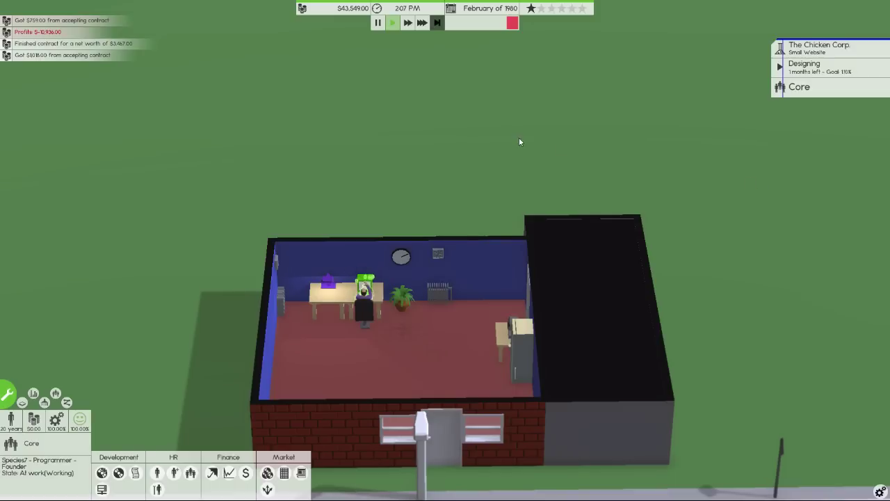
click(409, 23)
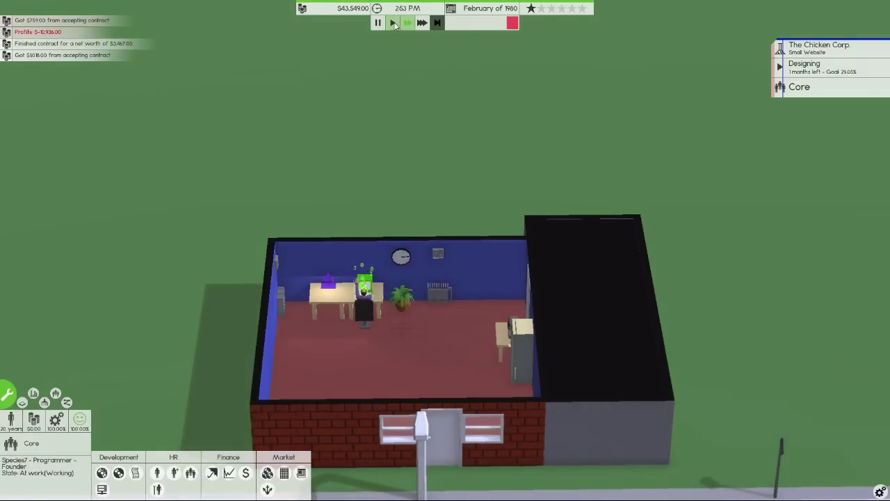
click(393, 23)
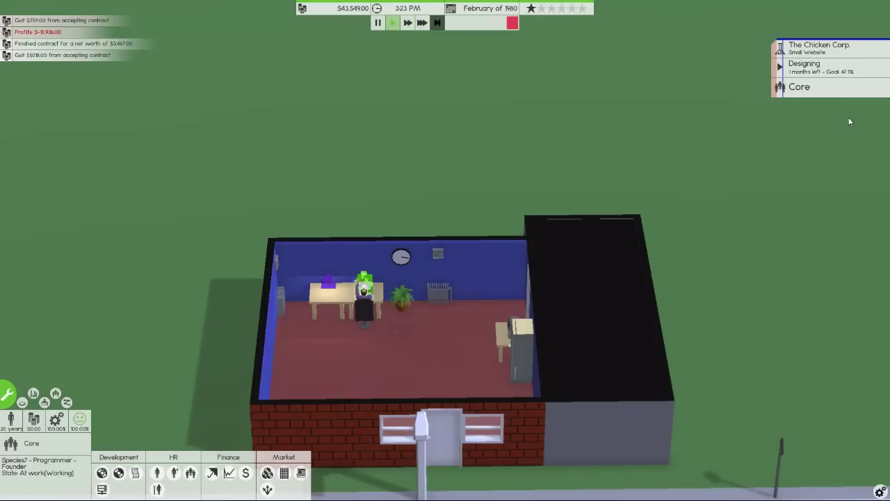
mouse_move(831, 68)
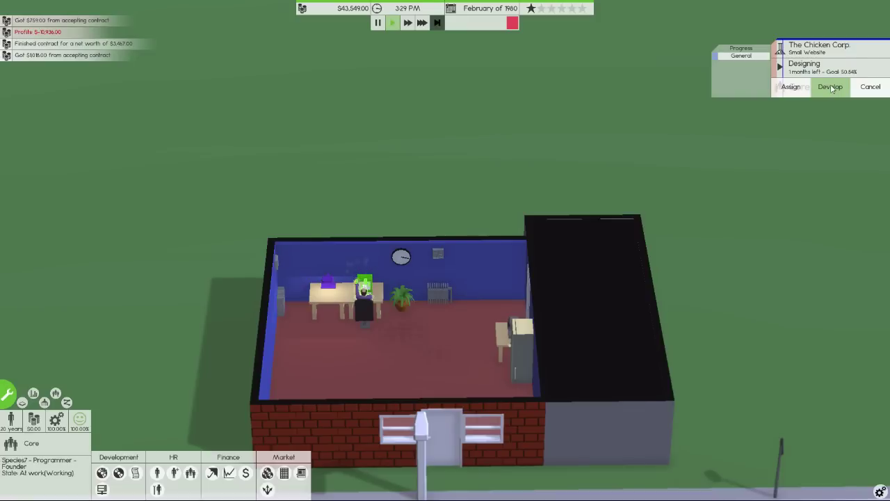
Promote the website through alpha and beta, then release it for the $3,154 payout.
click(831, 87)
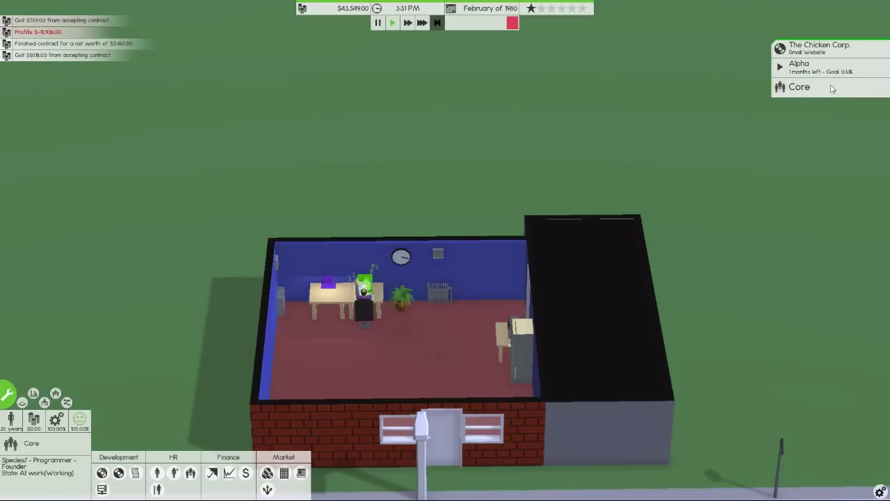
click(407, 22)
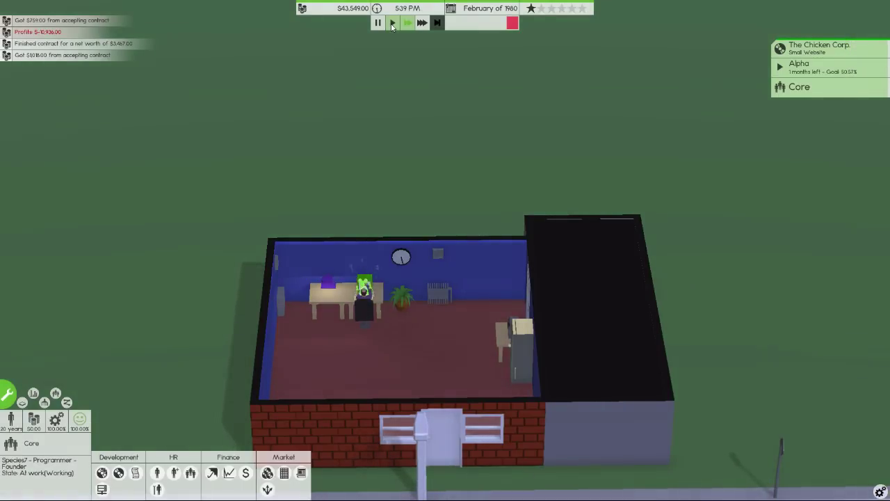
click(393, 23)
mouse_move(830, 87)
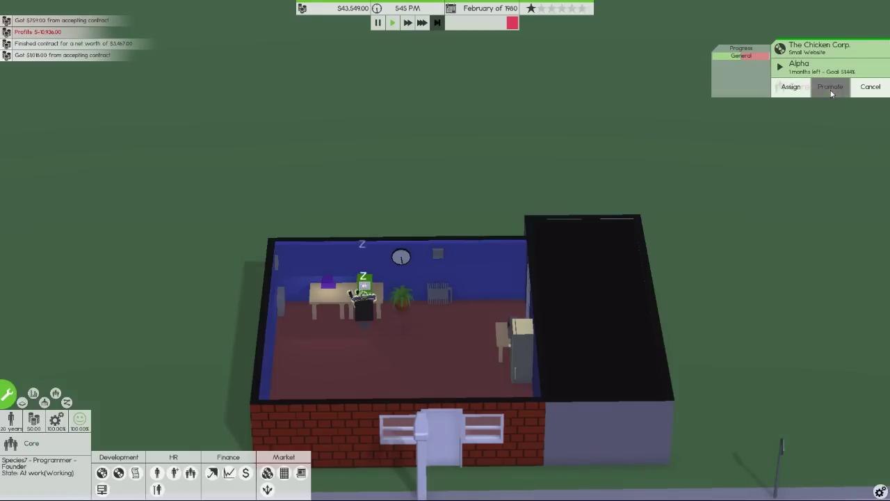
click(832, 92)
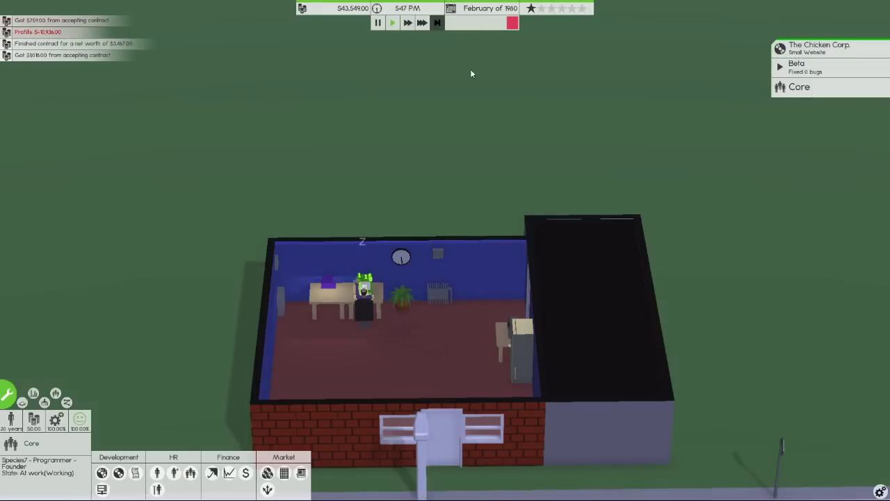
click(408, 23)
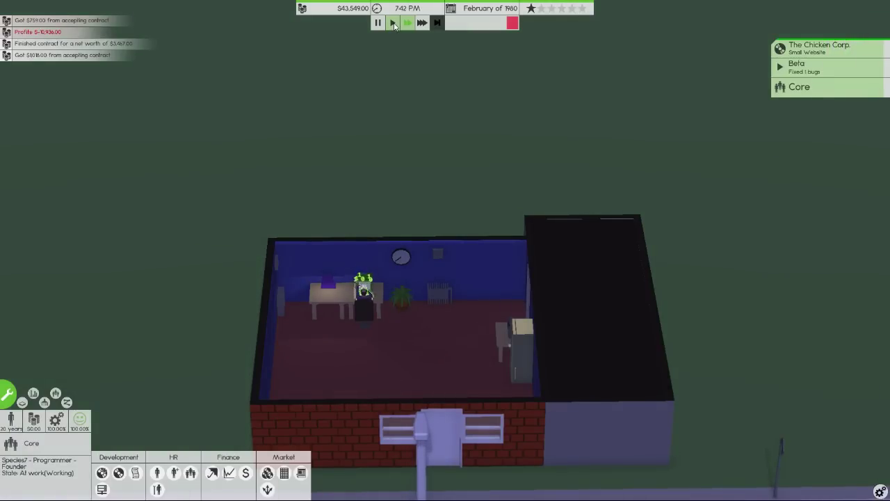
click(393, 23)
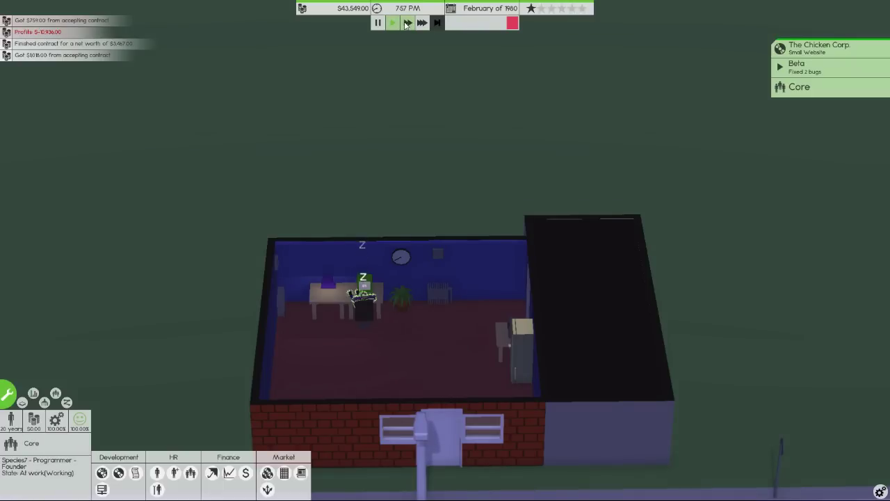
click(800, 87)
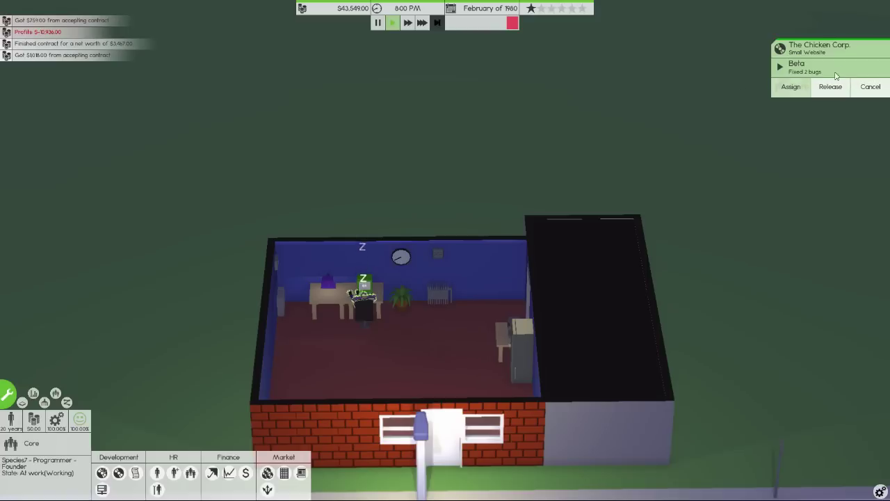
click(831, 87)
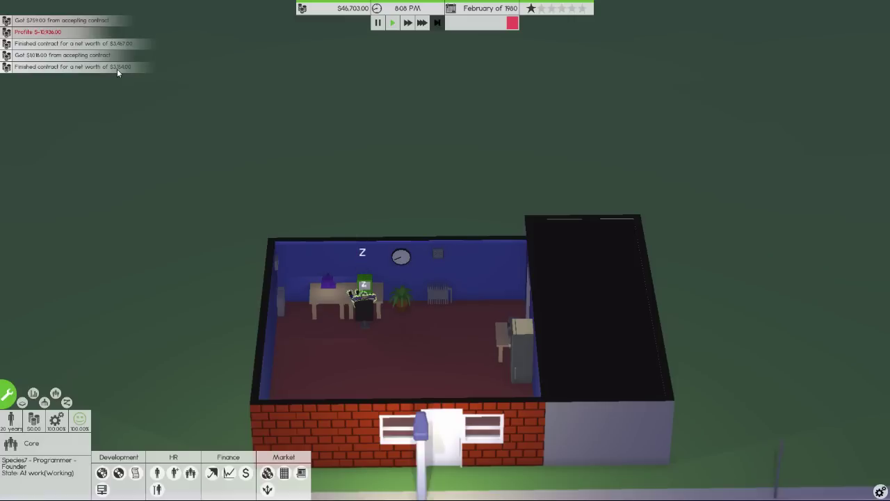
Pause the game at 8:12 PM and select the office room by its floor.
click(379, 23)
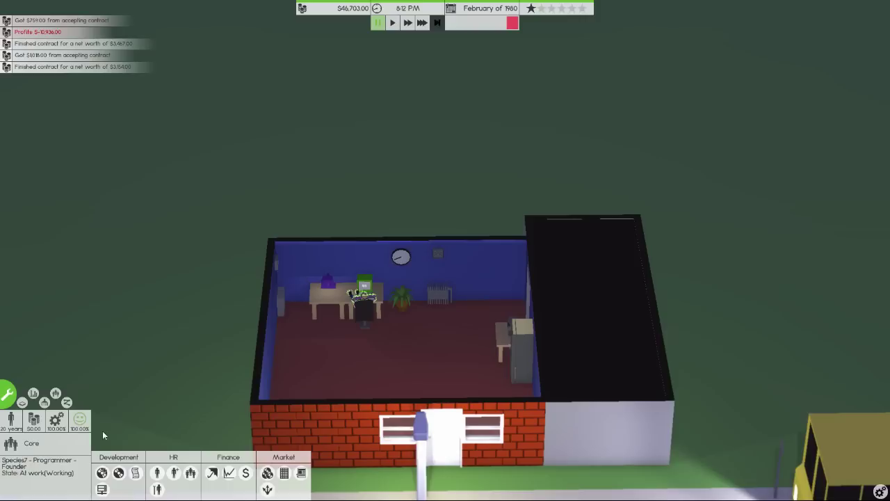
click(391, 366)
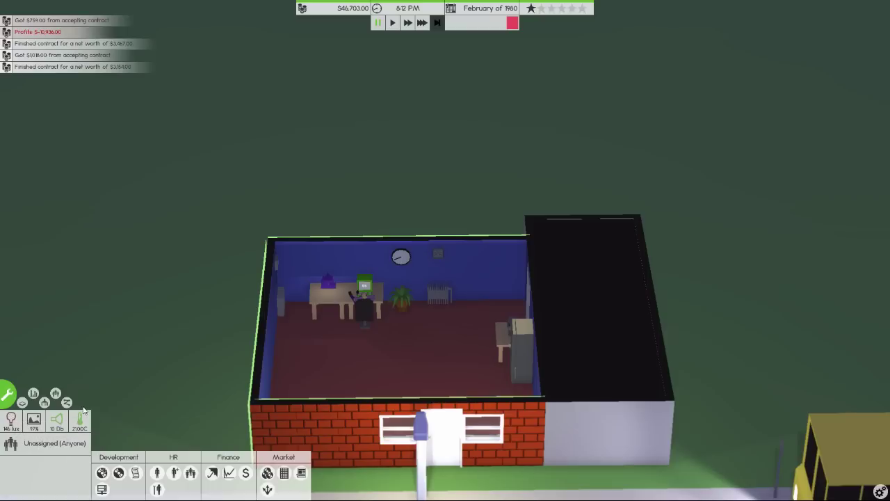
Place a $100 Painting from the Build catalogue on the office wall, then leave Build mode.
click(7, 395)
scroll(216, 462, down, 1)
click(218, 473)
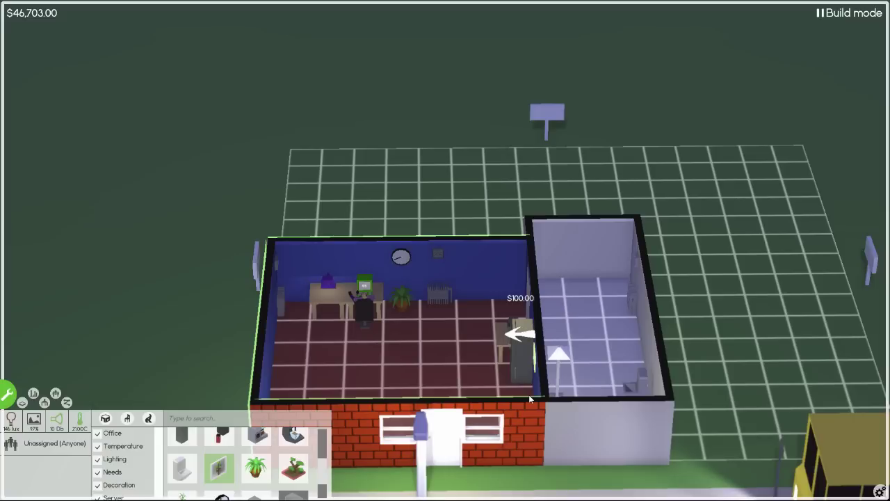
click(528, 394)
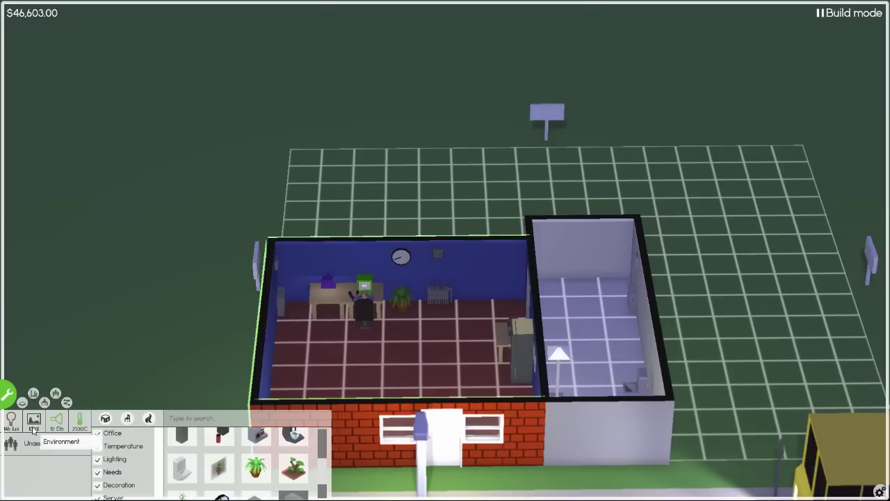
click(8, 395)
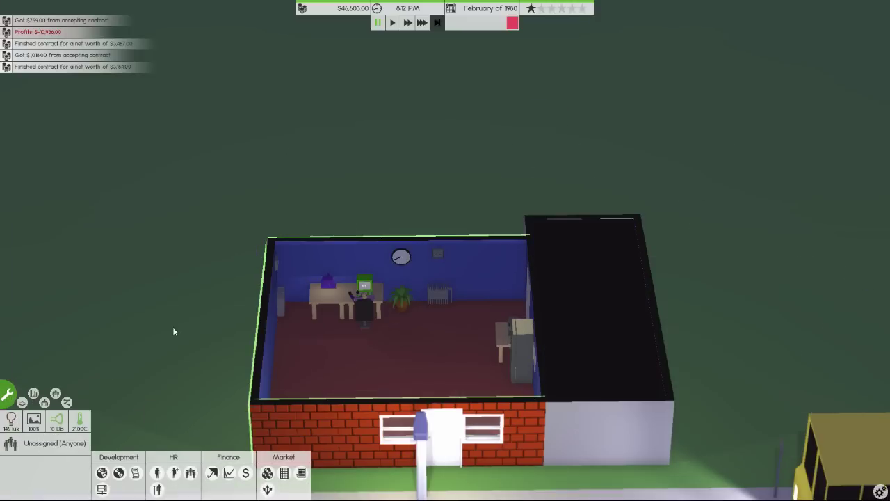